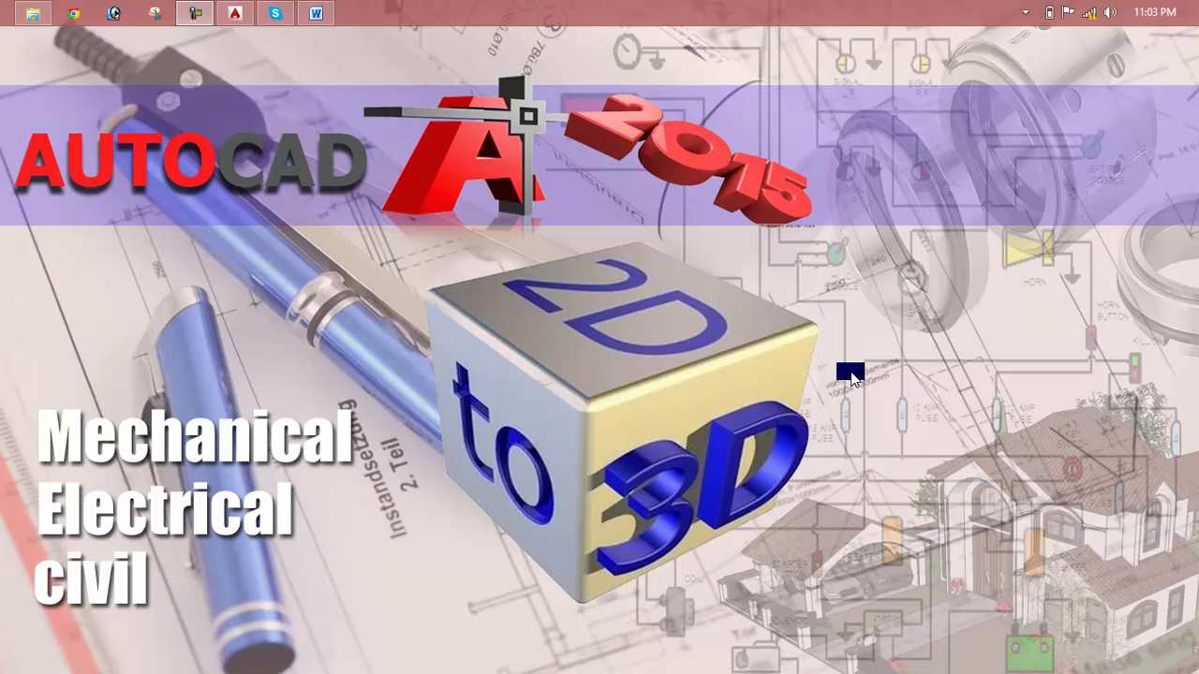
# Step: Show the Lesson # 07 title page in Word, then switch to the empty AutoCAD drawing
pyautogui.click(297, 10)
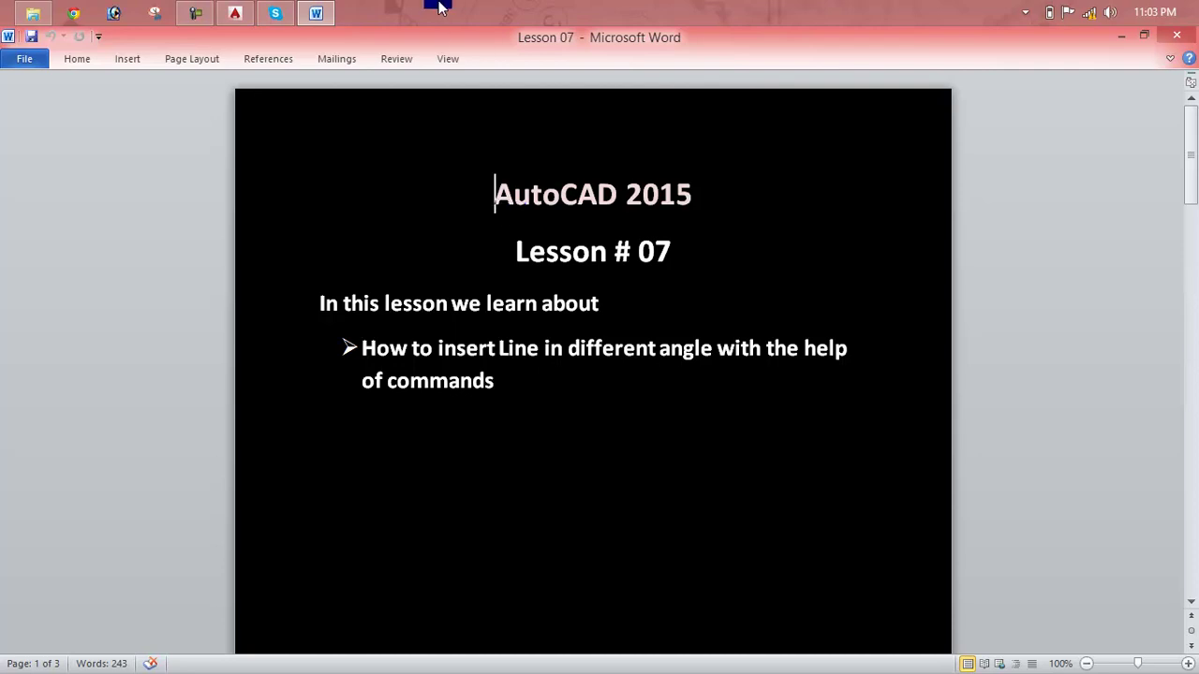
pyautogui.moveTo(275, 13)
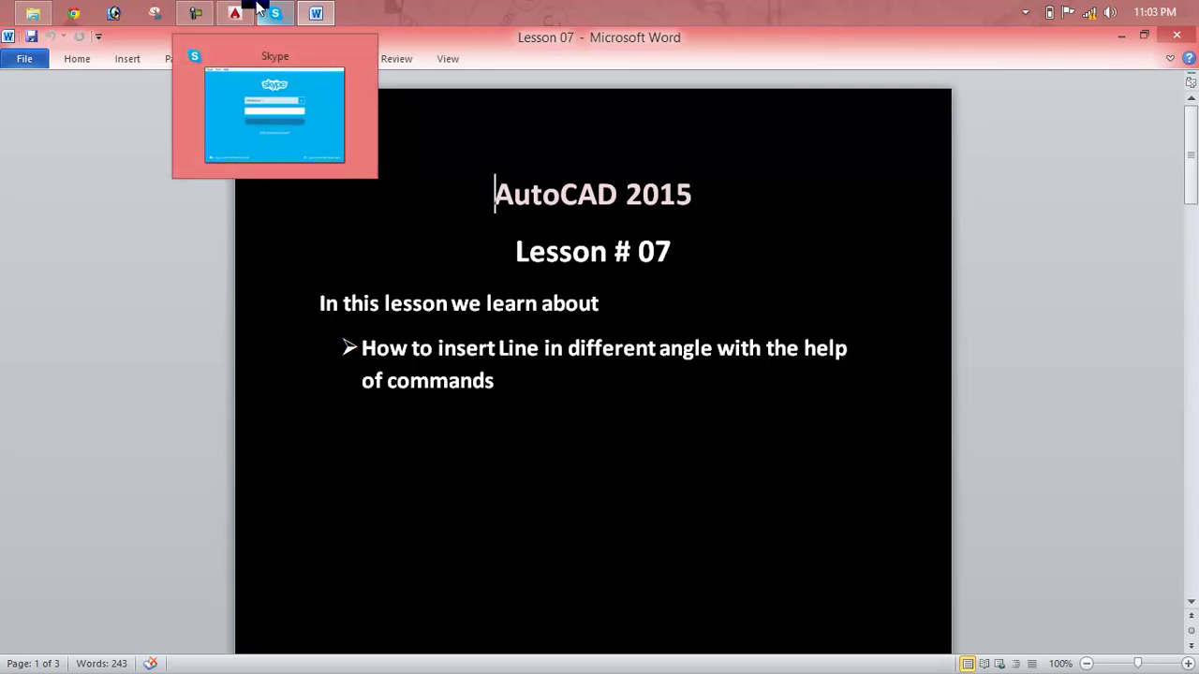
pyautogui.click(239, 14)
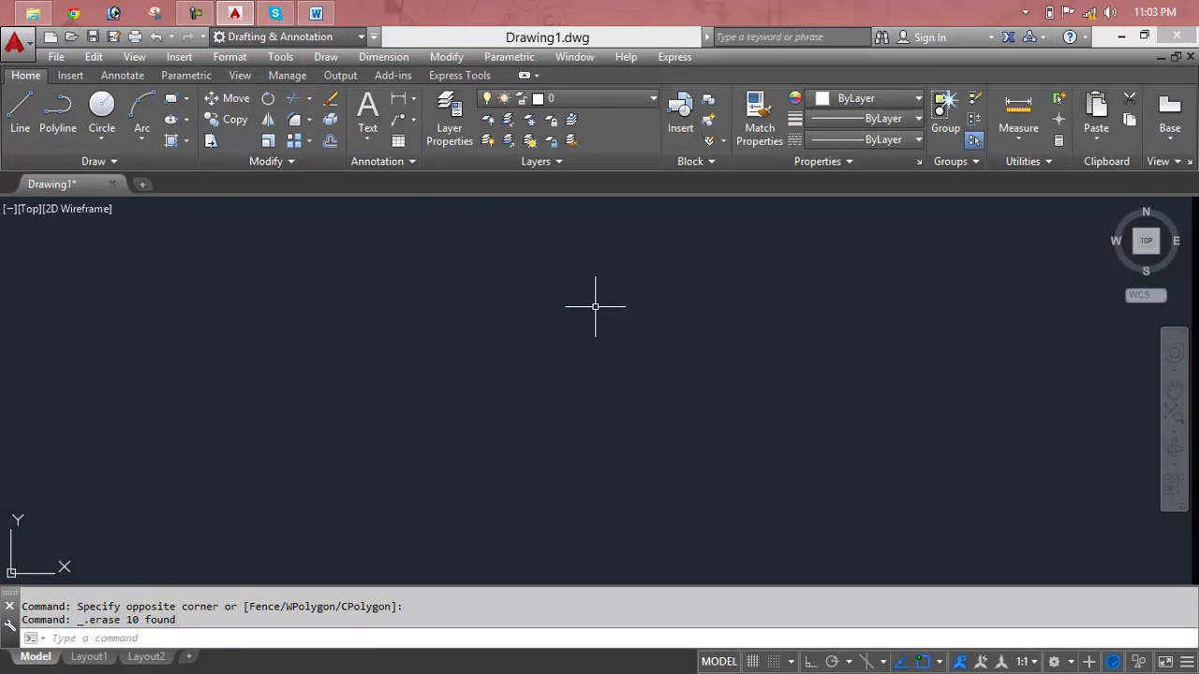
pyautogui.press('Escape')
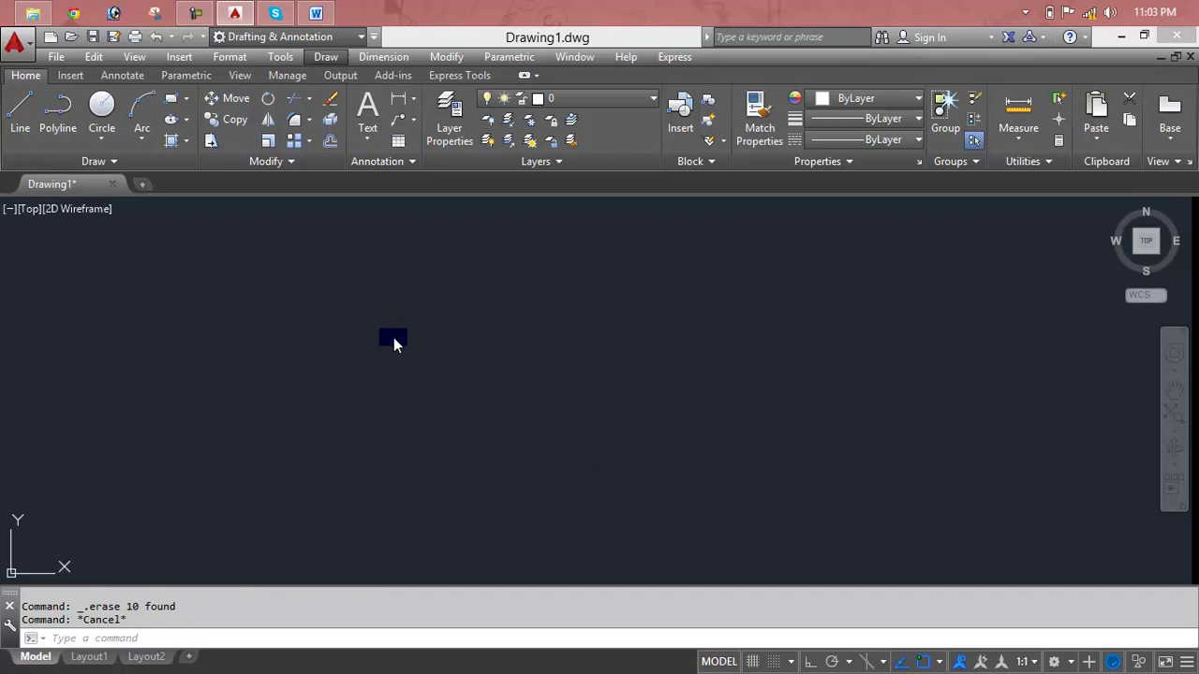
pyautogui.click(393, 337)
pyautogui.press('Escape')
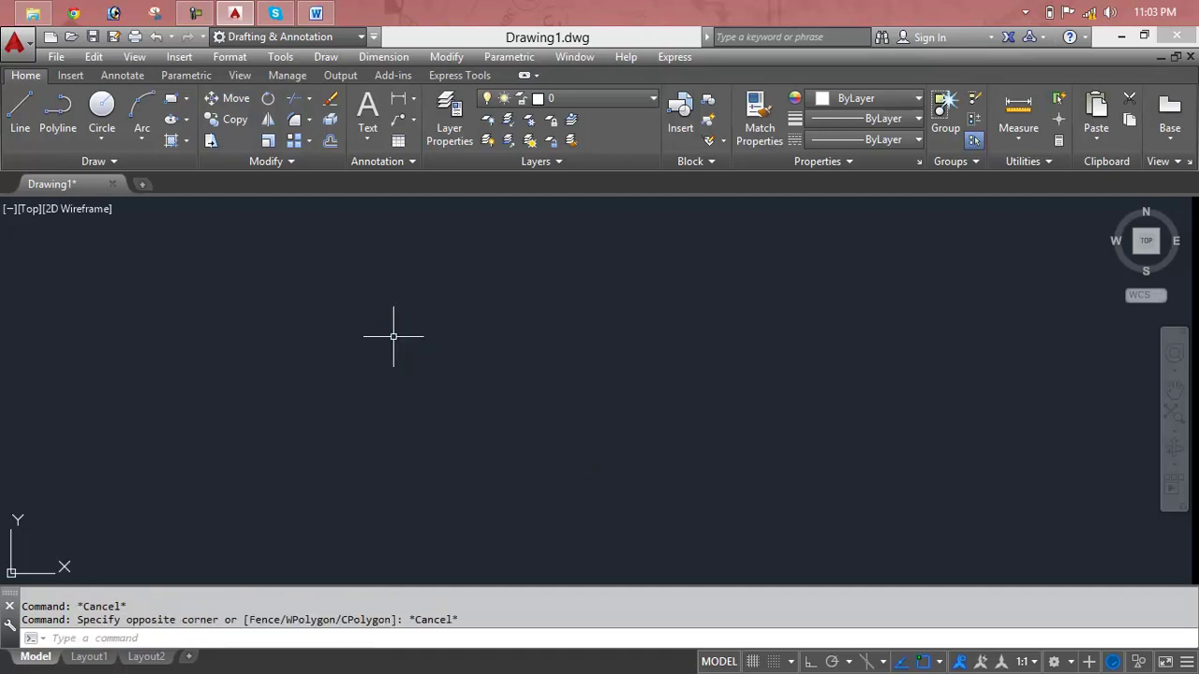
pyautogui.write('l')
pyautogui.press('Return')
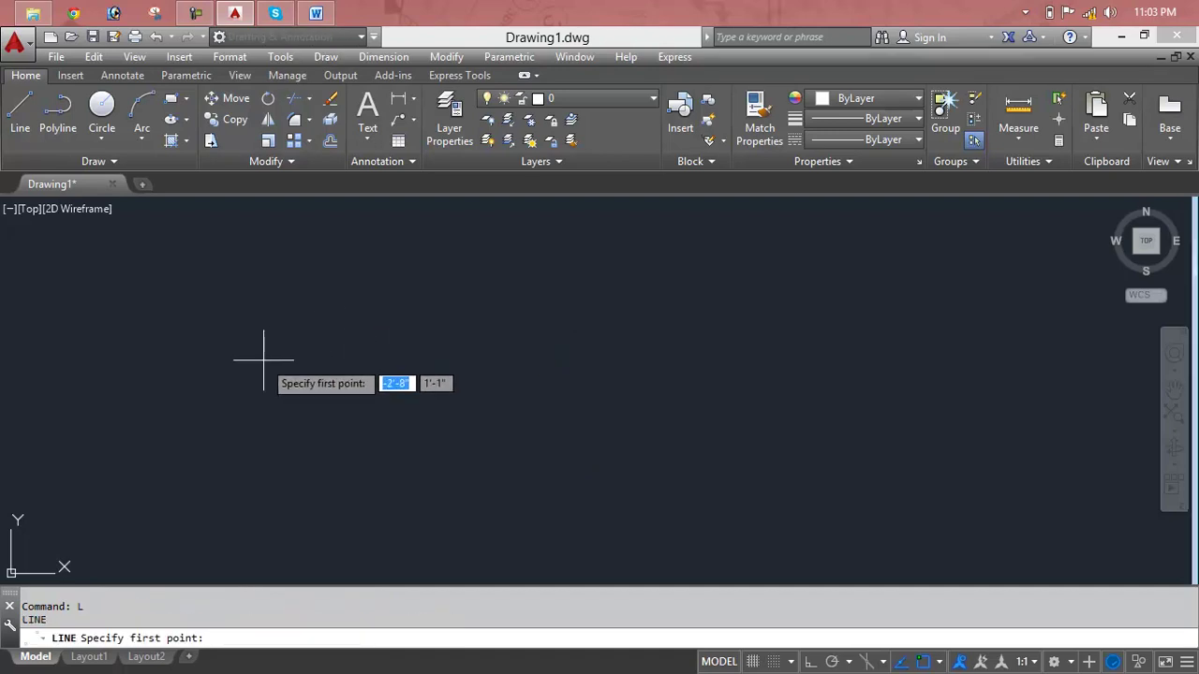
pyautogui.click(263, 360)
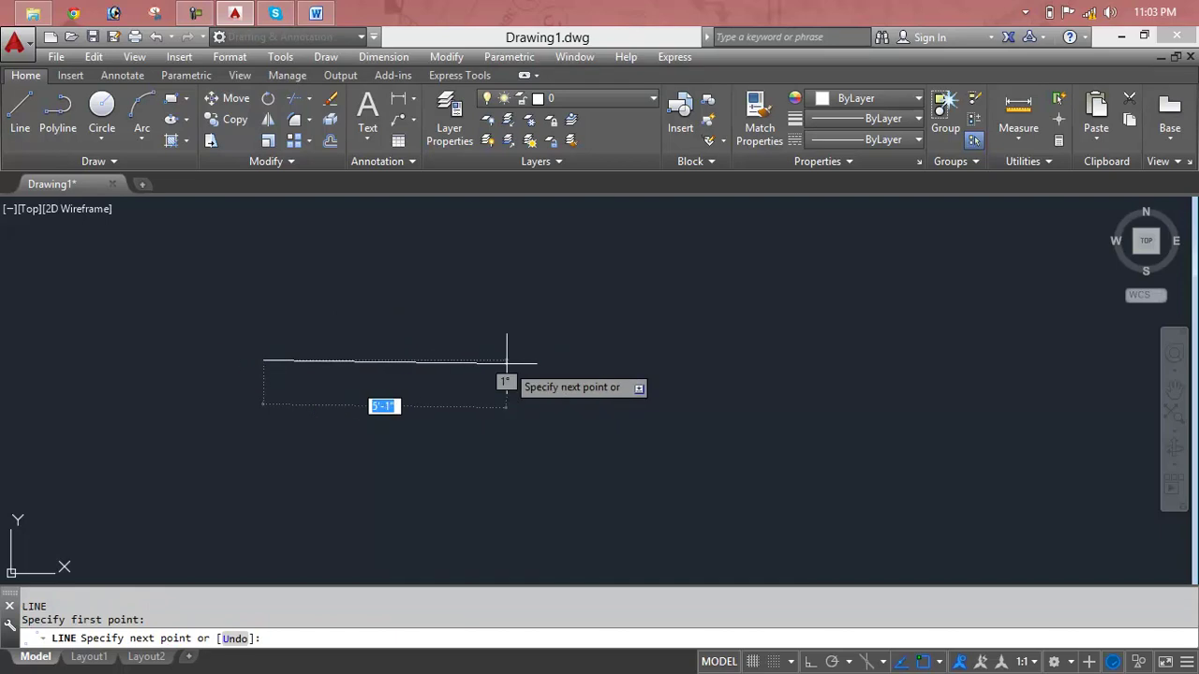
pyautogui.write('10')
pyautogui.press('Return')
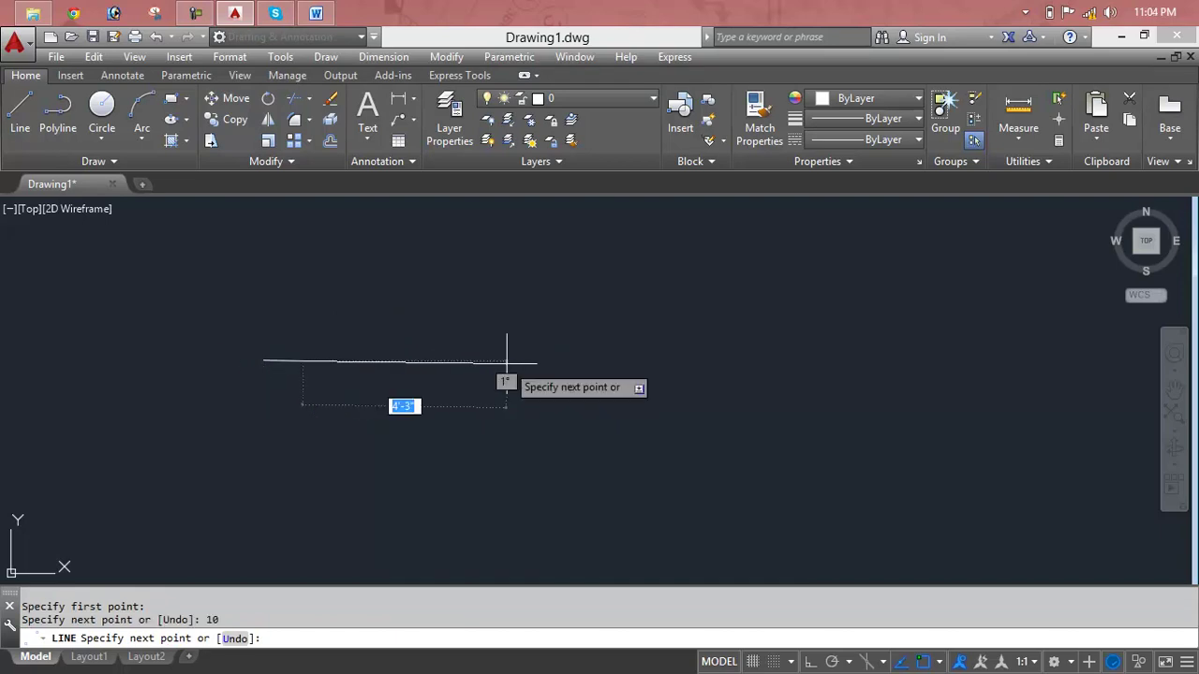
pyautogui.press('Escape')
pyautogui.press('Escape')
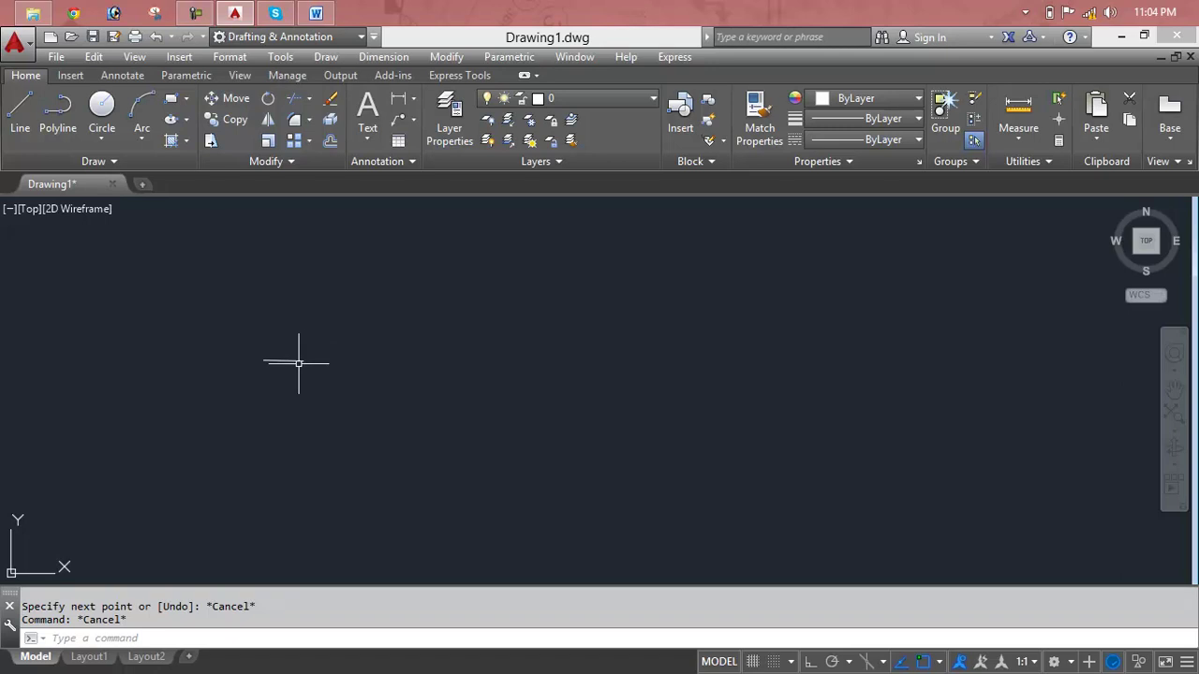
pyautogui.write('z')
pyautogui.press('Return')
pyautogui.write('a')
pyautogui.press('Return')
pyautogui.moveTo(188, 317); pyautogui.dragTo(436, 397, button='middle')
pyautogui.click(372, 303)
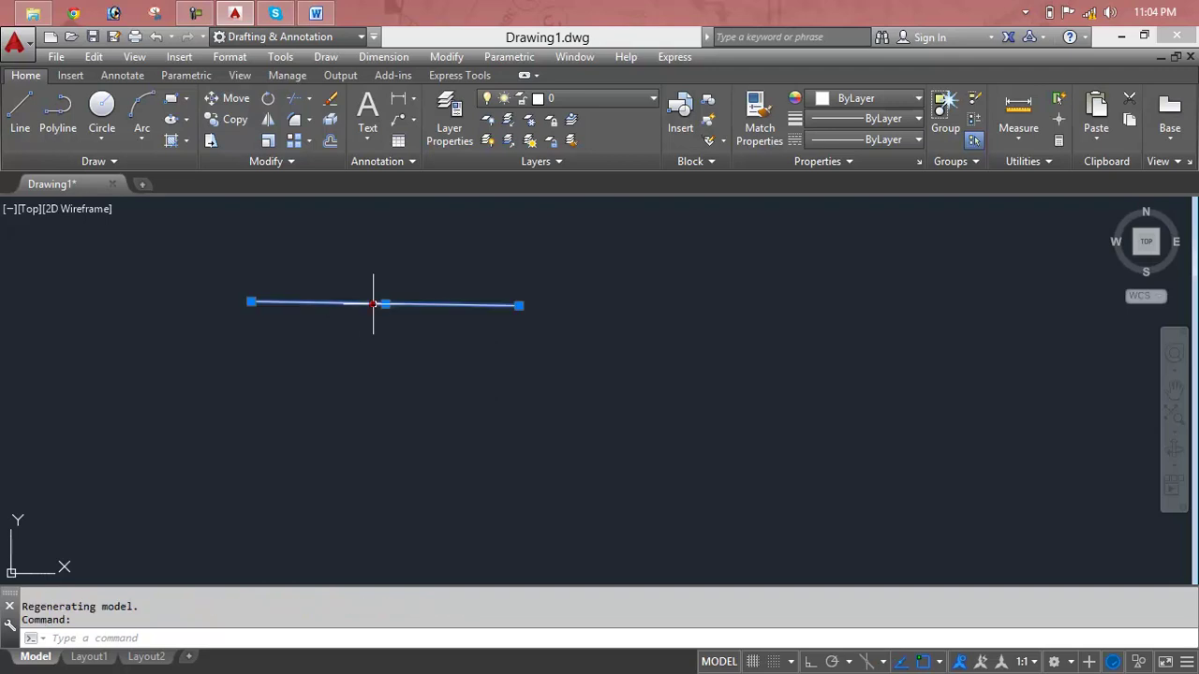
pyautogui.press('Delete')
pyautogui.press('Escape')
pyautogui.press('Escape')
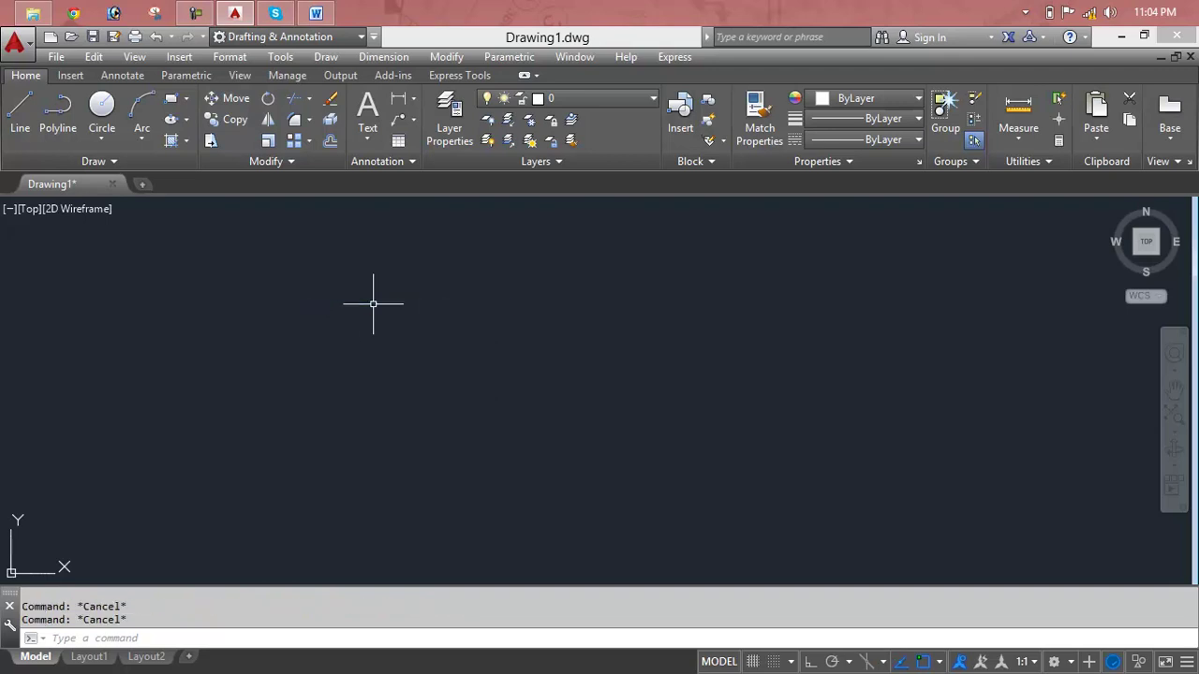
pyautogui.write('L')
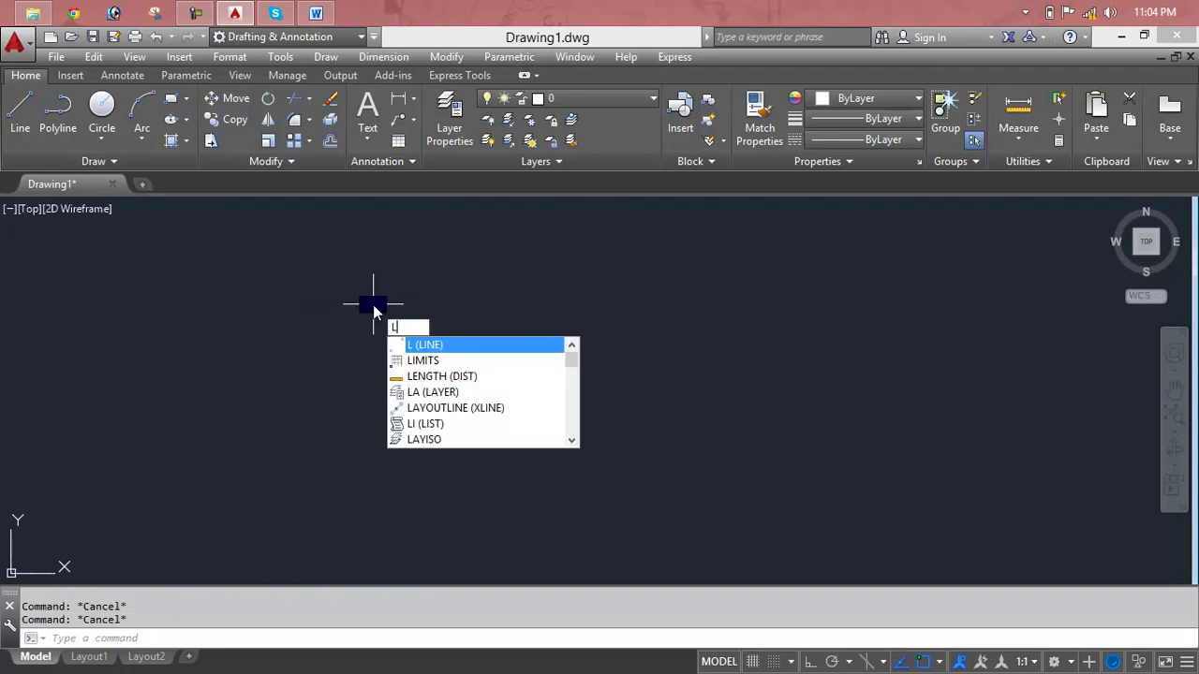
pyautogui.press('Return')
pyautogui.click(136, 394)
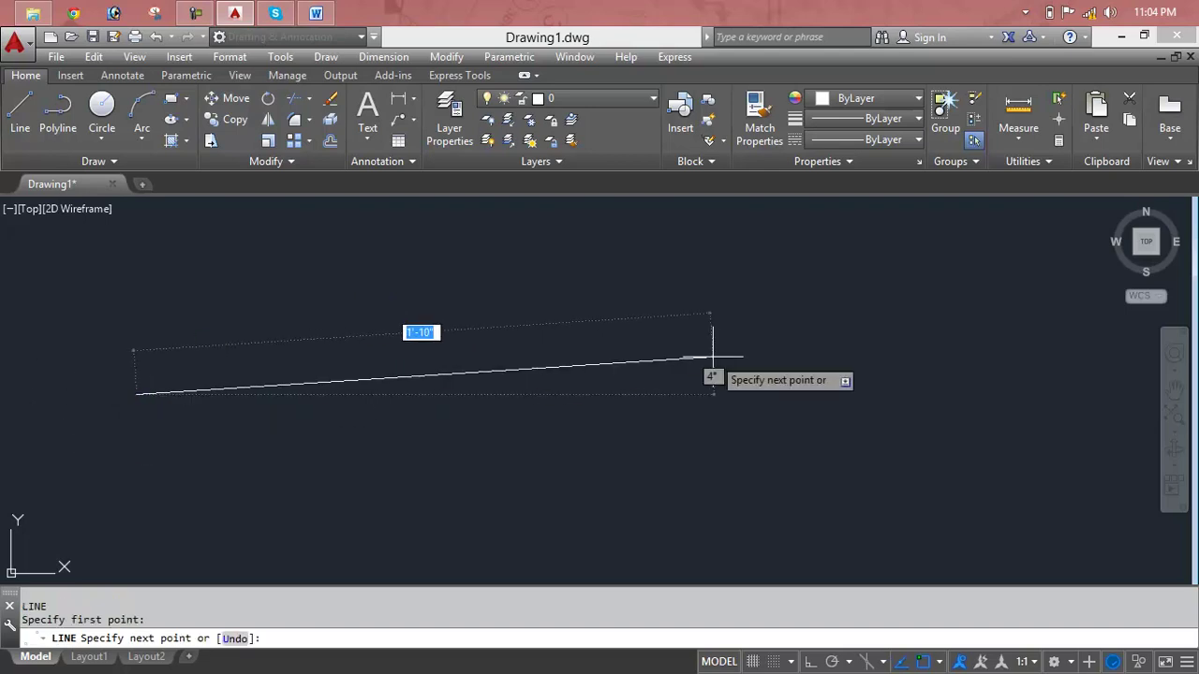
pyautogui.write("10'")
pyautogui.press('Return')
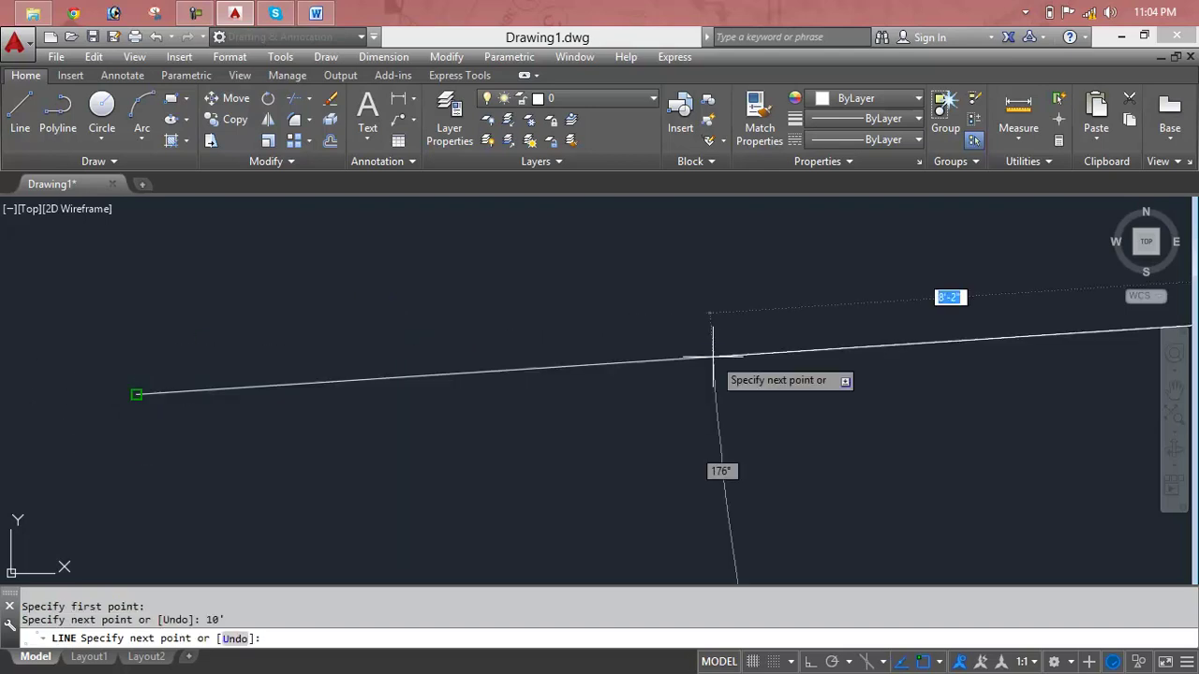
pyautogui.press('Escape')
pyautogui.write('z')
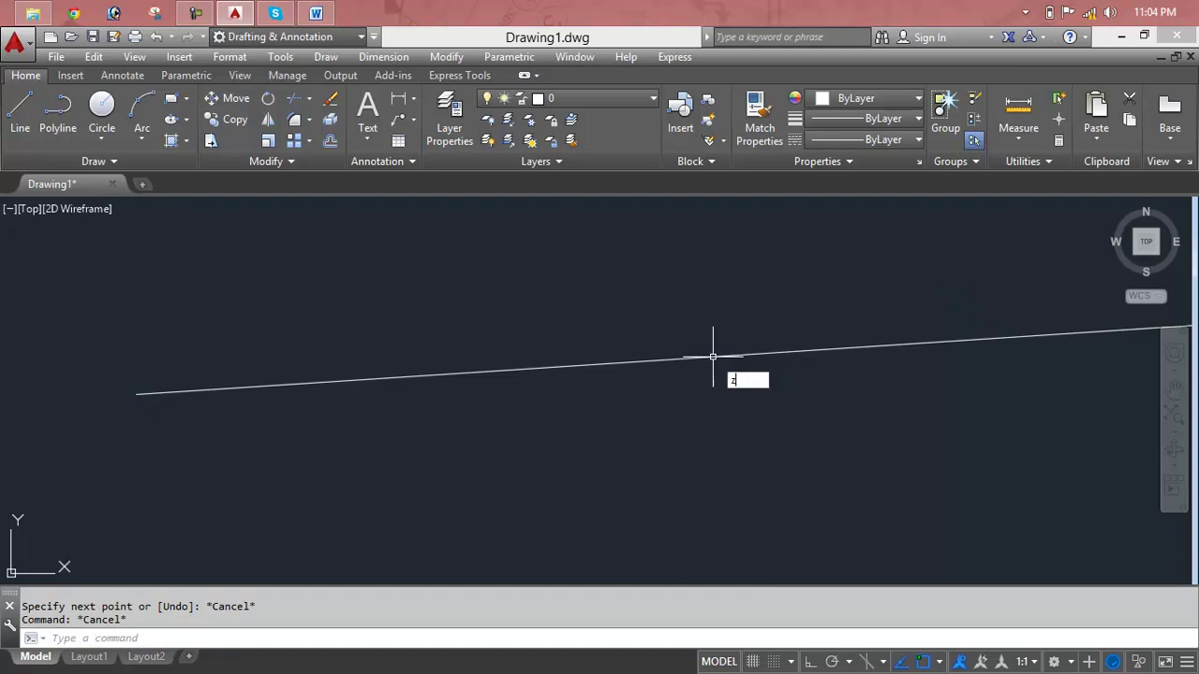
pyautogui.press('Return')
pyautogui.write('a')
pyautogui.press('Return')
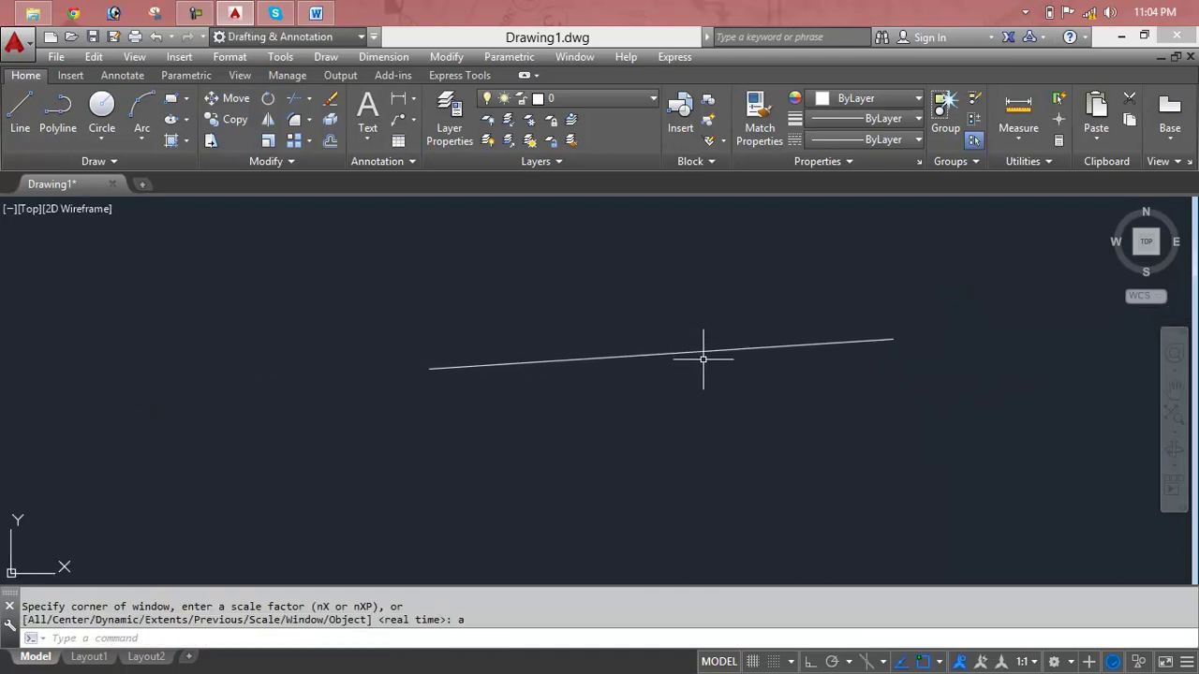
pyautogui.click(702, 354)
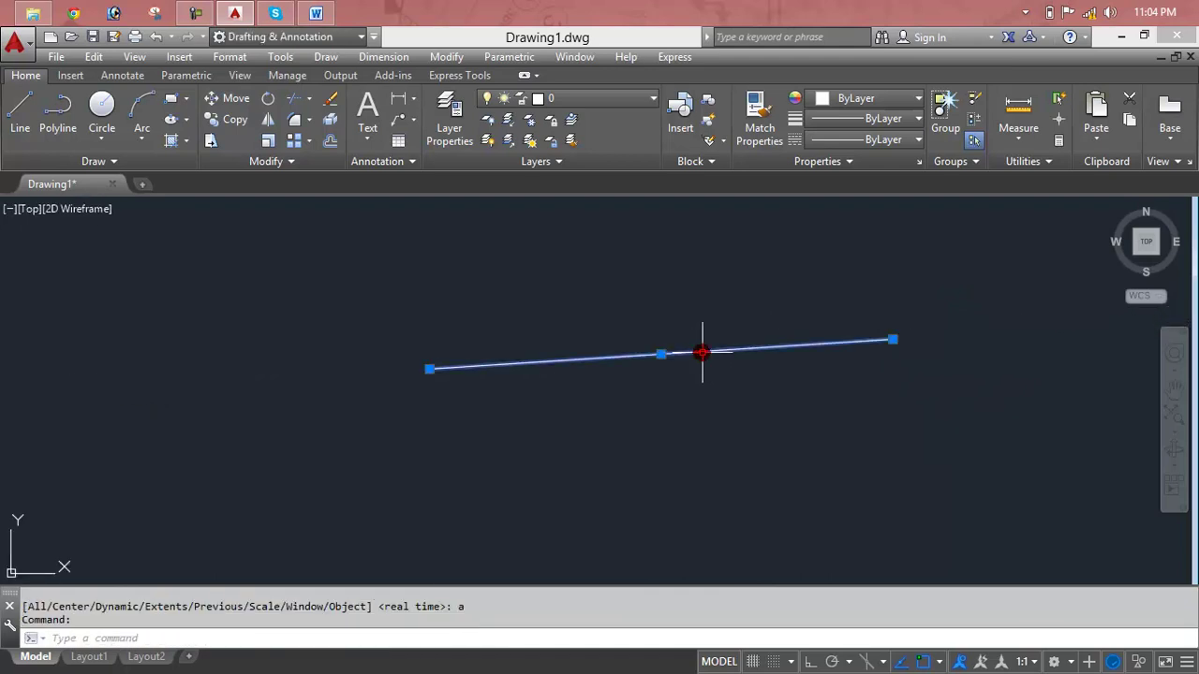
pyautogui.press('Delete')
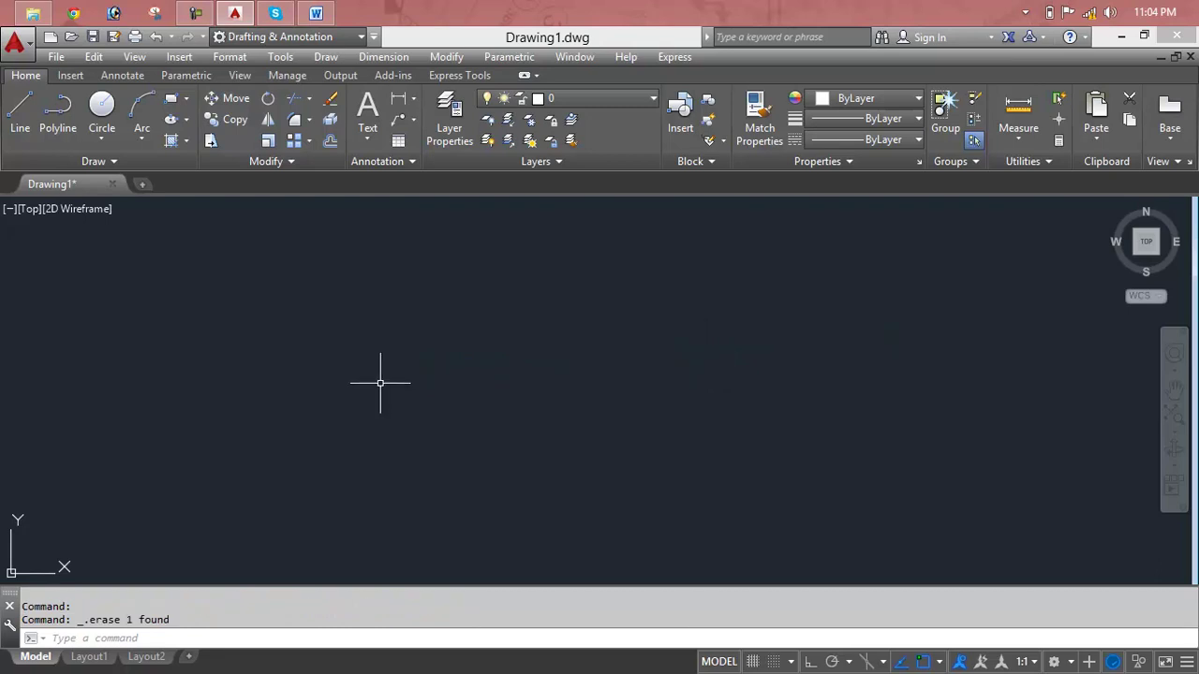
pyautogui.press('Escape')
pyautogui.press('Escape')
pyautogui.write('L')
pyautogui.press('Return')
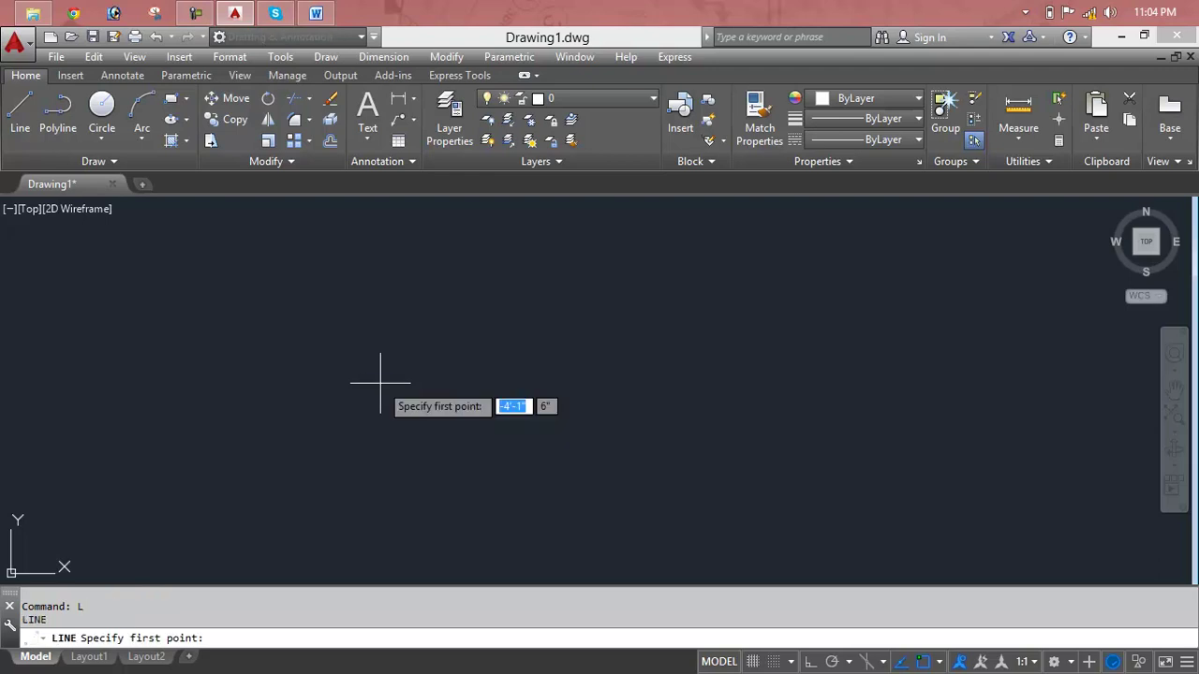
pyautogui.click(335, 467)
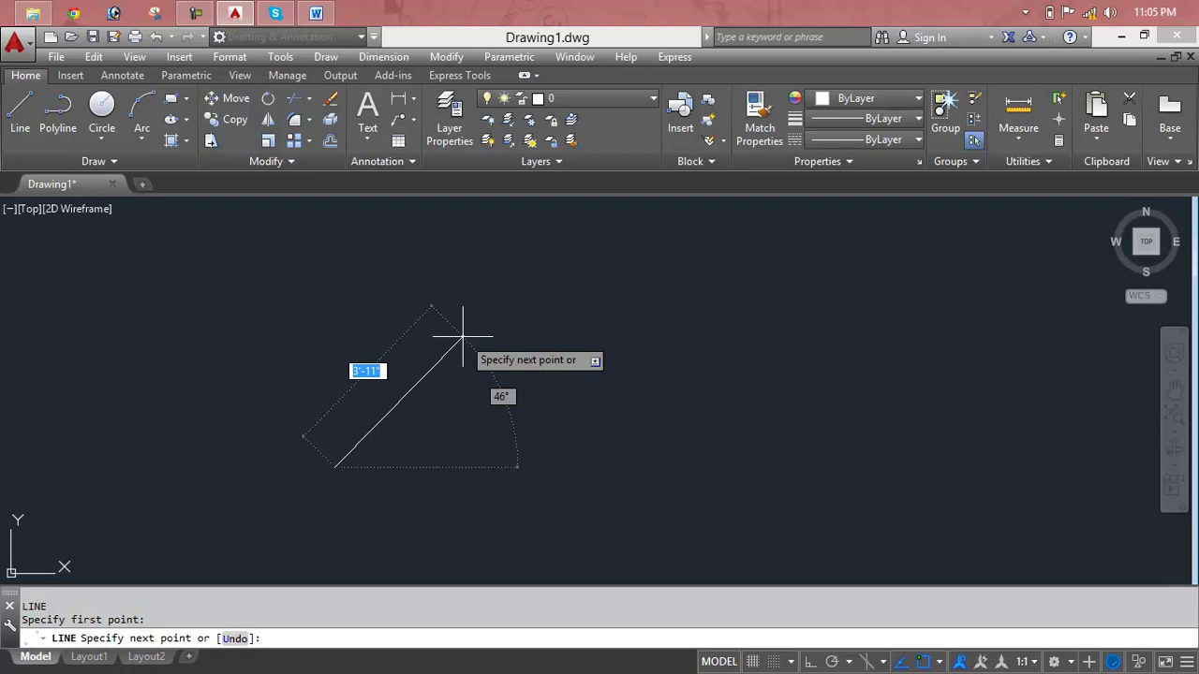
pyautogui.write('4')
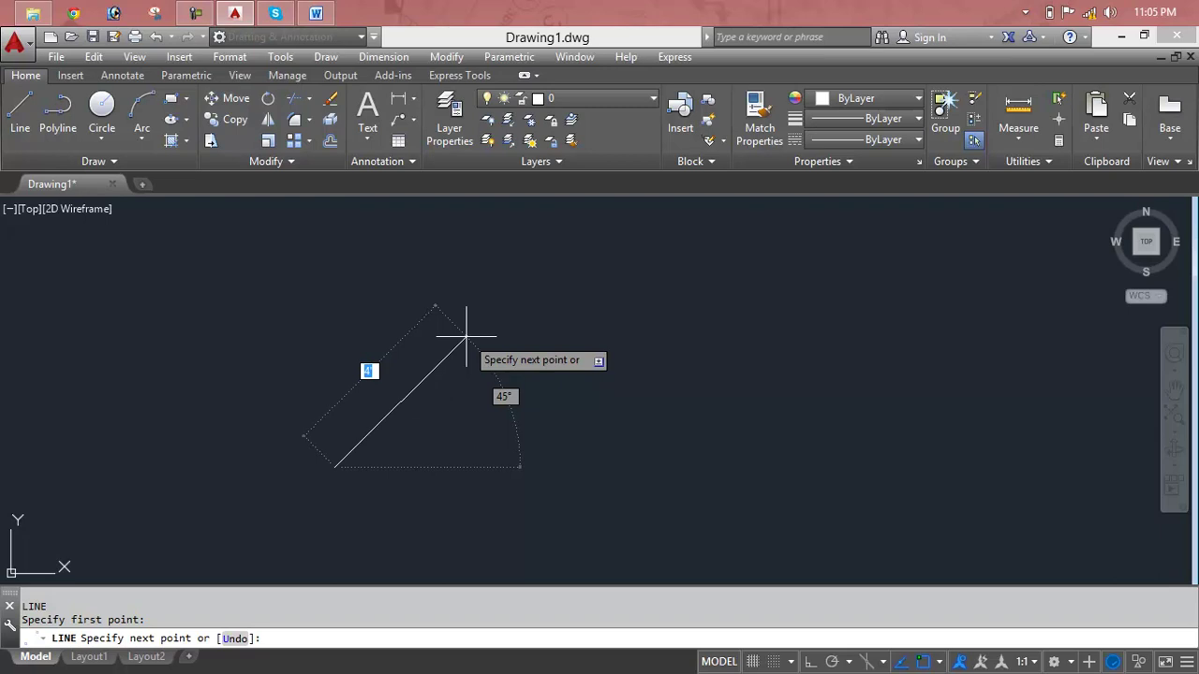
pyautogui.press('BackSpace')
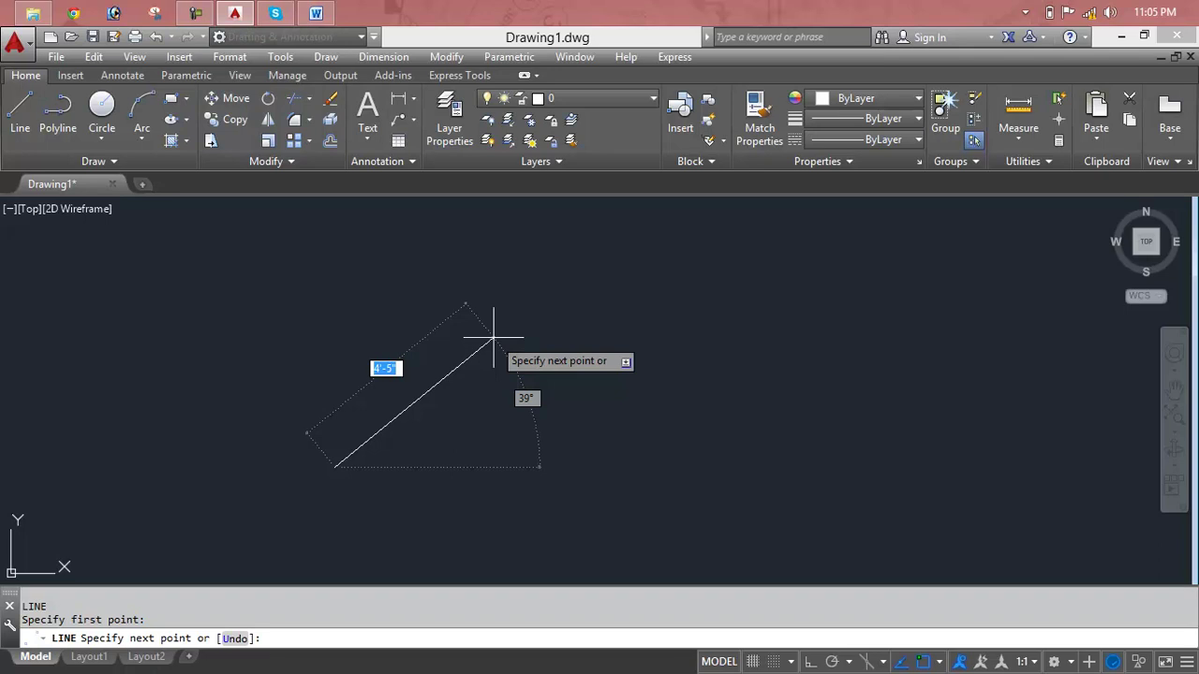
pyautogui.click(493, 337)
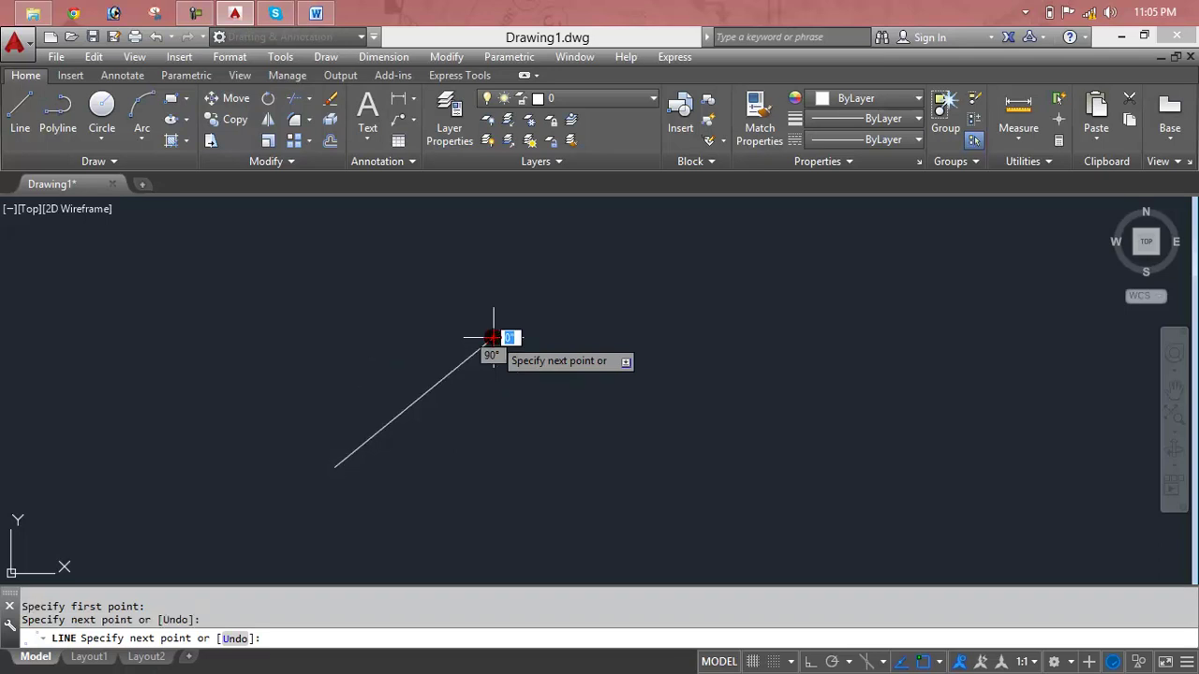
pyautogui.press('Escape')
pyautogui.scroll(2, 441, 383)
pyautogui.scroll(2, 415, 380)
pyautogui.scroll(-2, 415, 380)
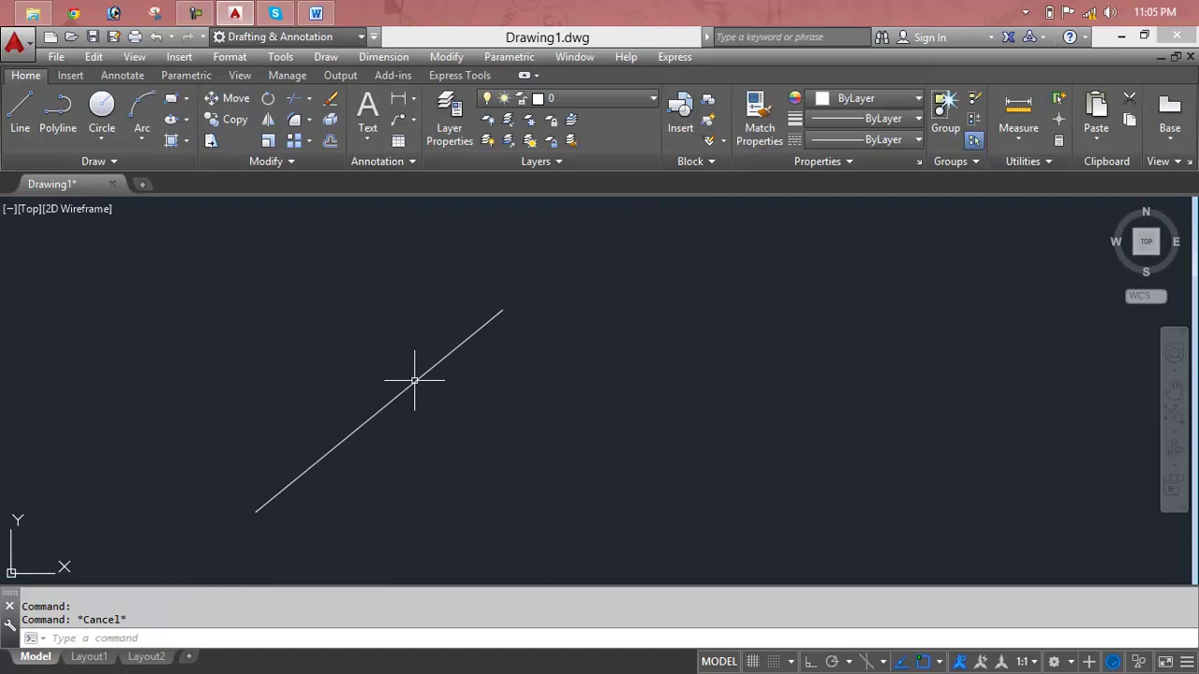
pyautogui.click(415, 380)
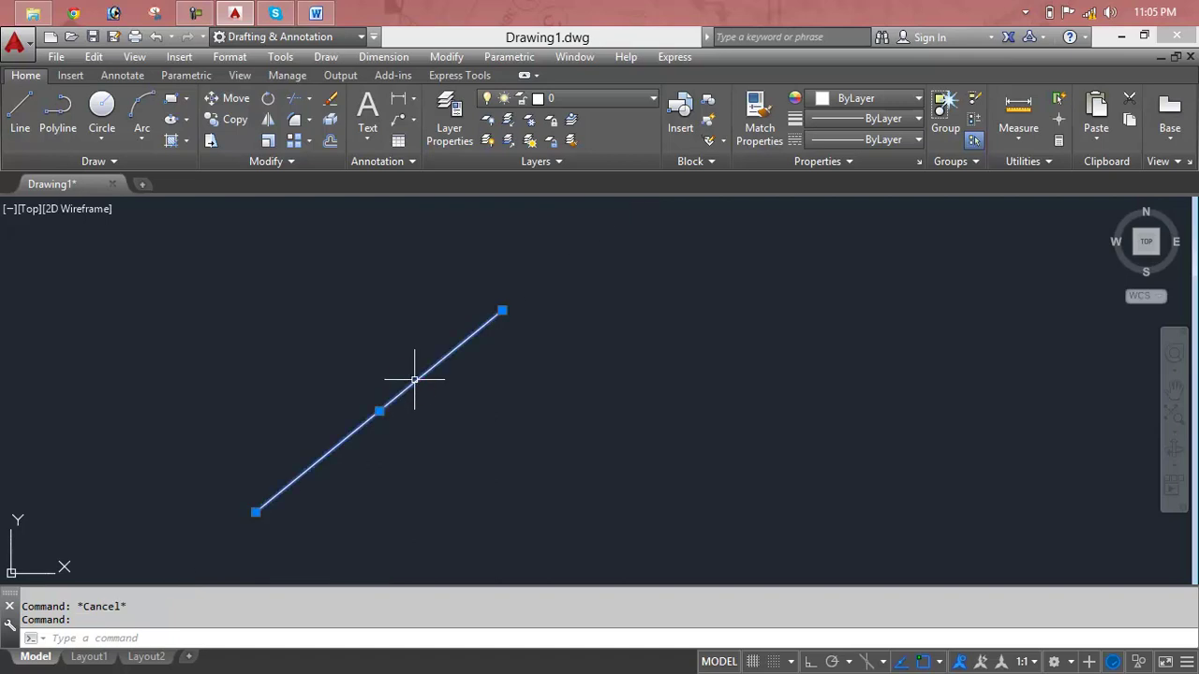
pyautogui.press('Delete')
pyautogui.write('L')
pyautogui.press('Return')
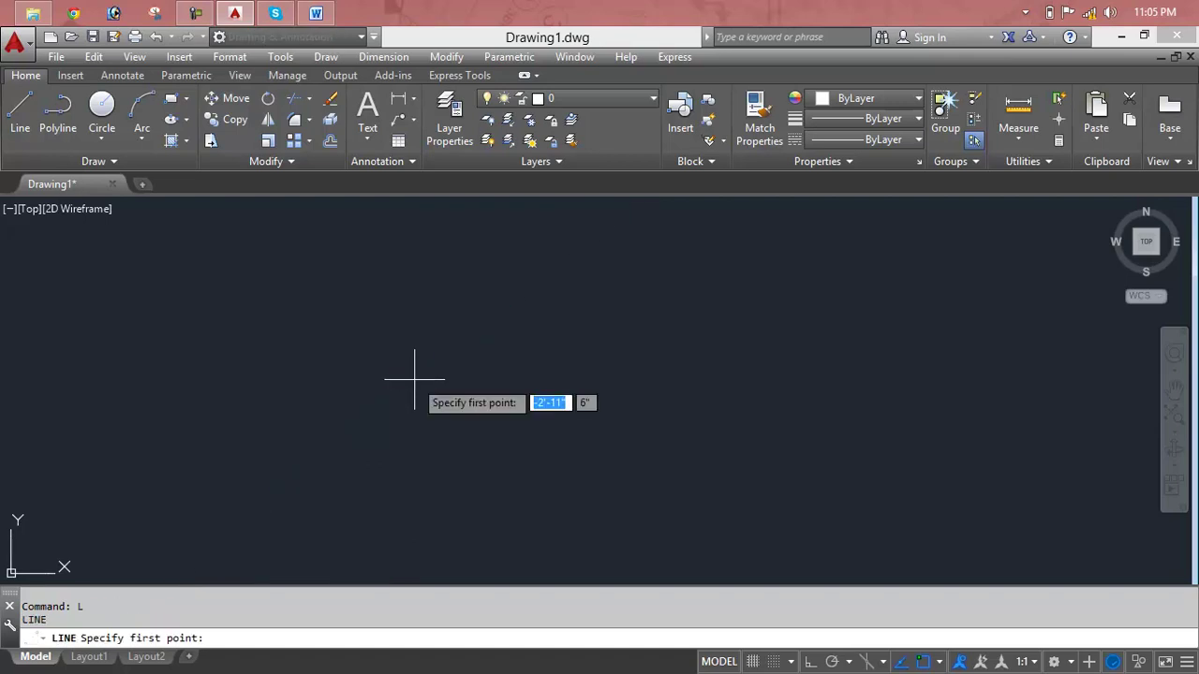
# Step: Draw a horizontal line, start a diagonal from its left end, then cancel the diagonal
pyautogui.click(365, 420)
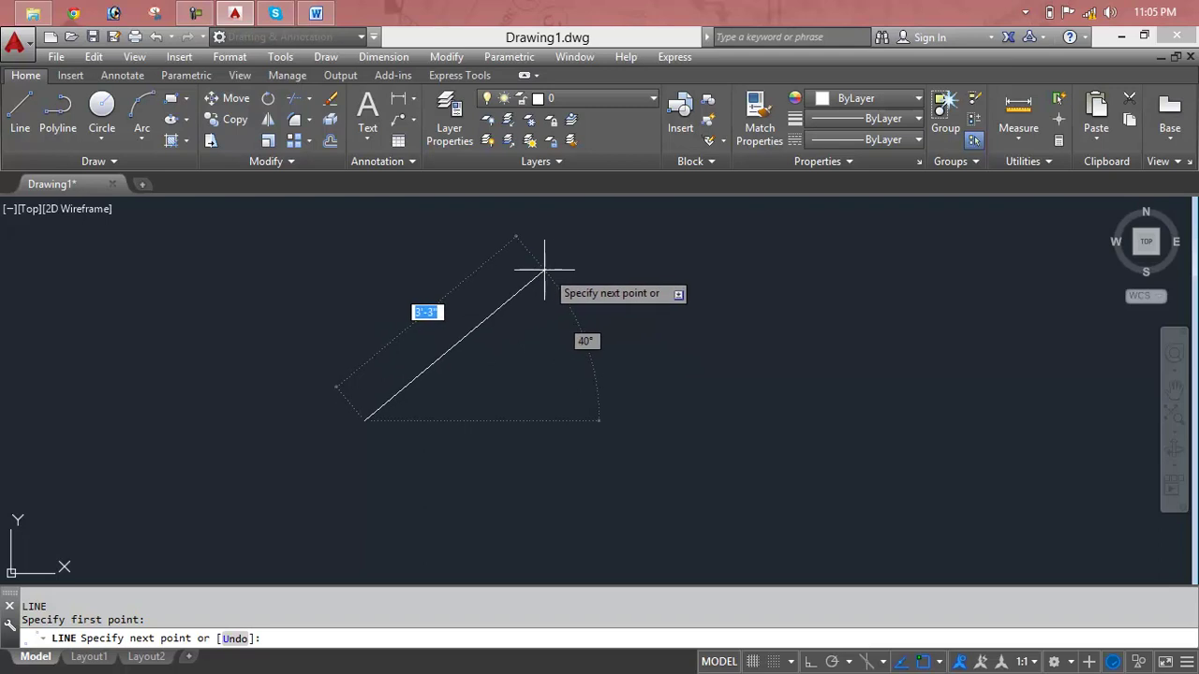
pyautogui.press('Escape')
pyautogui.press('Escape')
pyautogui.write('l')
pyautogui.press('Return')
pyautogui.click(441, 489)
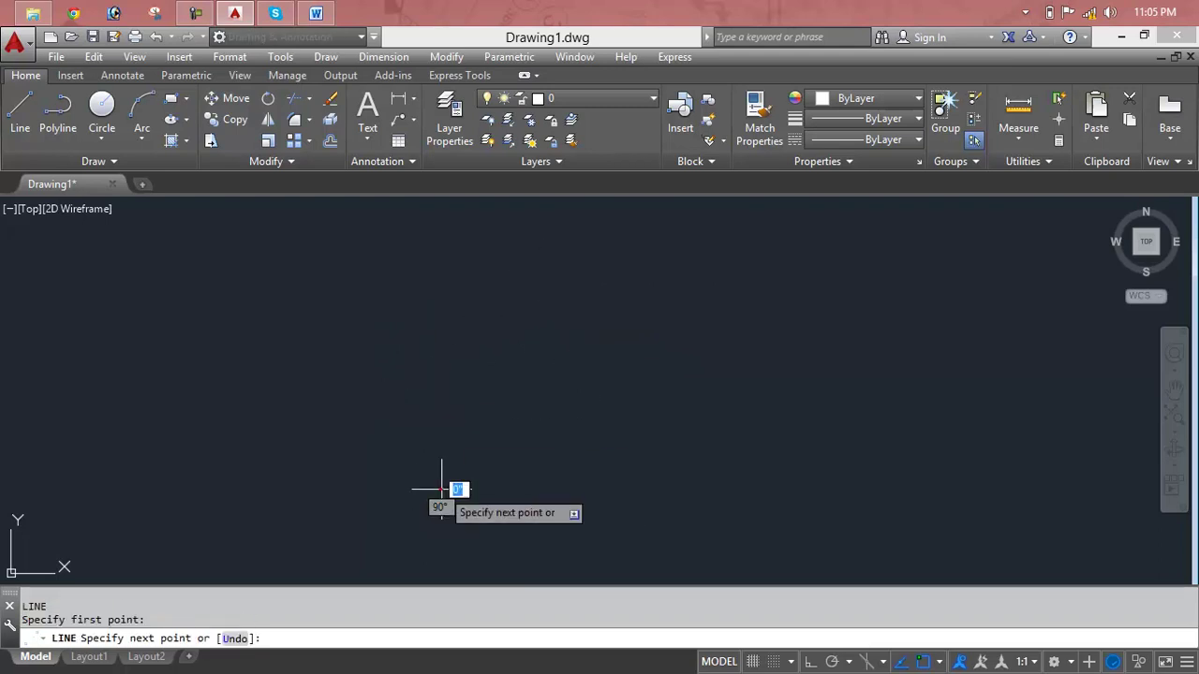
pyautogui.click(773, 495)
pyautogui.press('Return')
pyautogui.press('Return')
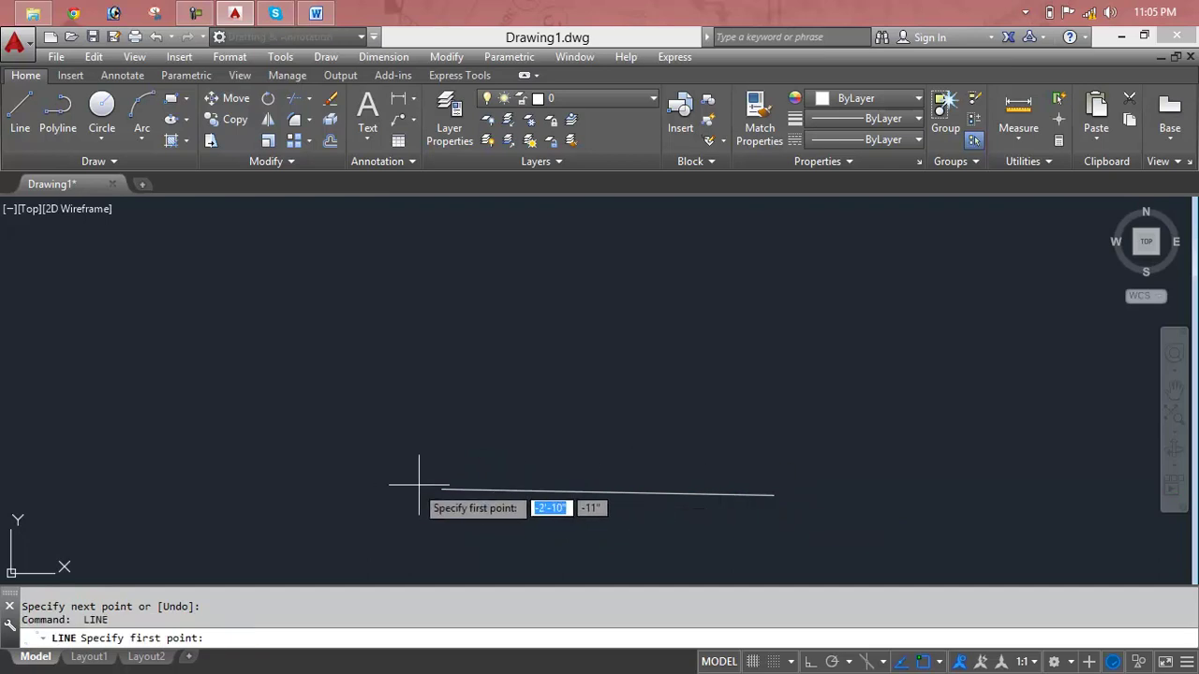
pyautogui.click(442, 489)
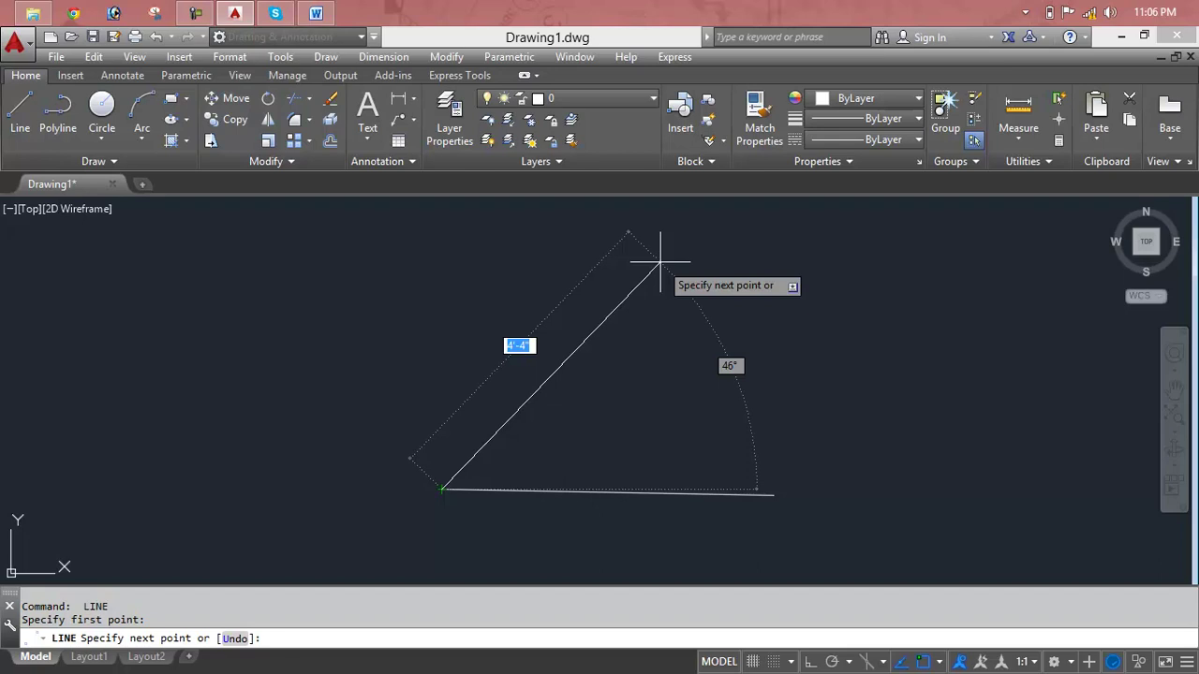
pyautogui.press('Escape')
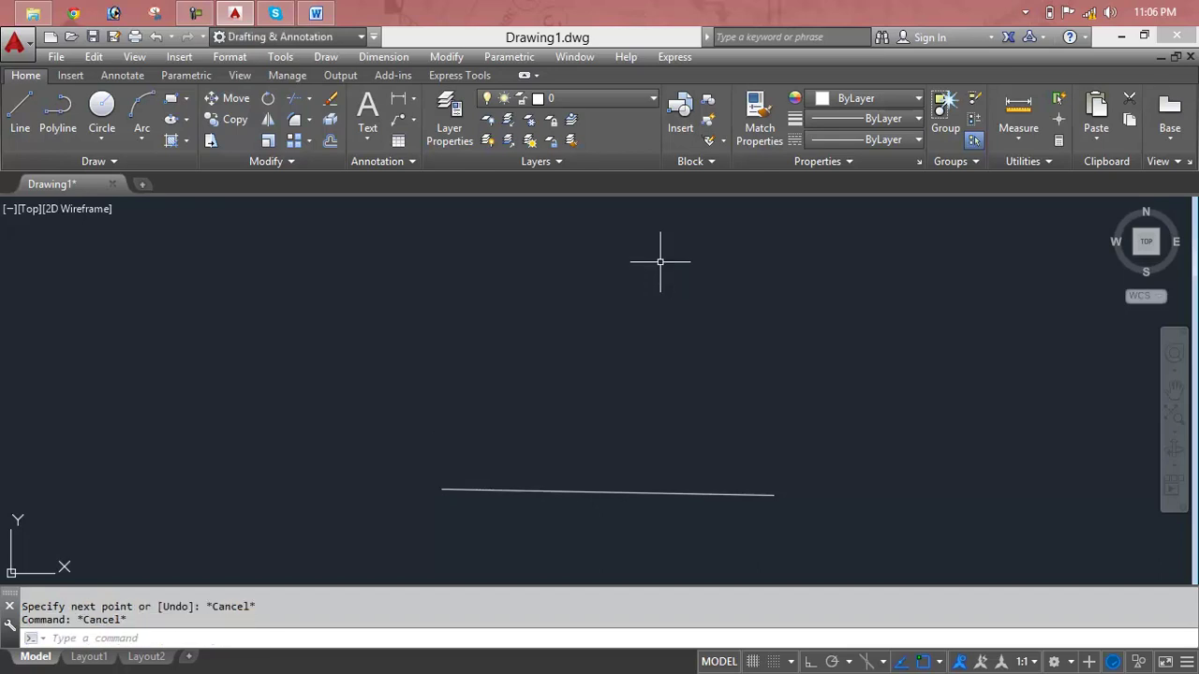
# Step: Erase the remaining line and launch a blank Notepad page from the Run prompt
pyautogui.click(680, 494)
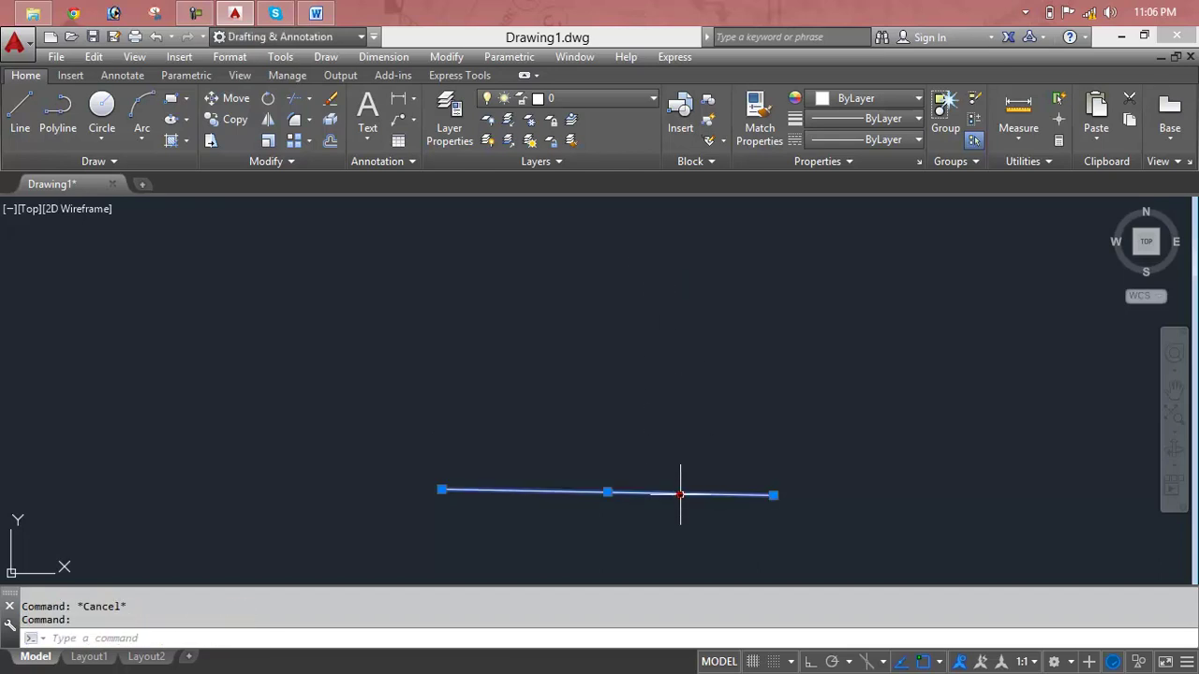
pyautogui.press('Delete')
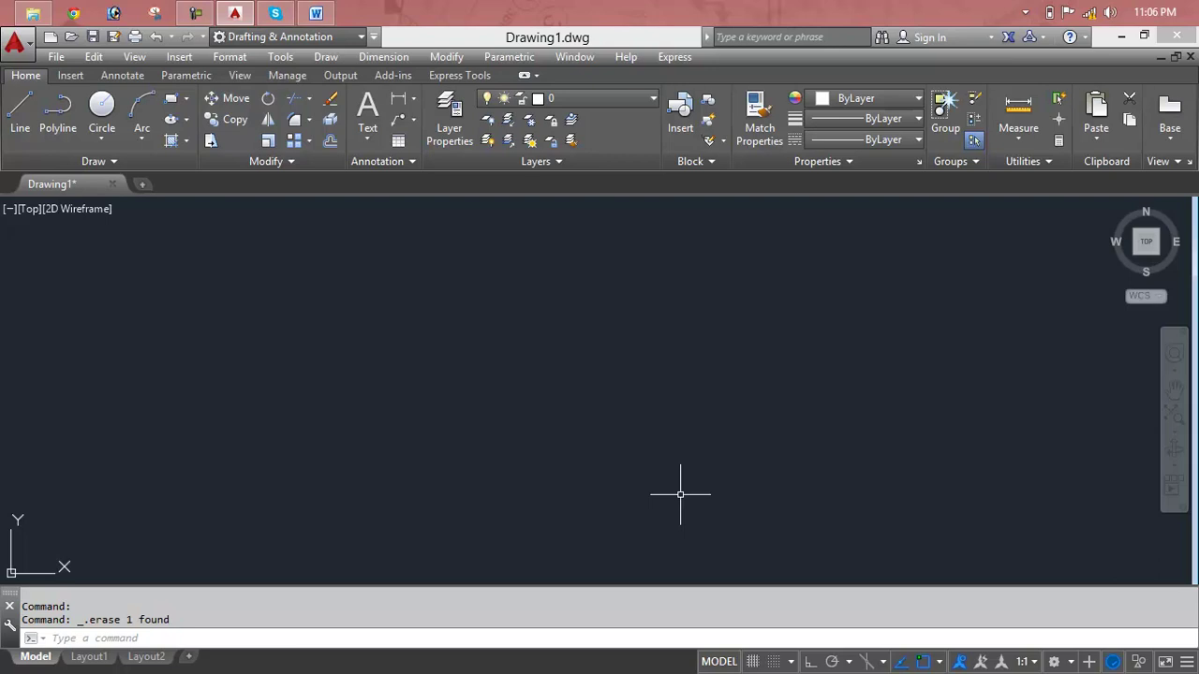
pyautogui.press('super+r')
pyautogui.press('Return')
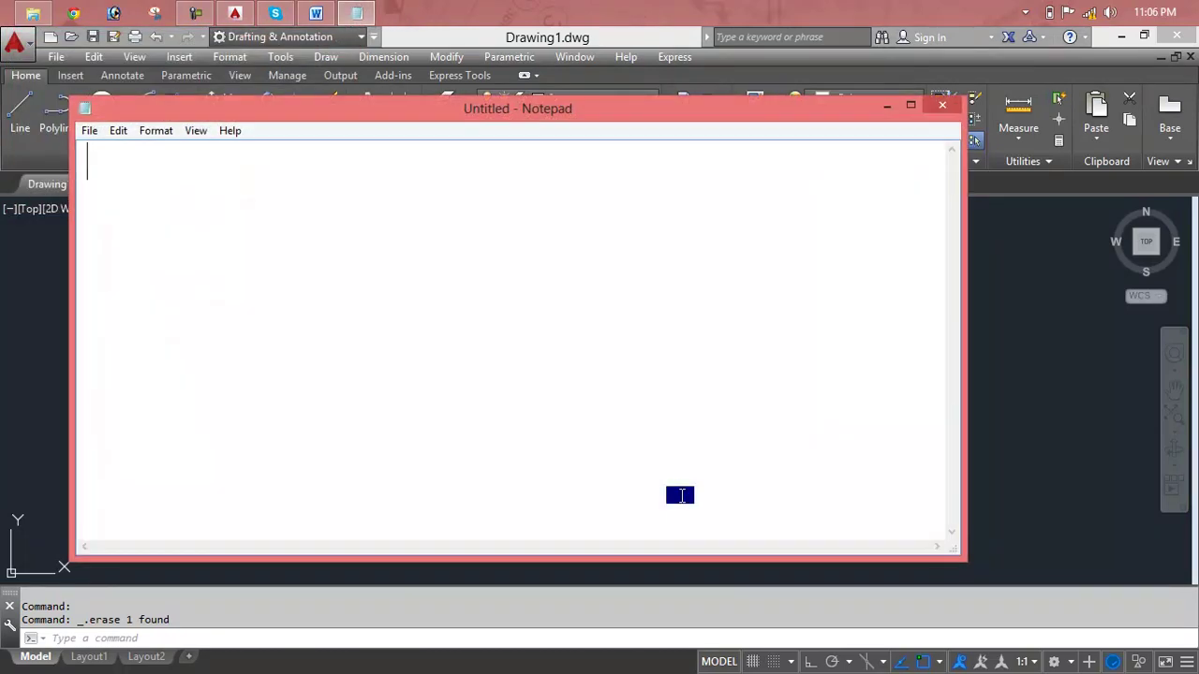
# Step: Type the heading 'Angular line' with 'L' and '@ length < angle' beneath it
pyautogui.write('Angular lin')
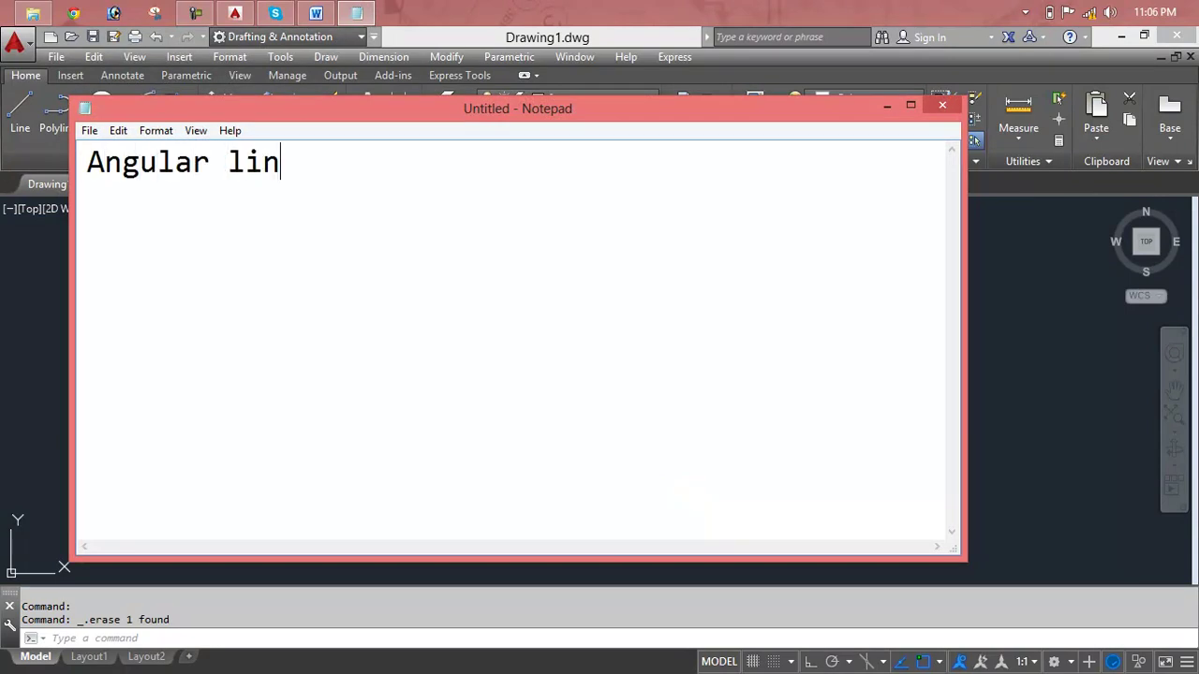
pyautogui.write('e')
pyautogui.press('Return')
pyautogui.press('Return')
pyautogui.write('L')
pyautogui.press('Return')
pyautogui.write('@')
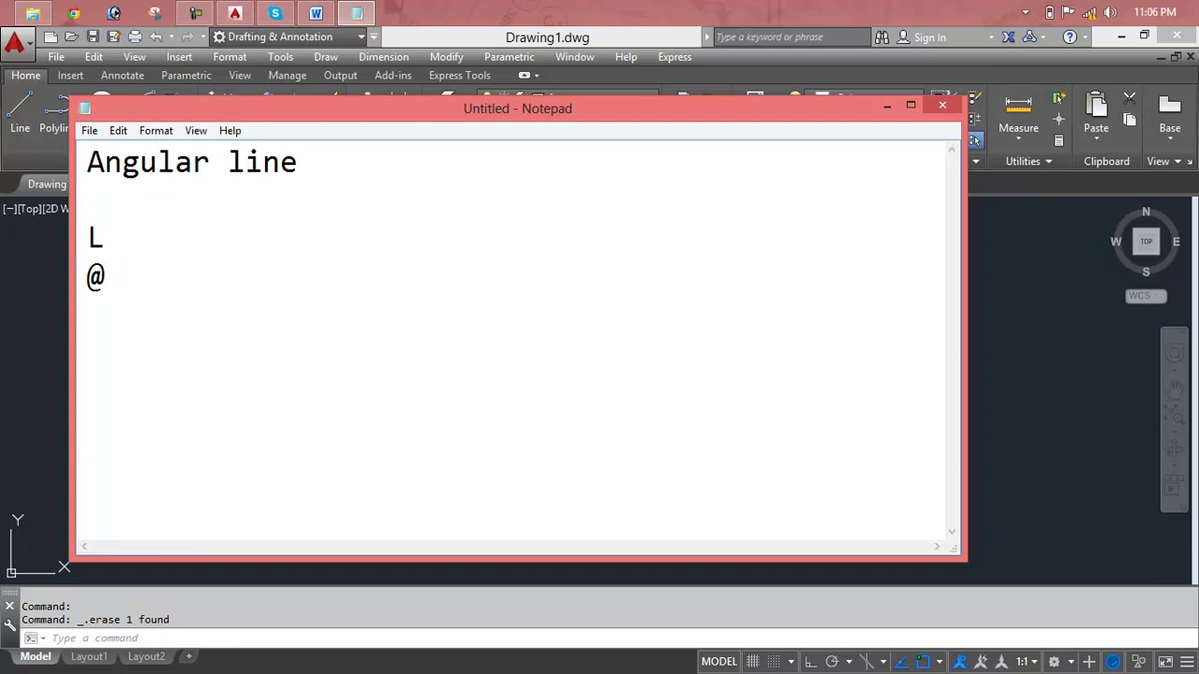
pyautogui.write(' length')
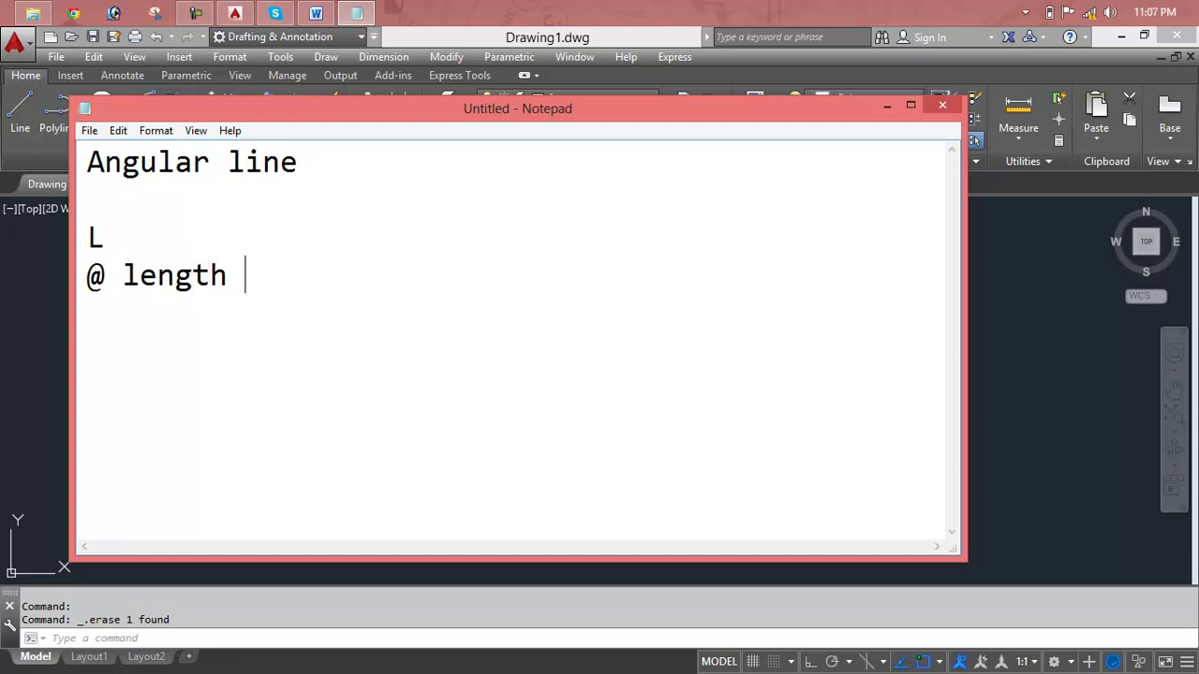
pyautogui.write(' <')
pyautogui.write(' a')
pyautogui.write('ngle')
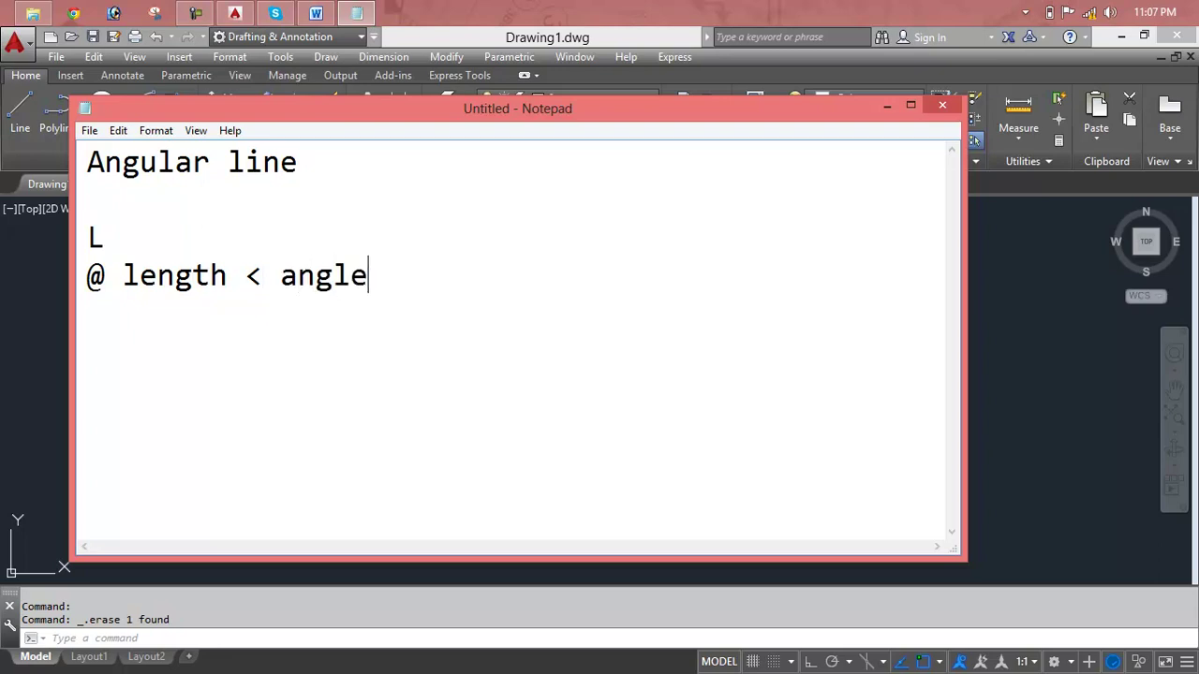
pyautogui.press('Return')
pyautogui.press('Return')
pyautogui.press('BackSpace')
pyautogui.write('for ex')
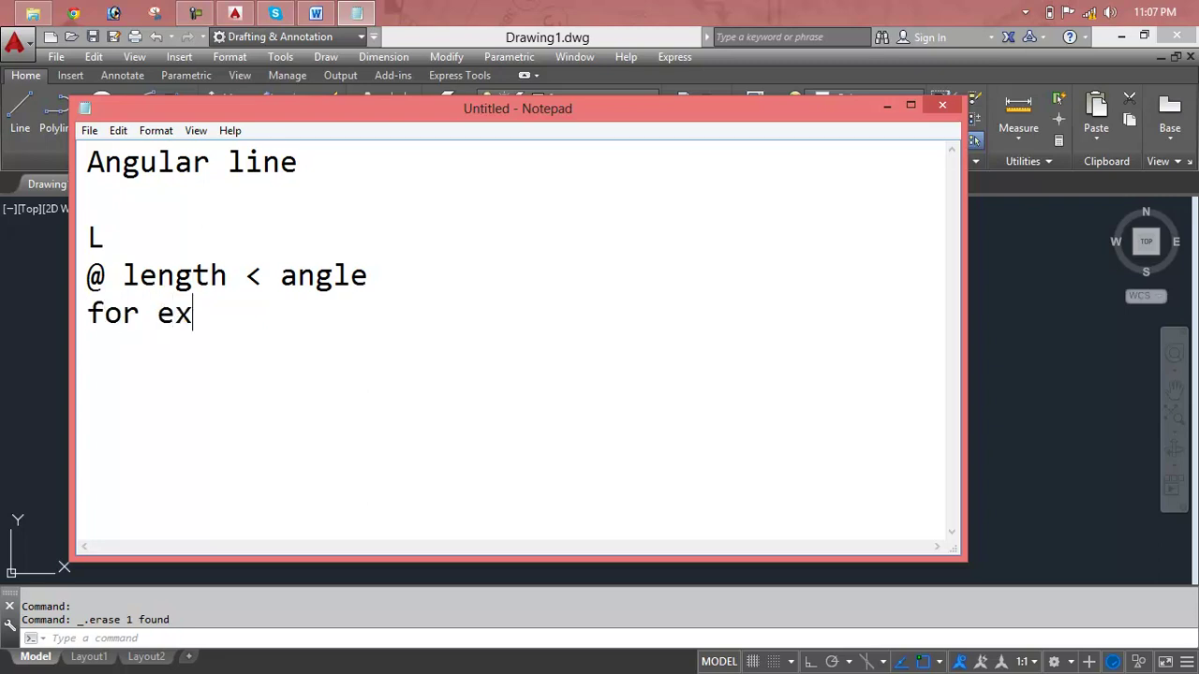
pyautogui.write('ample')
pyautogui.press('Return')
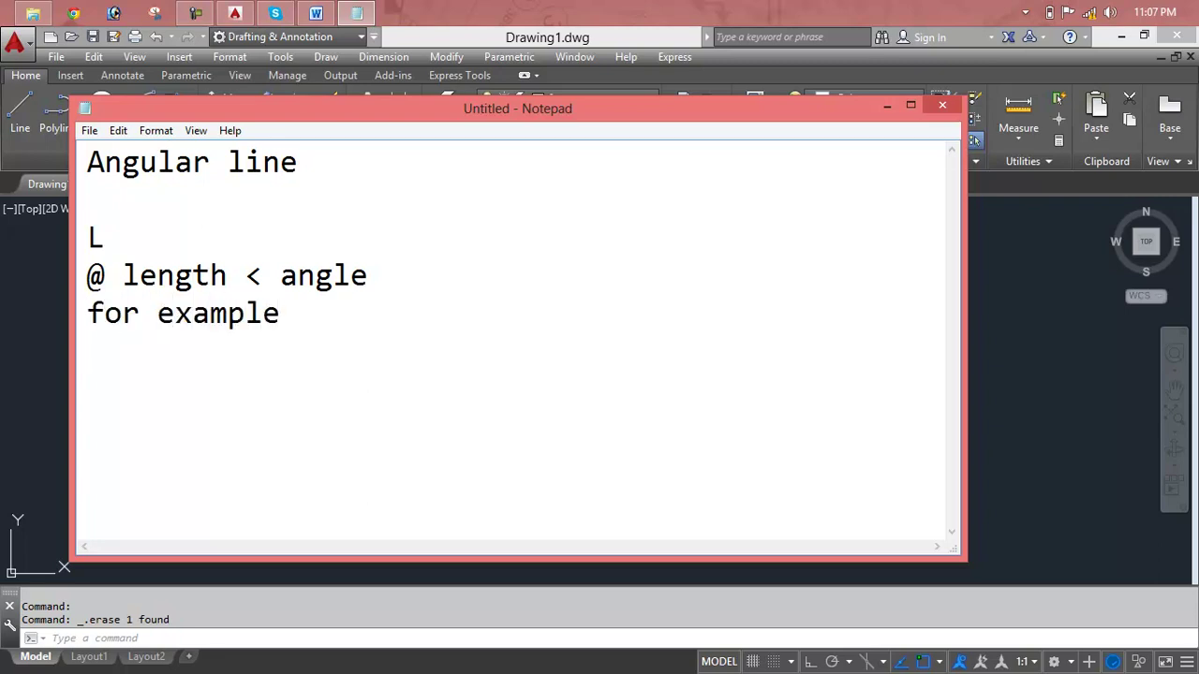
pyautogui.write("@10'<")
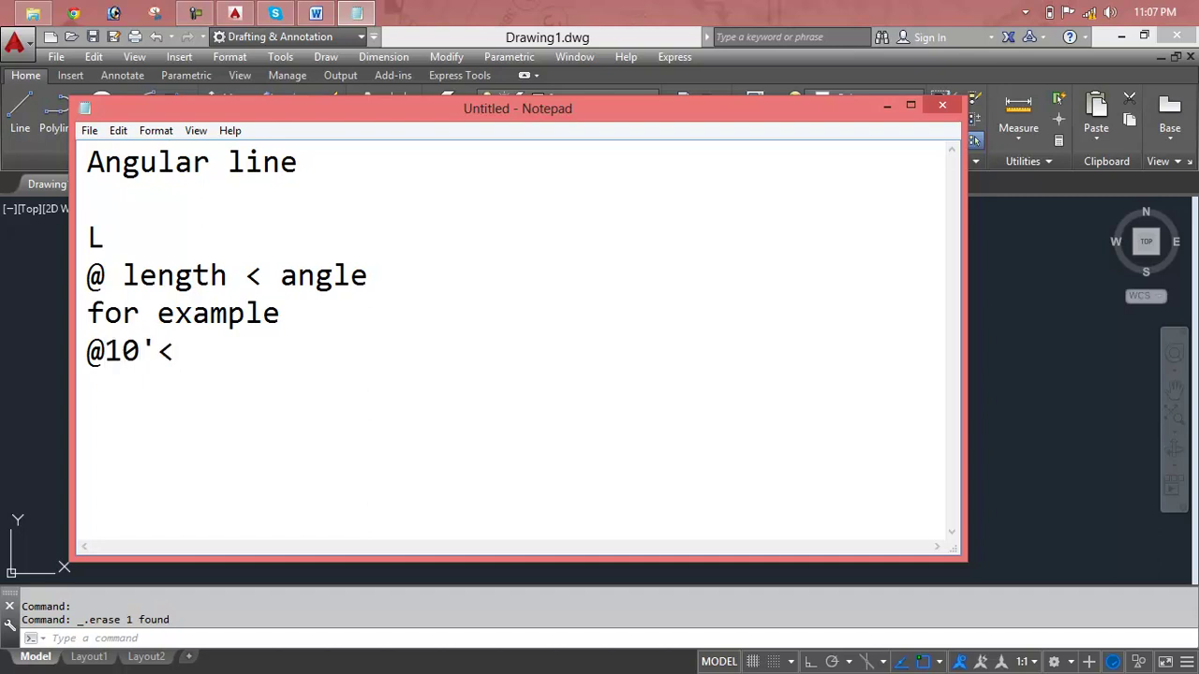
pyautogui.write('45')
pyautogui.write('   ente')
pyautogui.press('BackSpace')
pyautogui.press('BackSpace')
pyautogui.write('e')
pyautogui.press('BackSpace')
pyautogui.write('r')
pyautogui.press('BackSpace')
pyautogui.write('er')
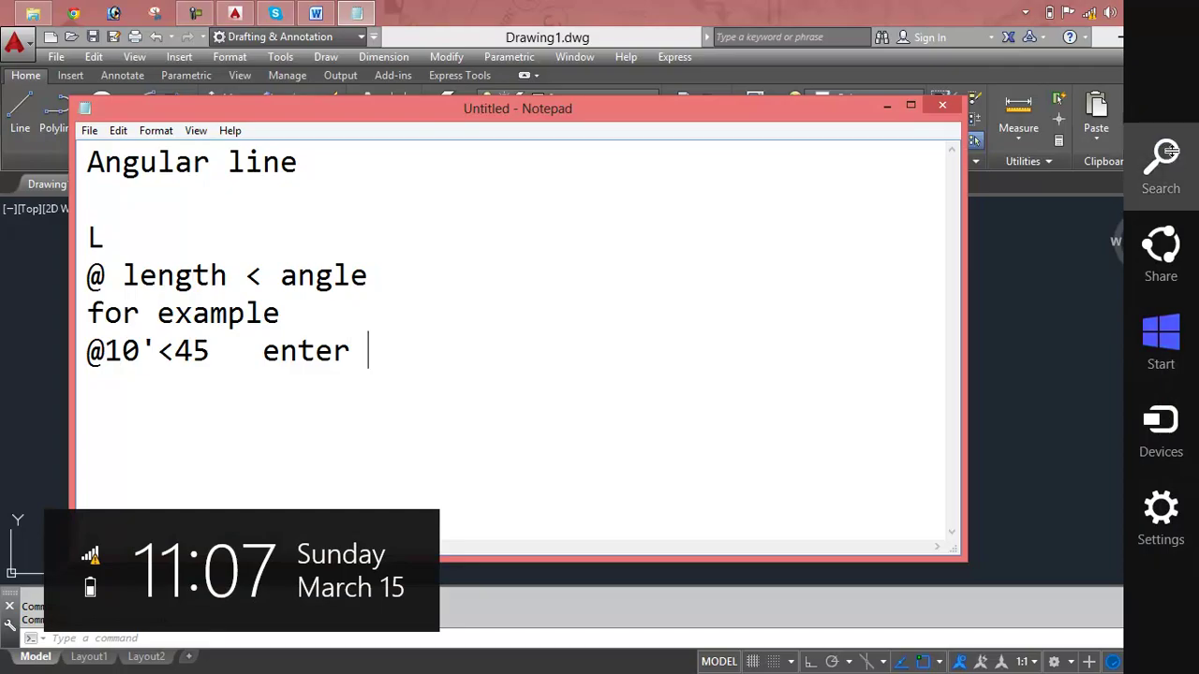
pyautogui.click(1175, 159)
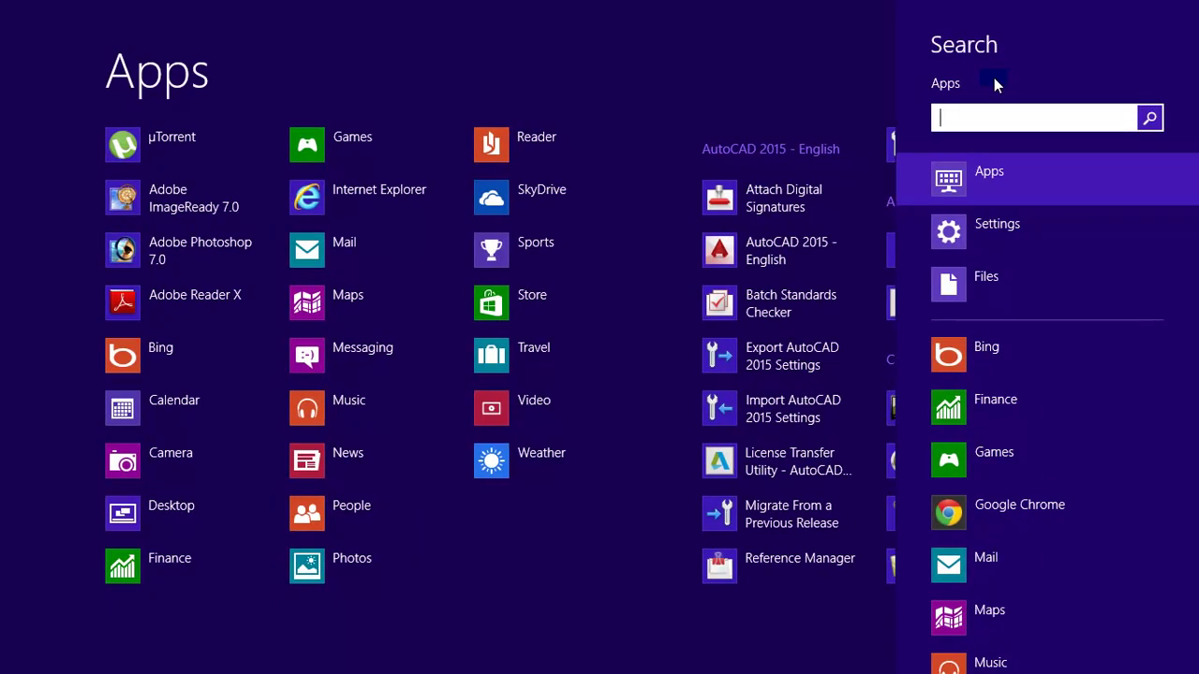
# Step: Open the On-Screen Keyboard to show the shifted @ and foot-mark keys, then close it and Notepad
pyautogui.write('key')
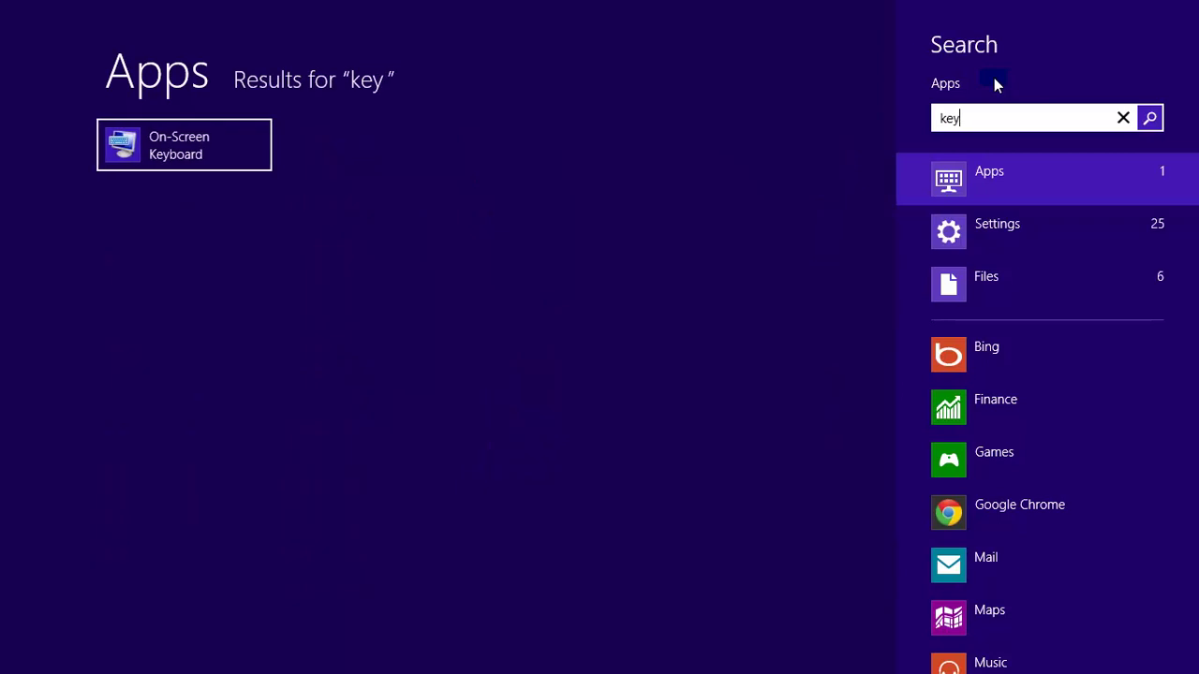
pyautogui.press('Return')
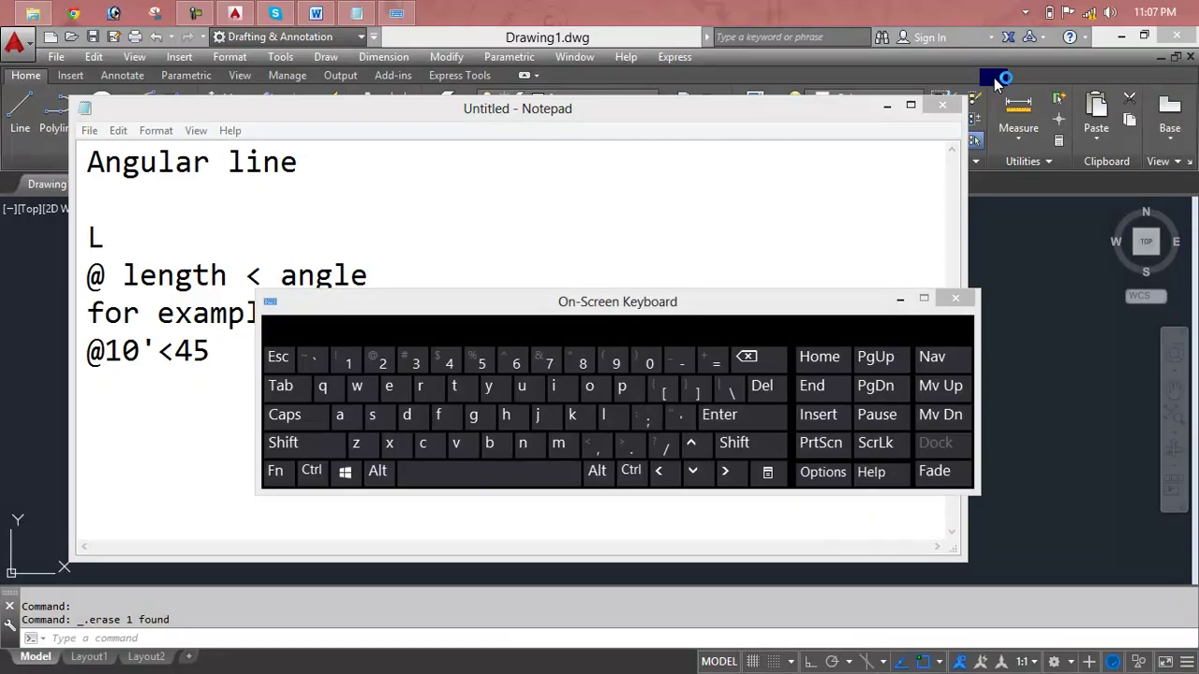
pyautogui.click(318, 452)
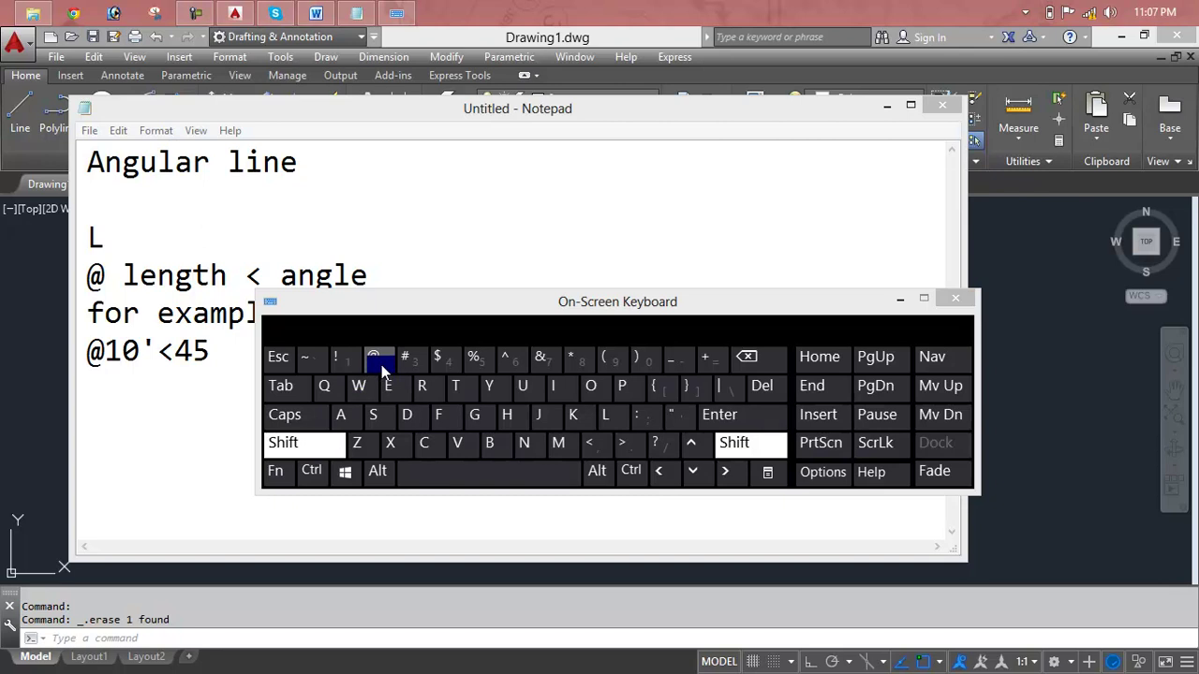
pyautogui.click(381, 366)
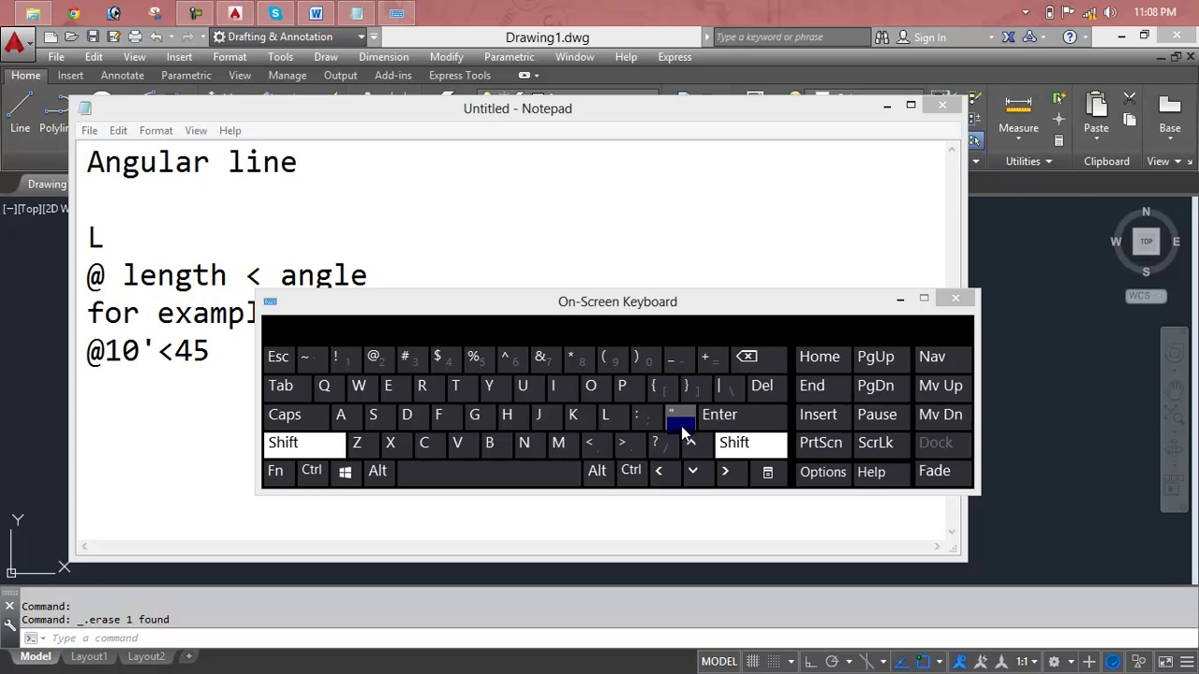
pyautogui.click(681, 423)
pyautogui.click(955, 298)
pyautogui.click(942, 105)
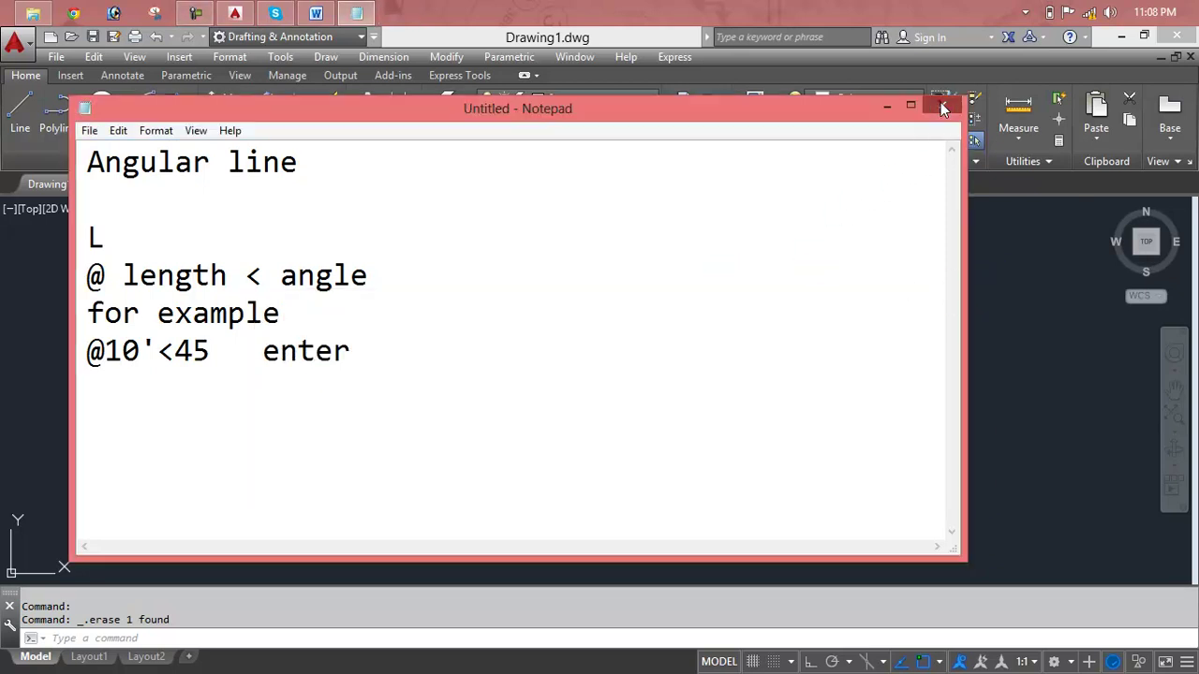
# Step: Discard the notes and draw a 10-long line at 45° with ortho turned off
pyautogui.click(633, 362)
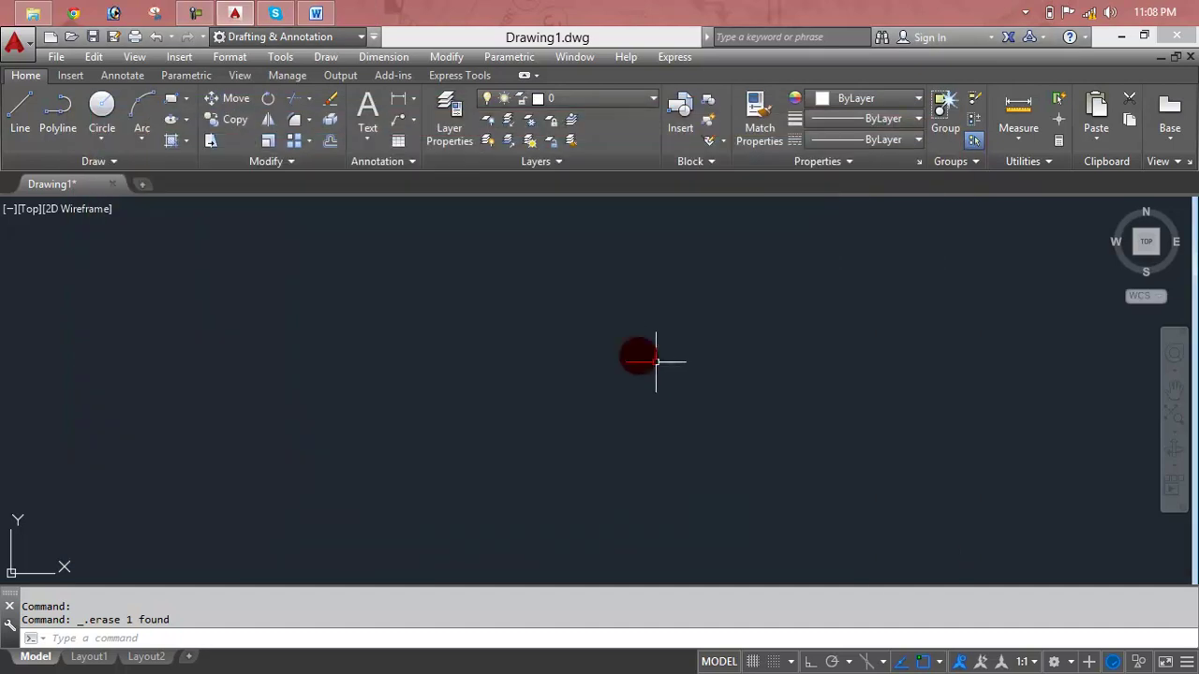
pyautogui.press('Escape')
pyautogui.press('Escape')
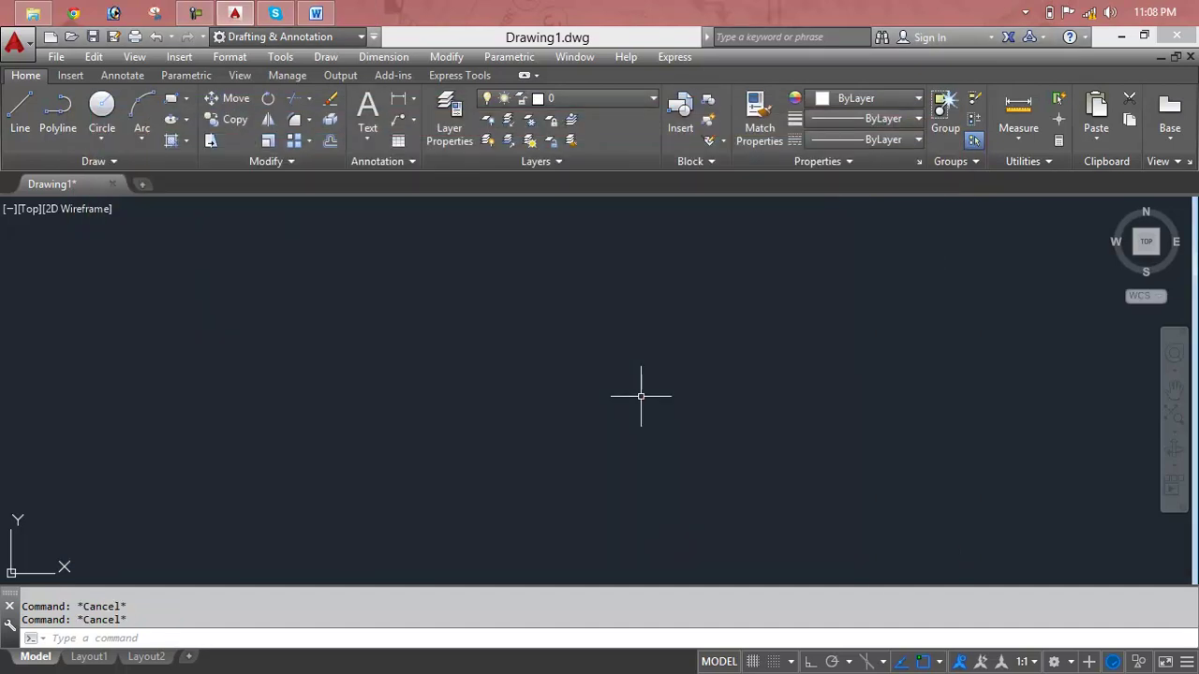
pyautogui.write('l')
pyautogui.press('Return')
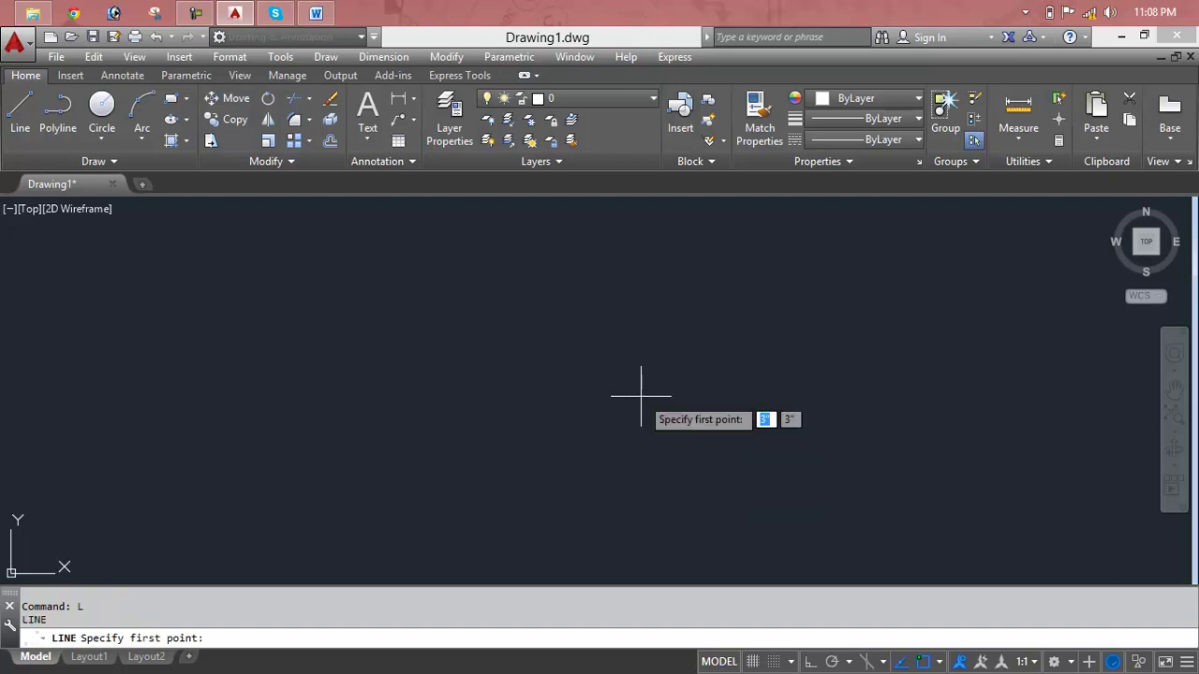
pyautogui.click(278, 445)
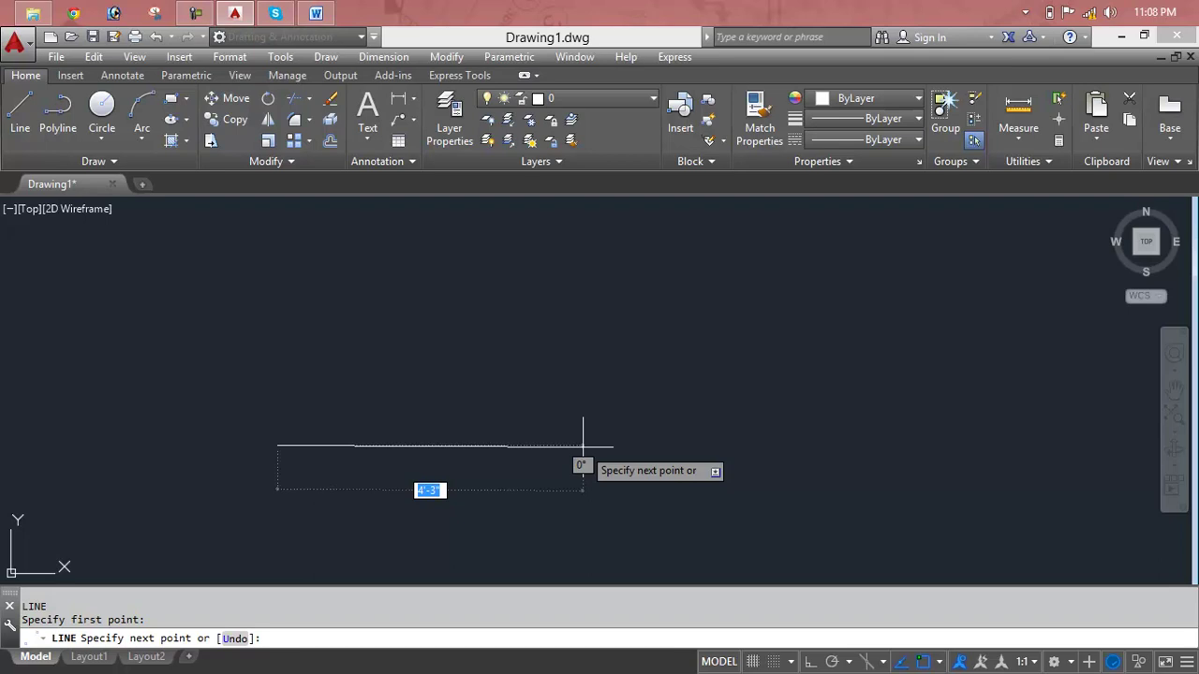
pyautogui.press('F8')
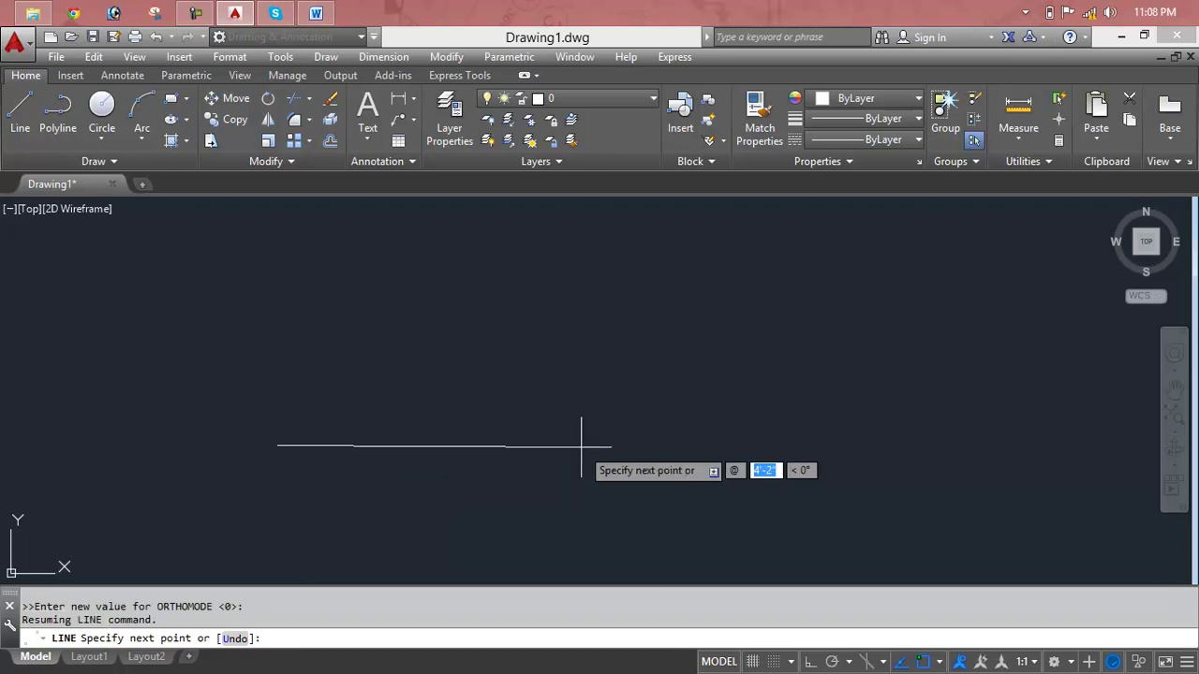
pyautogui.write('10')
pyautogui.press('Tab')
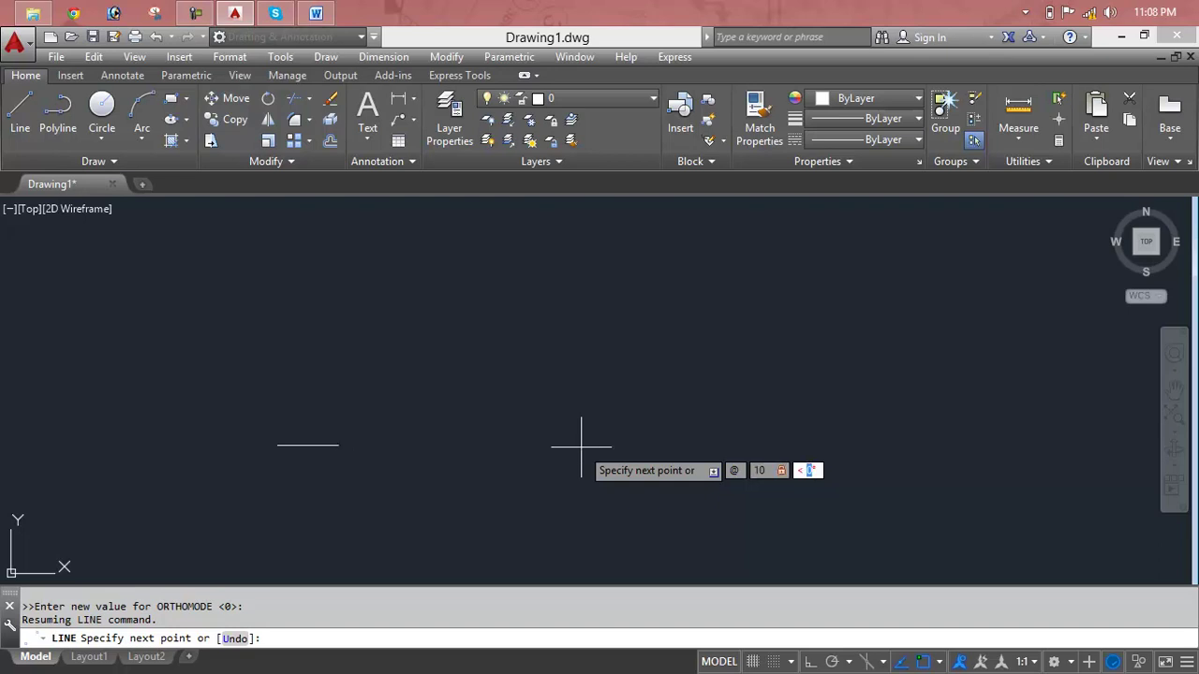
pyautogui.write('45')
pyautogui.press('Return')
pyautogui.press('Escape')
# Step: Draw a horizontal line starting from the 45° line's lower end
pyautogui.scroll(2, 293, 427)
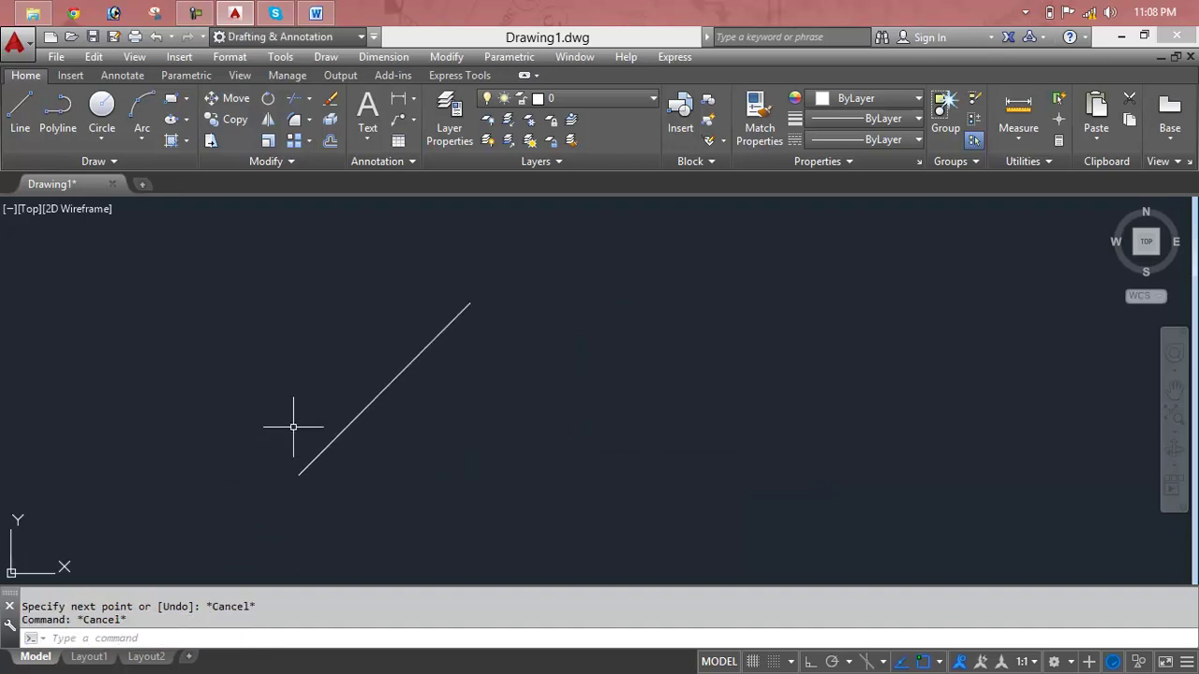
pyautogui.write('L')
pyautogui.press('Return')
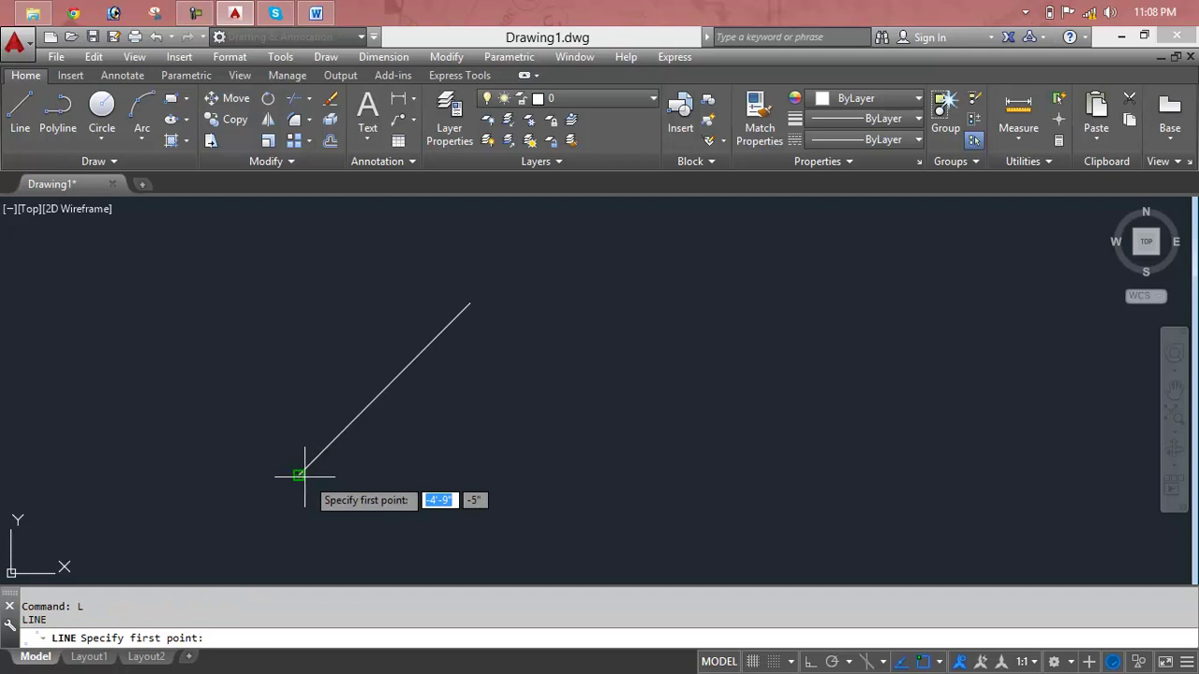
pyautogui.click(307, 476)
pyautogui.click(637, 476)
pyautogui.press('Escape')
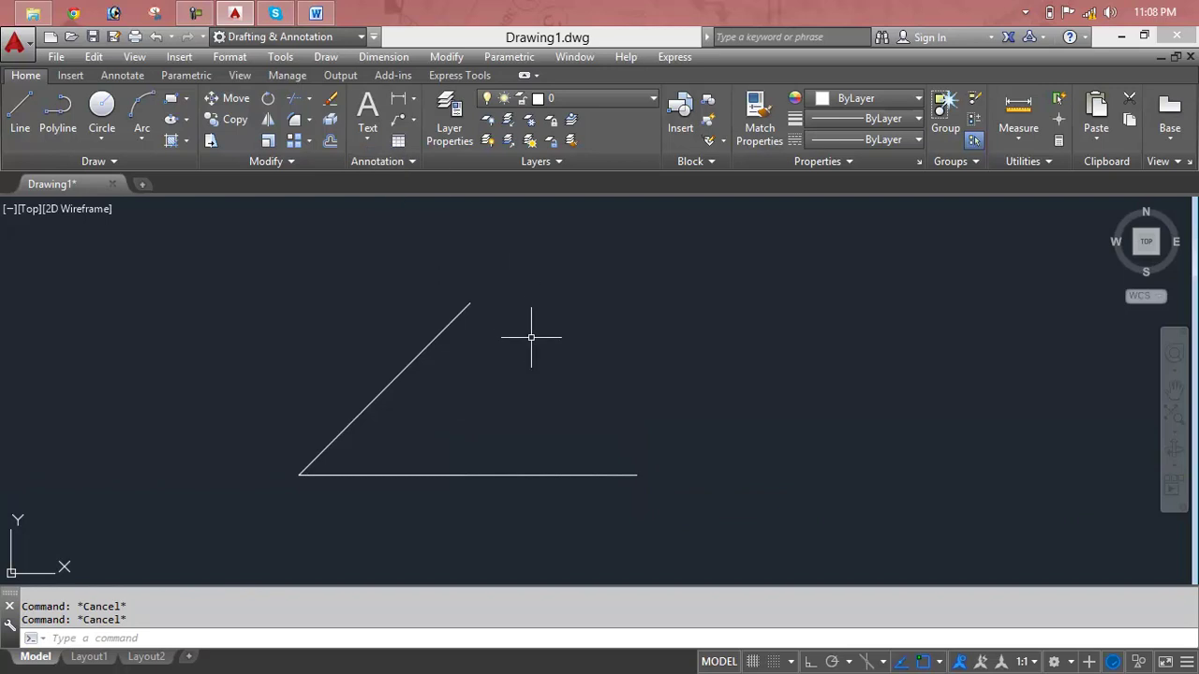
pyautogui.click(382, 57)
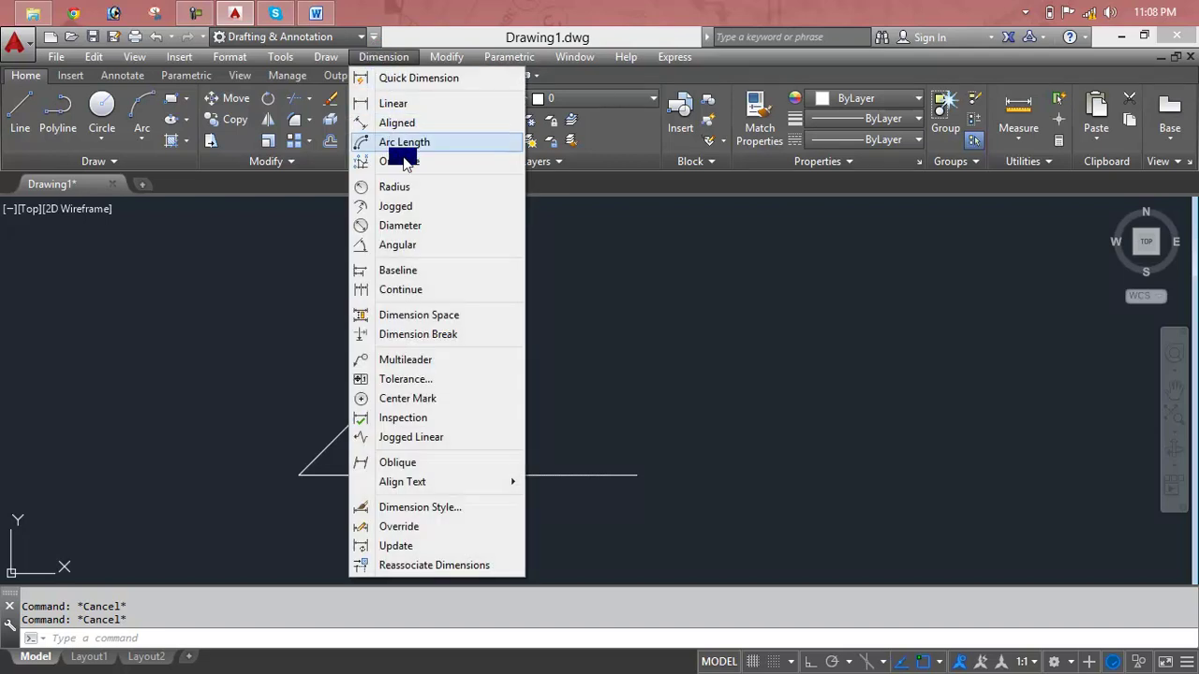
# Step: Place a 45° angular dimension between the diagonal and horizontal lines
pyautogui.click(403, 246)
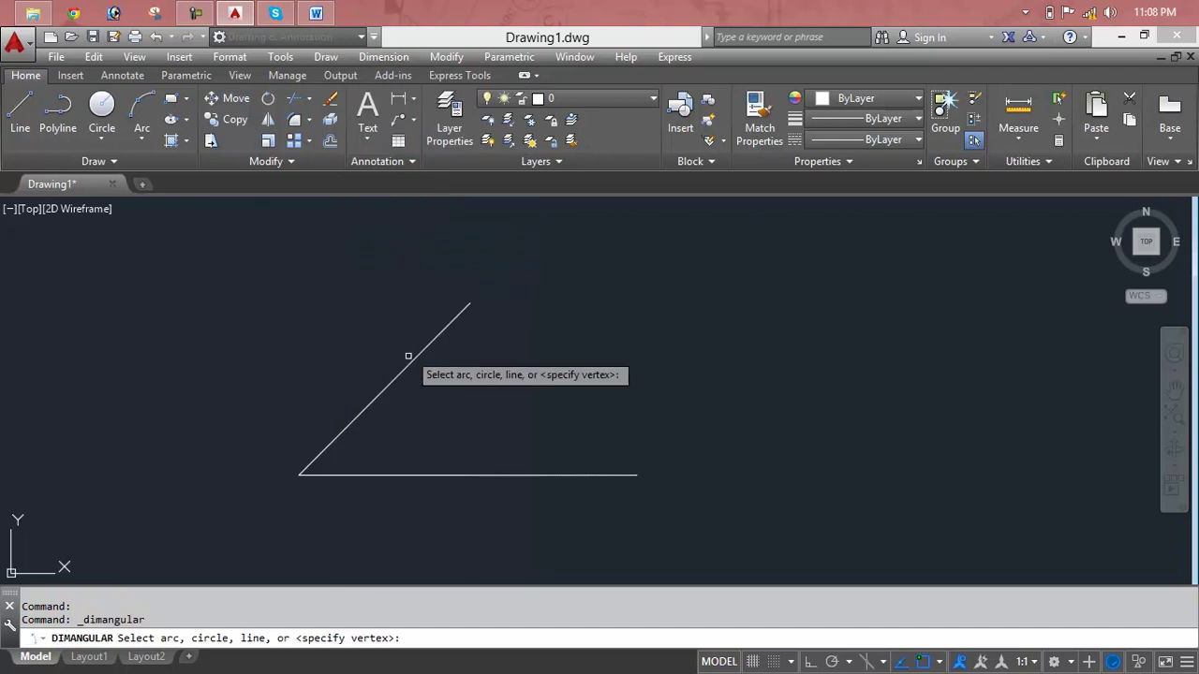
pyautogui.click(364, 407)
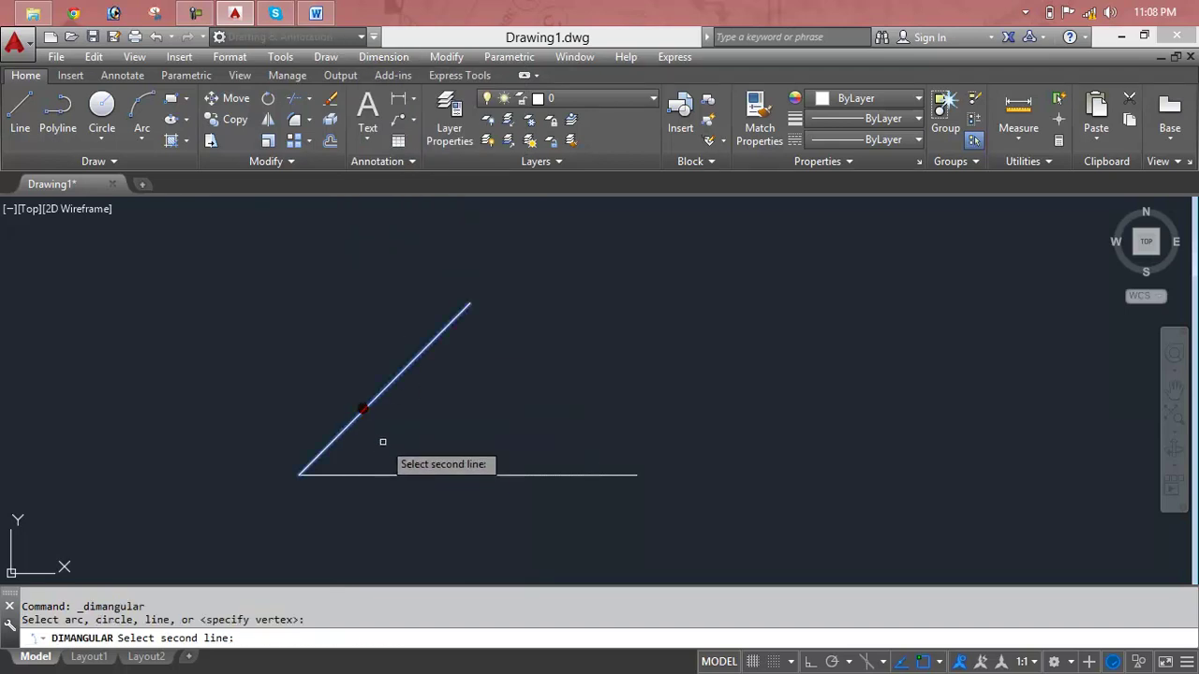
pyautogui.click(395, 474)
pyautogui.click(506, 432)
pyautogui.scroll(5, 499, 379)
pyautogui.scroll(3, 440, 421)
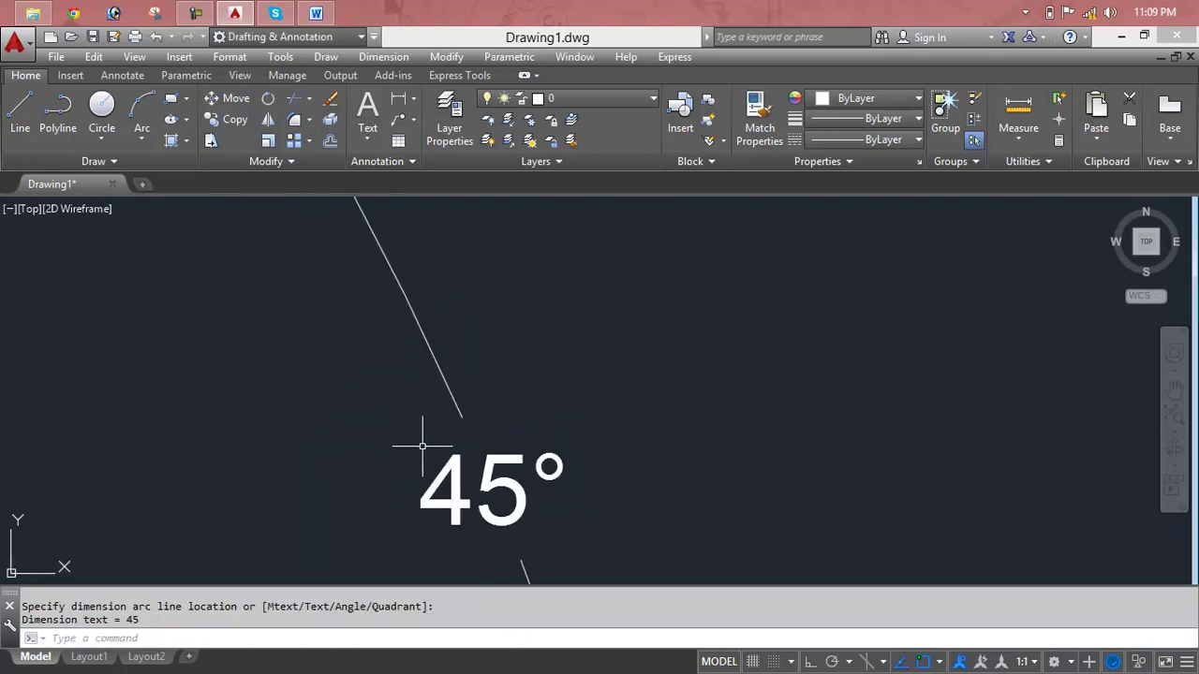
pyautogui.scroll(-3, 422, 447)
pyautogui.scroll(-3, 422, 453)
# Step: Select the 45° angular dimension and erase it
pyautogui.click(426, 449)
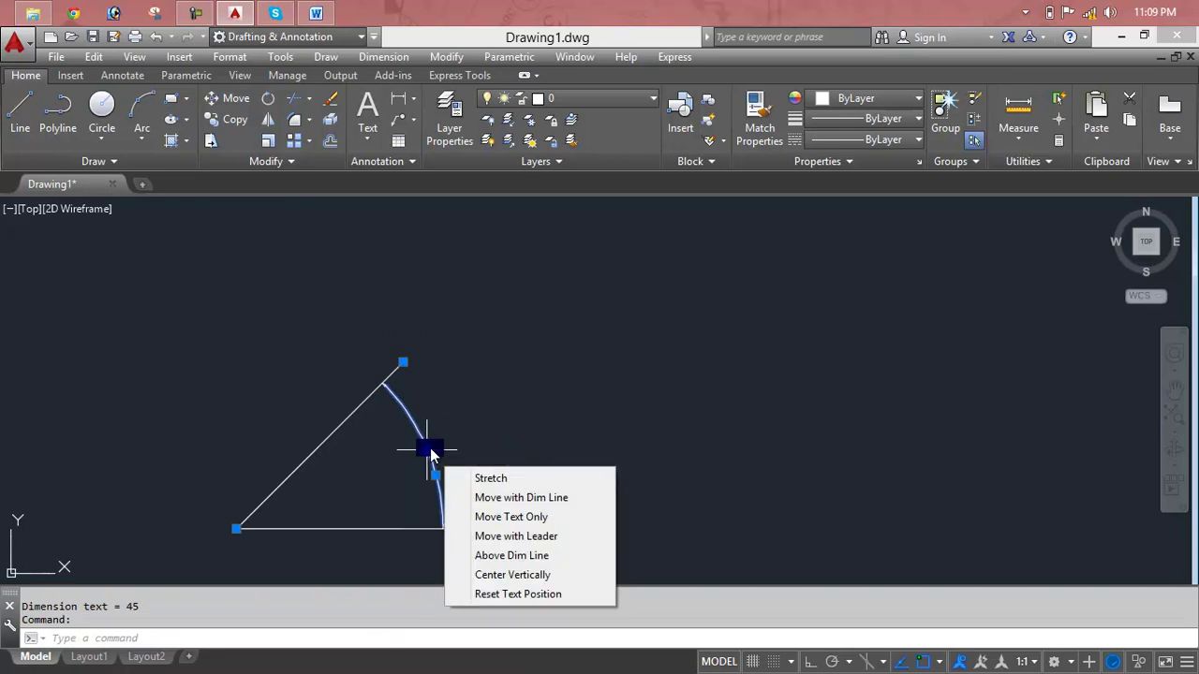
pyautogui.click(429, 451)
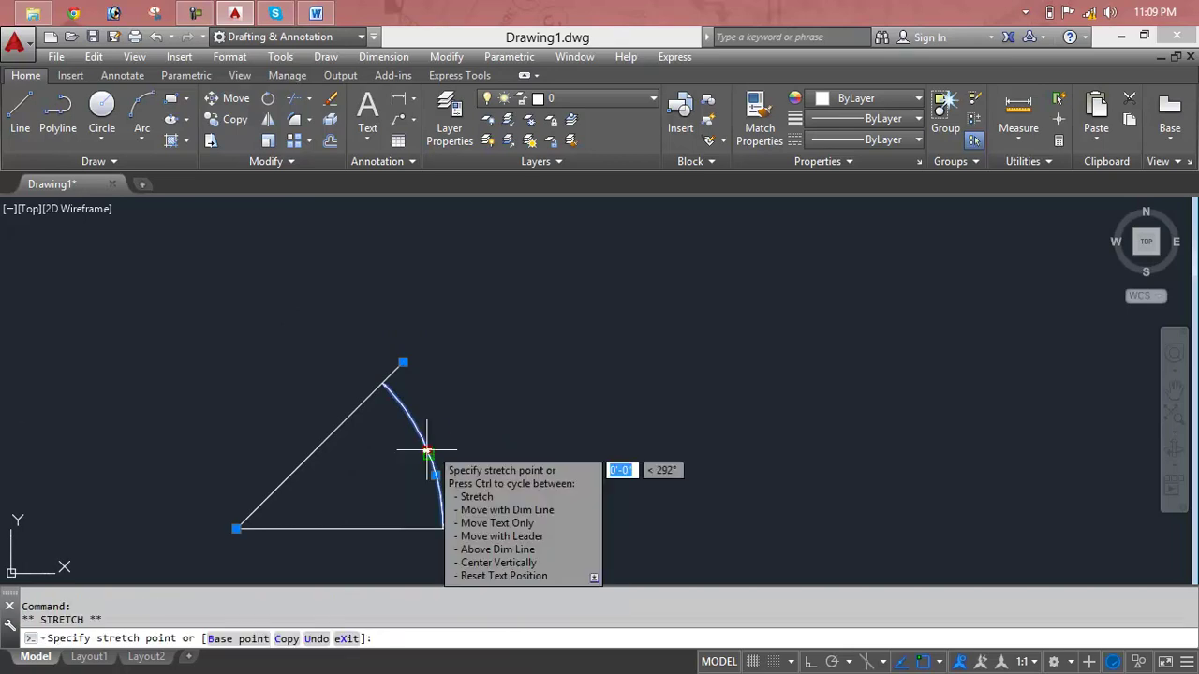
pyautogui.press('Escape')
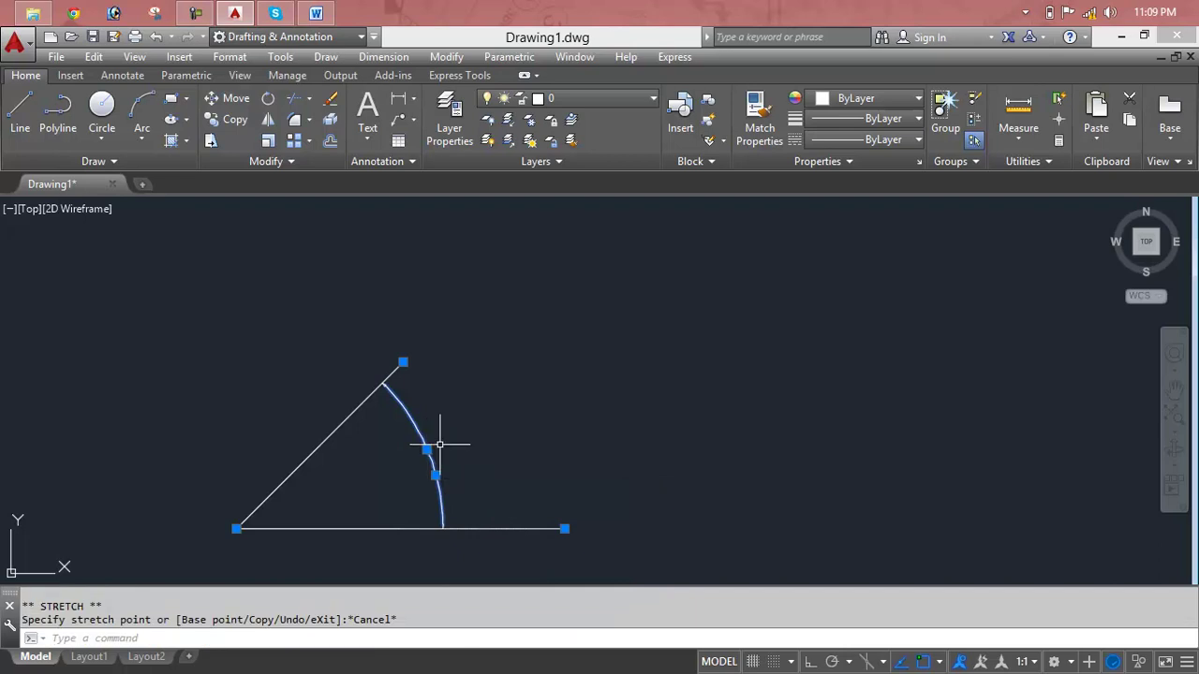
pyautogui.press('Escape')
pyautogui.click(424, 443)
pyautogui.press('Delete')
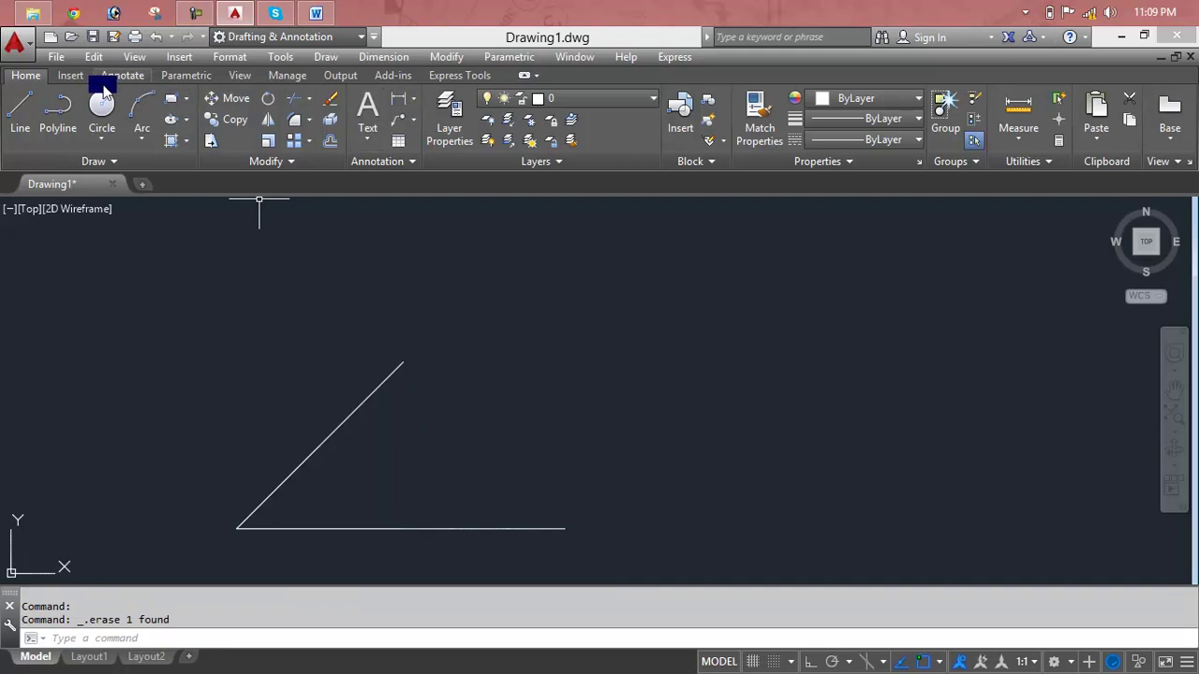
# Step: Add a parametric angular constraint ang1 between the two lines, typing 45 as its value
pyautogui.click(183, 76)
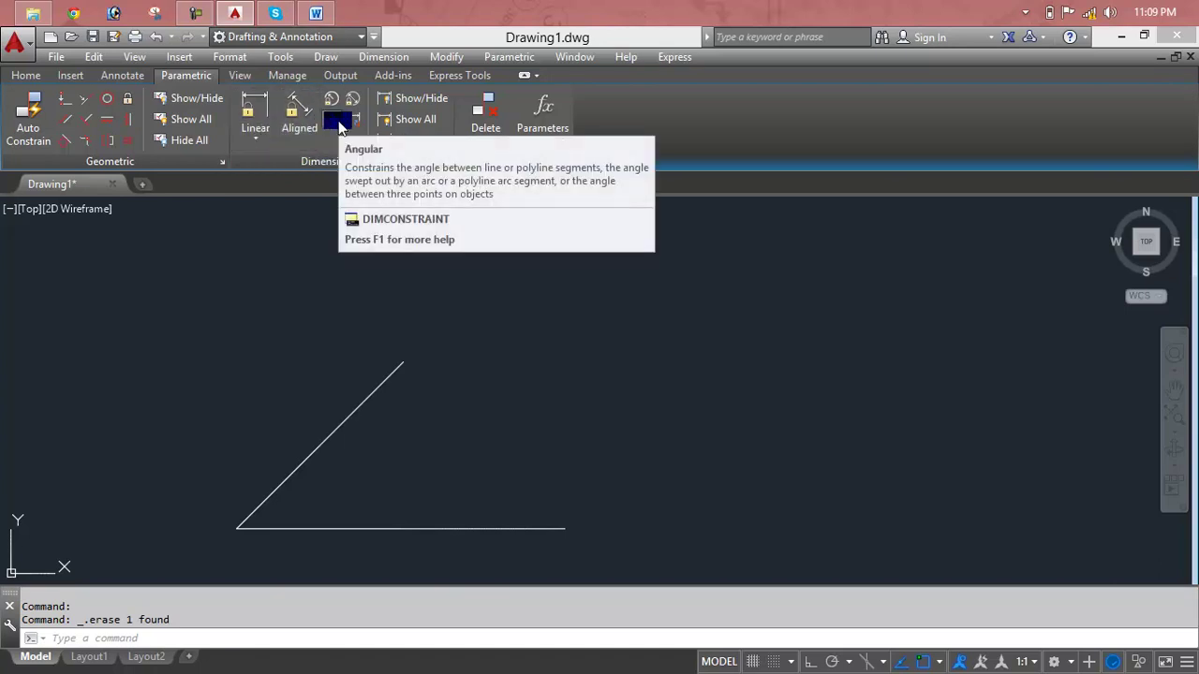
pyautogui.click(339, 125)
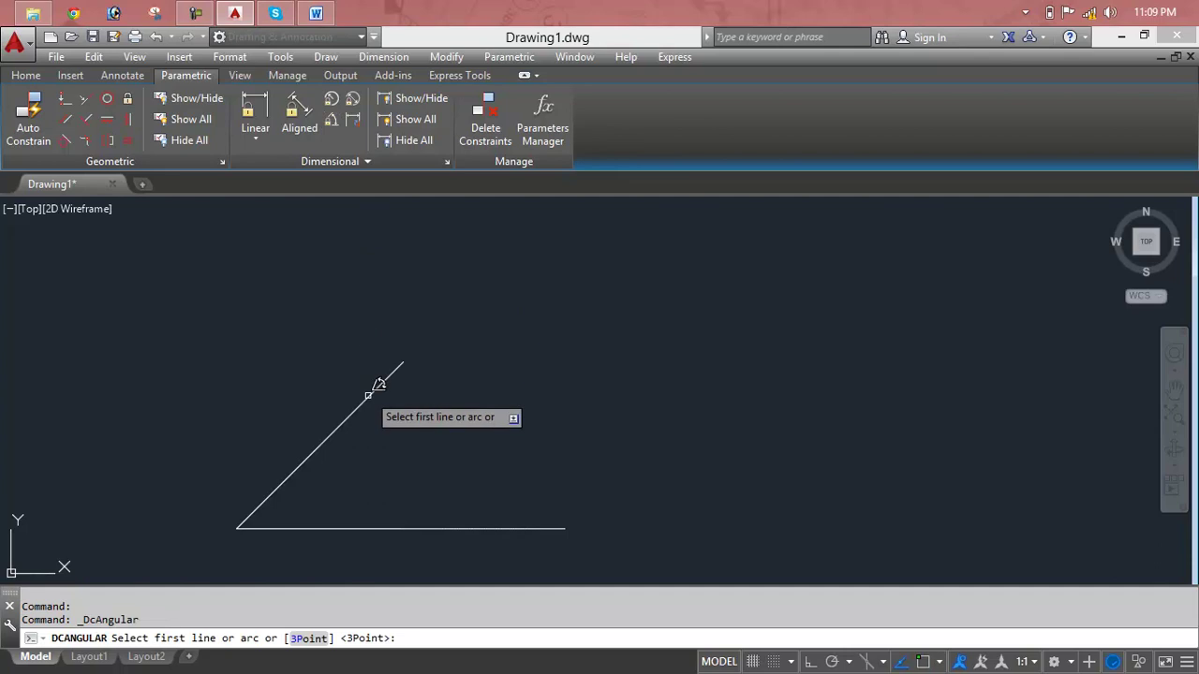
pyautogui.click(329, 430)
pyautogui.click(371, 534)
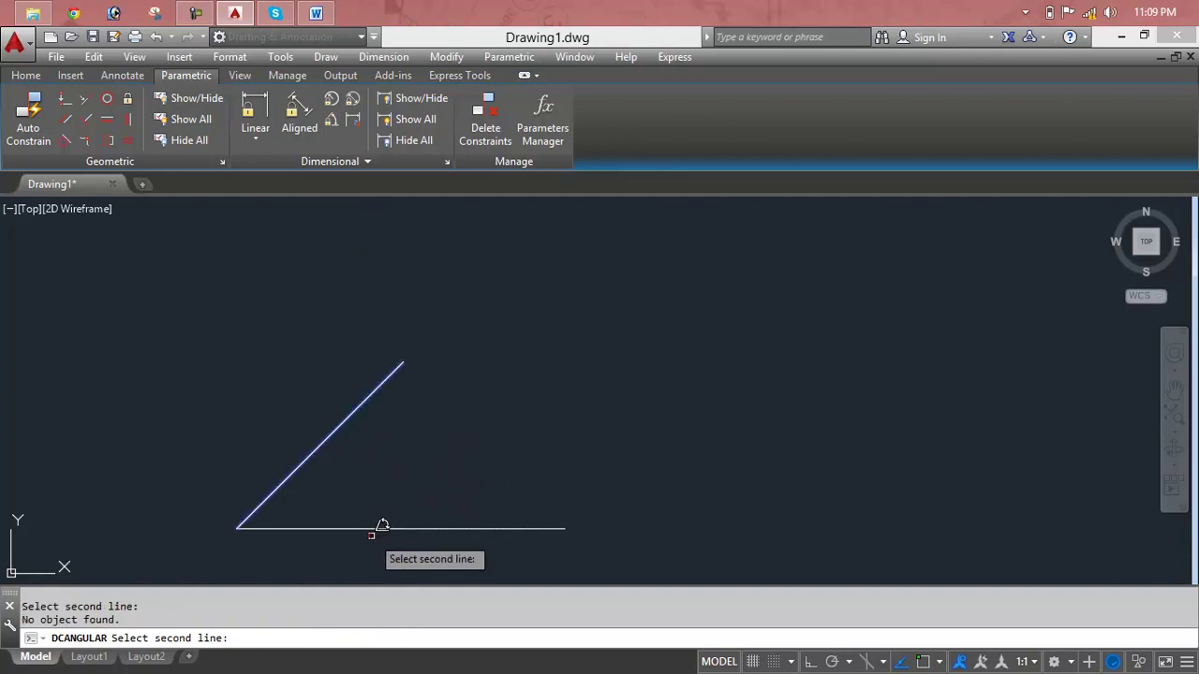
pyautogui.click(376, 529)
pyautogui.click(440, 476)
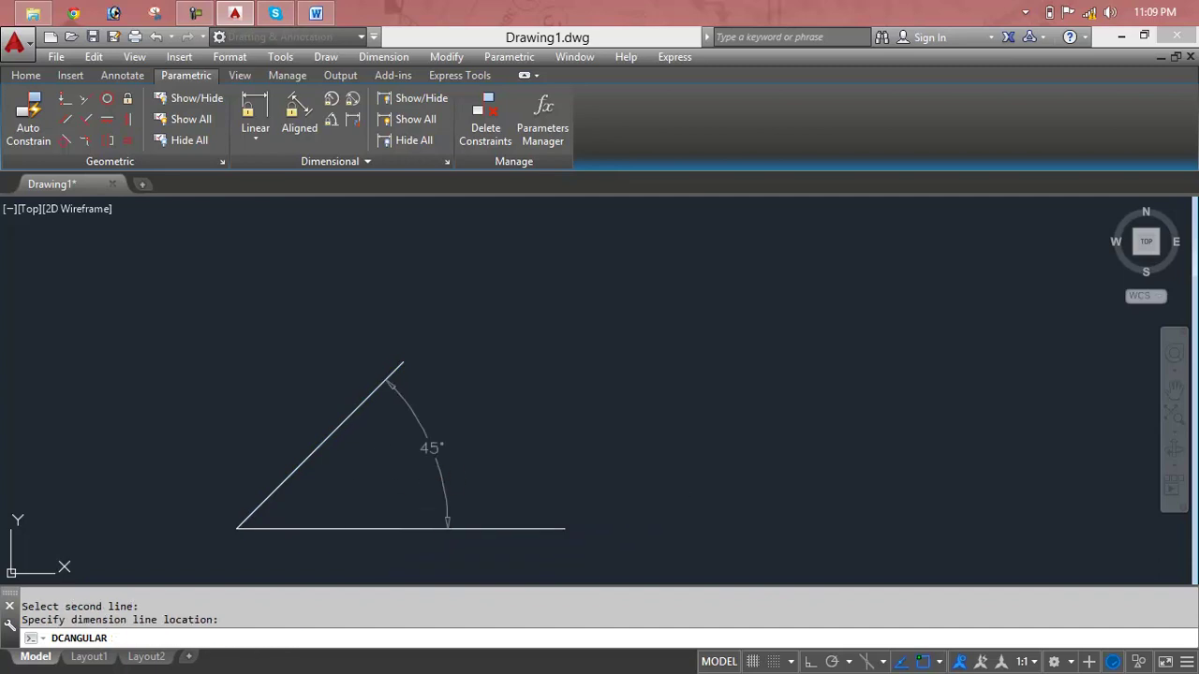
pyautogui.click(461, 535)
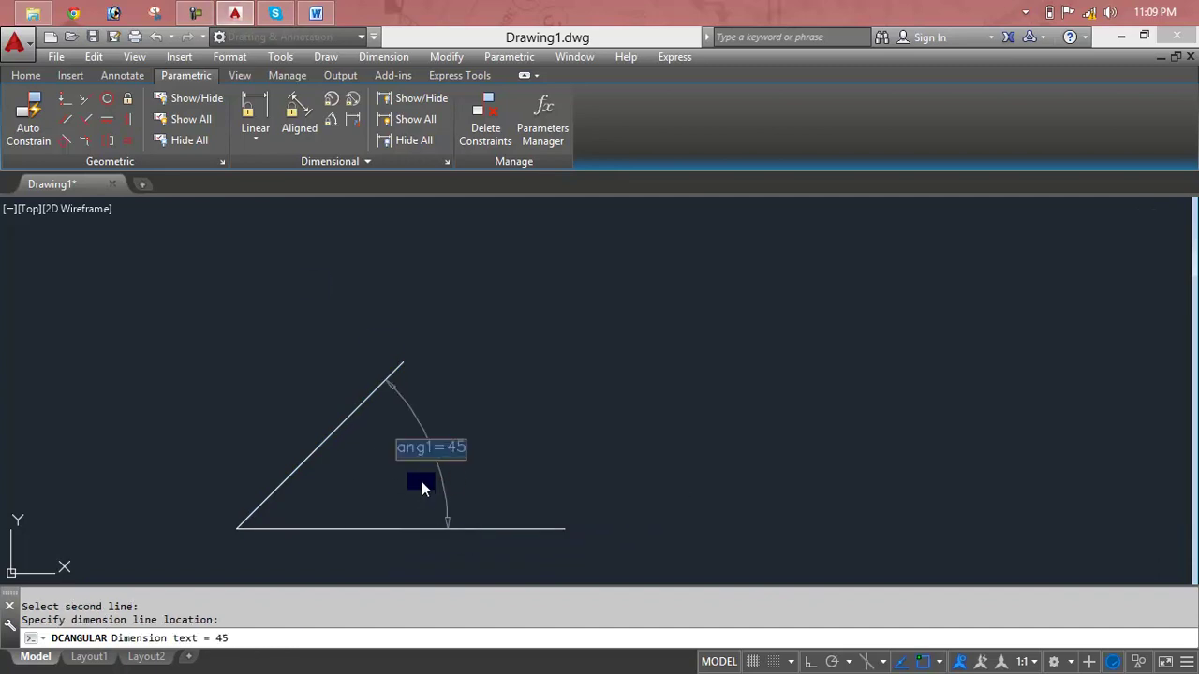
pyautogui.doubleClick(459, 454)
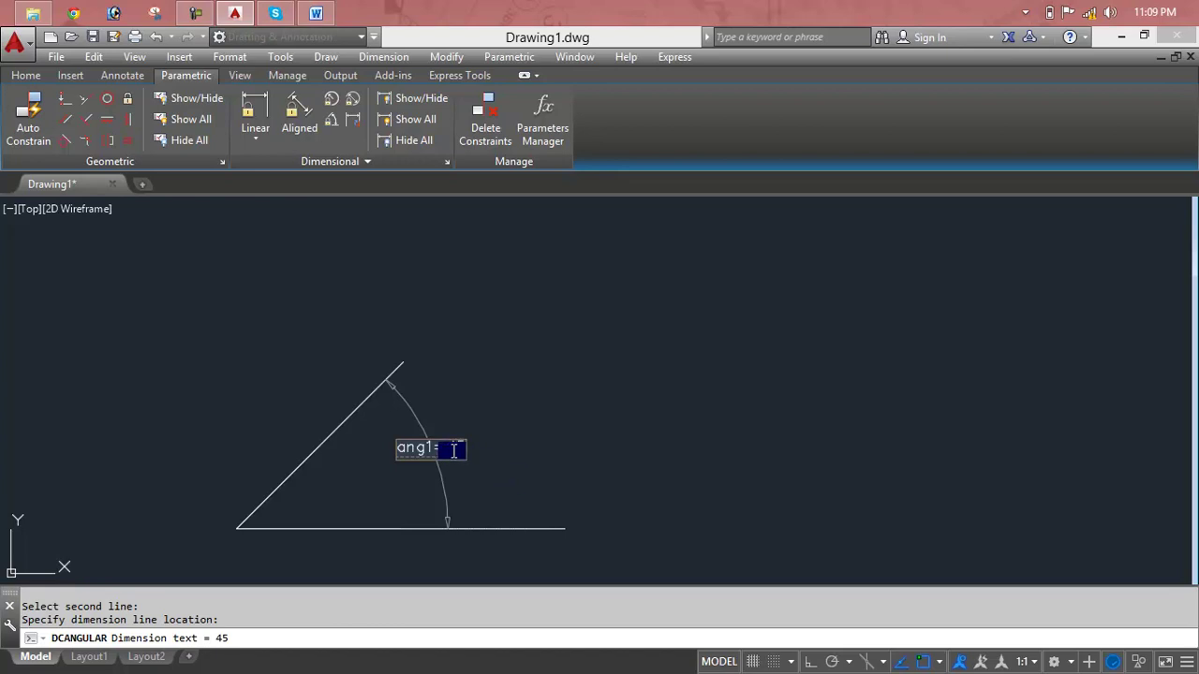
pyautogui.click(446, 447)
pyautogui.write('45')
pyautogui.press('Return')
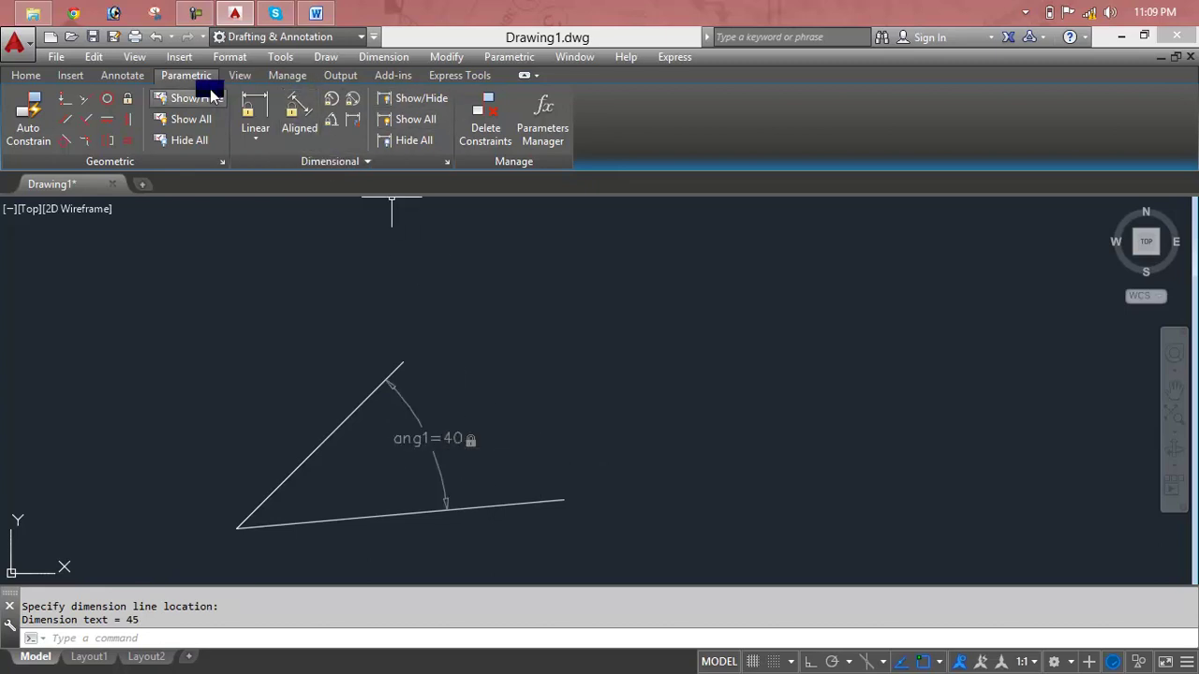
# Step: Switch to the Annotate tab and expand the Dimensions panel's extra tools
pyautogui.click(145, 74)
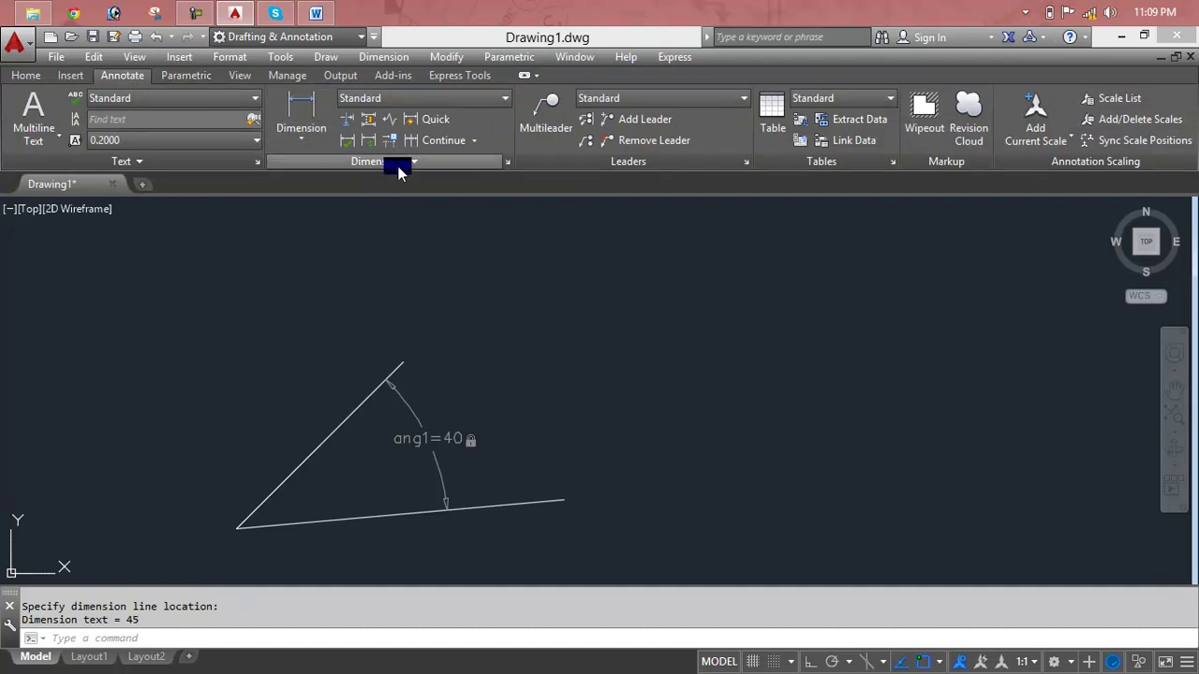
pyautogui.click(192, 80)
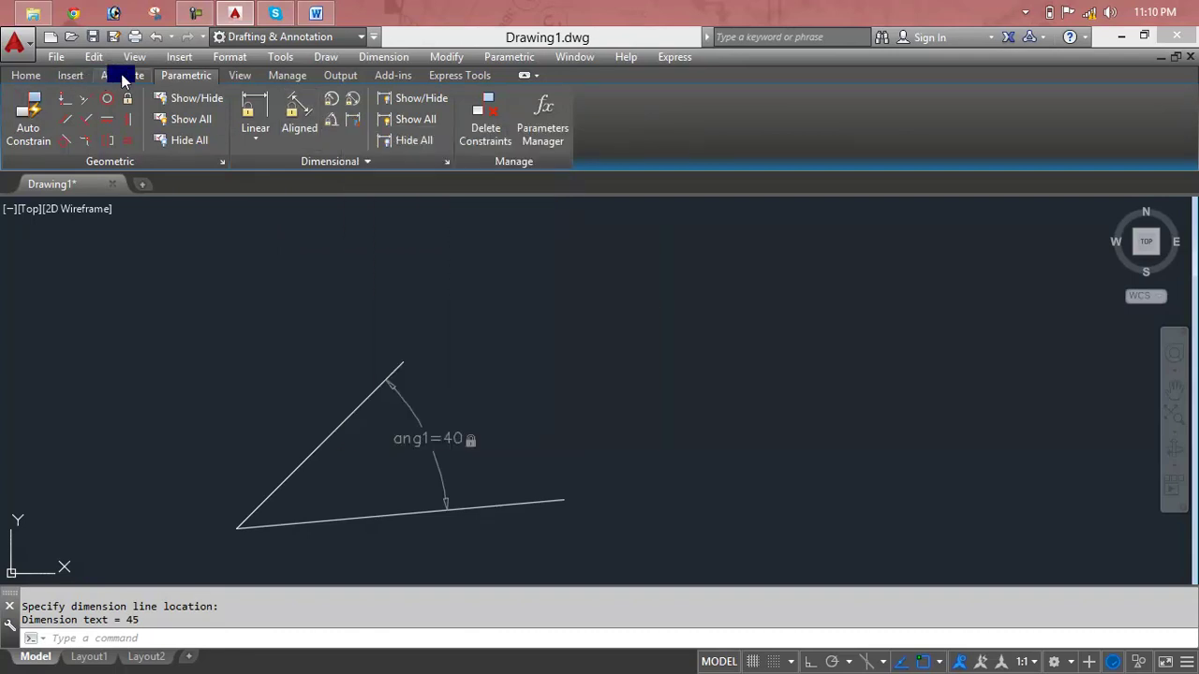
pyautogui.click(119, 75)
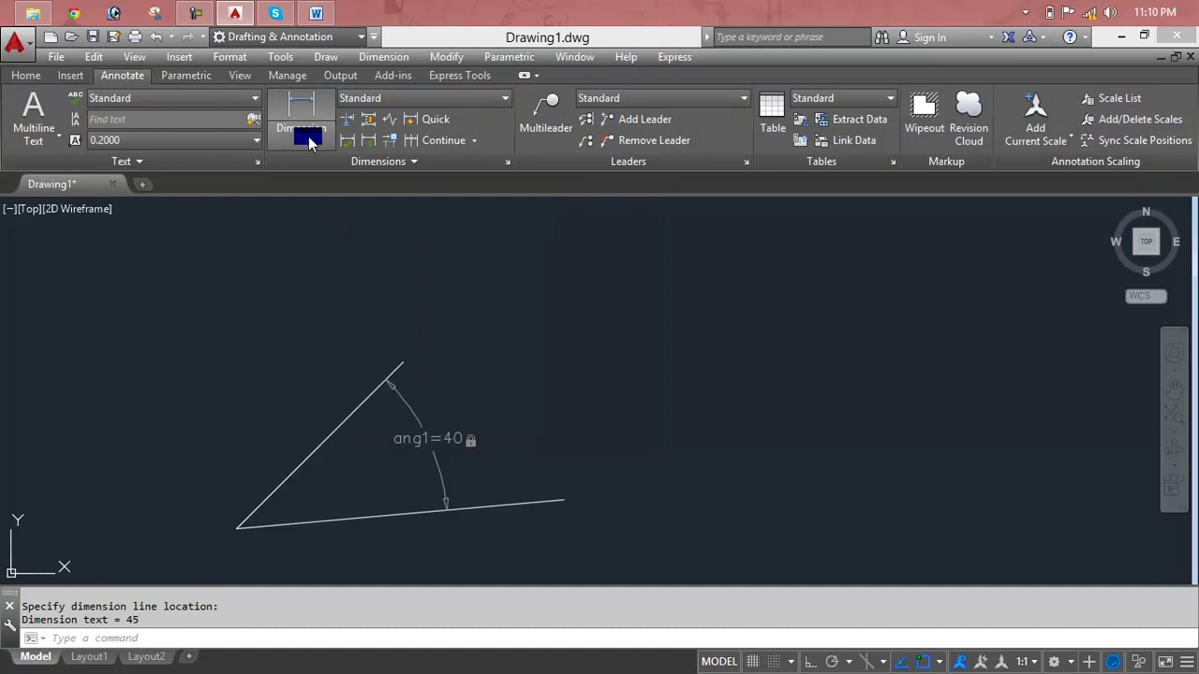
pyautogui.click(389, 165)
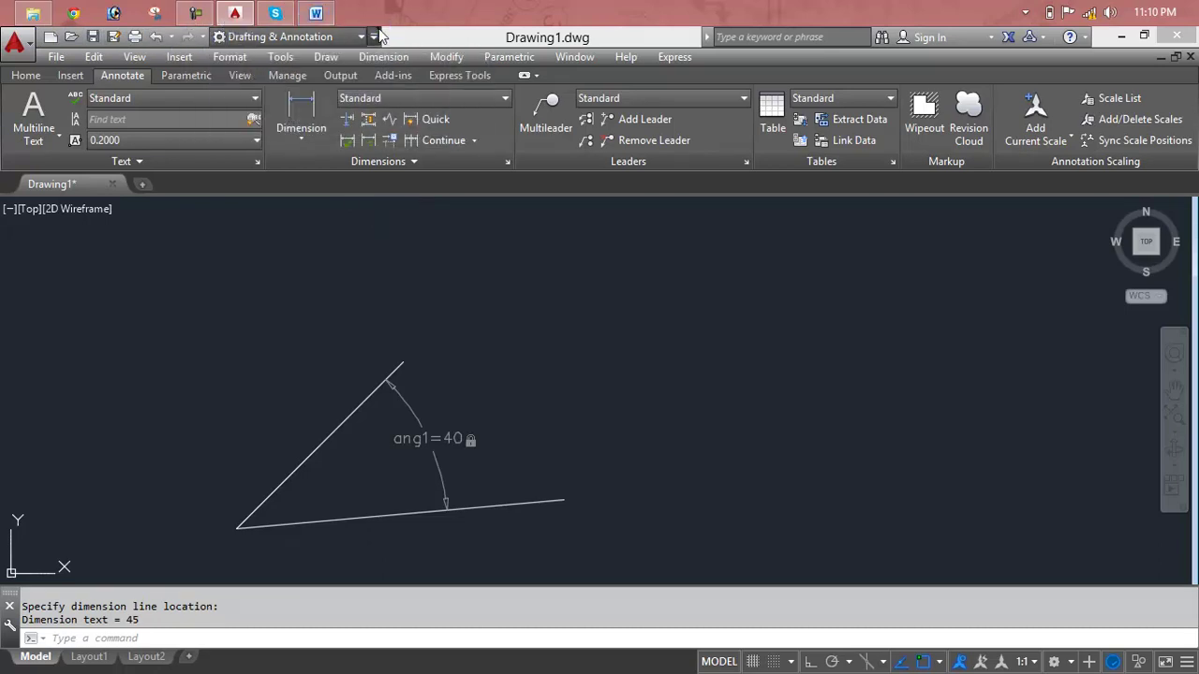
# Step: Search 'angular' in the CUI dialog and drag Dimension, Angular onto the Quick Access Toolbar
pyautogui.click(374, 37)
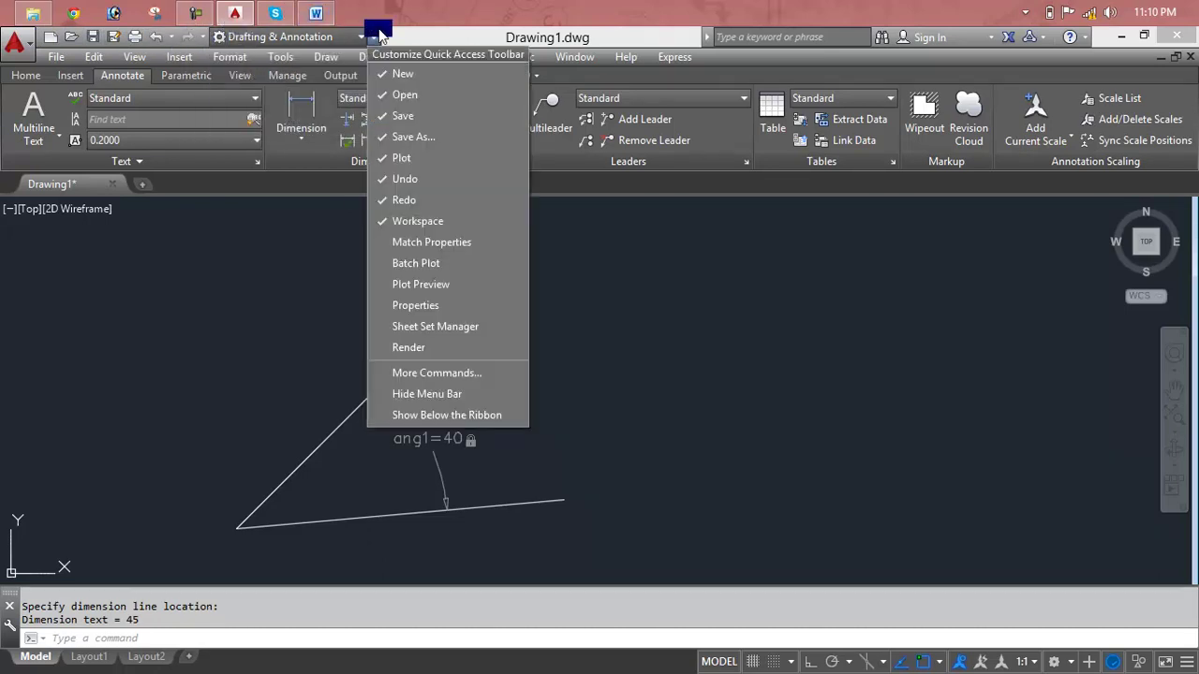
pyautogui.click(434, 373)
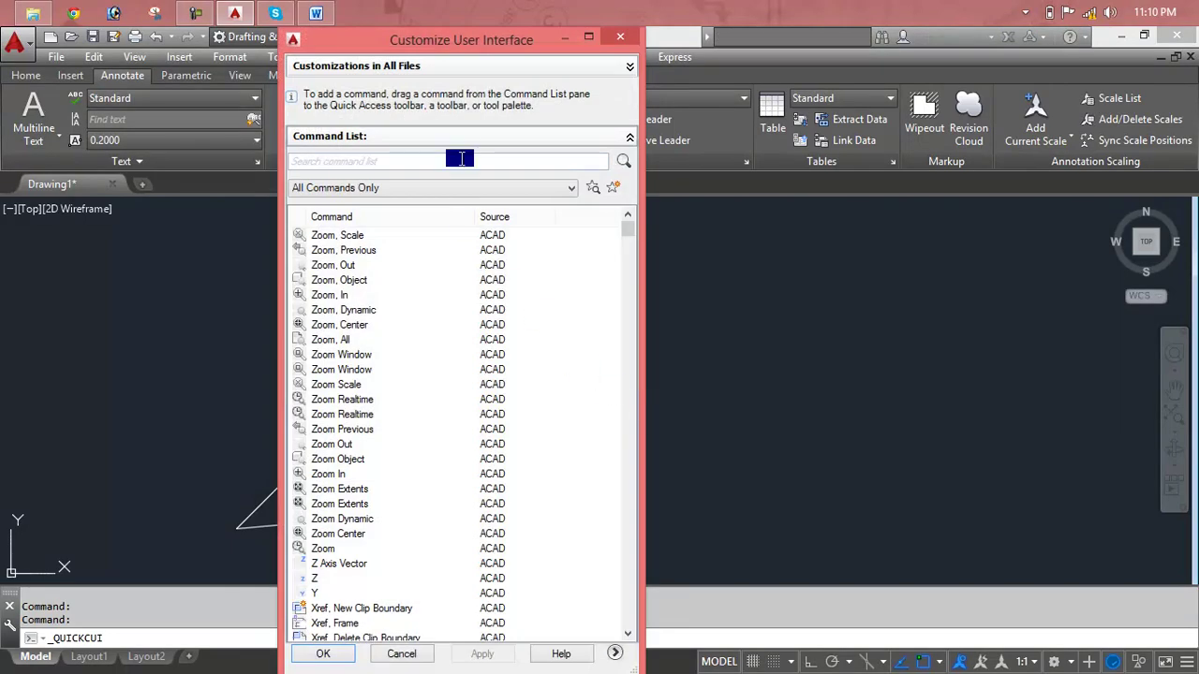
pyautogui.click(454, 160)
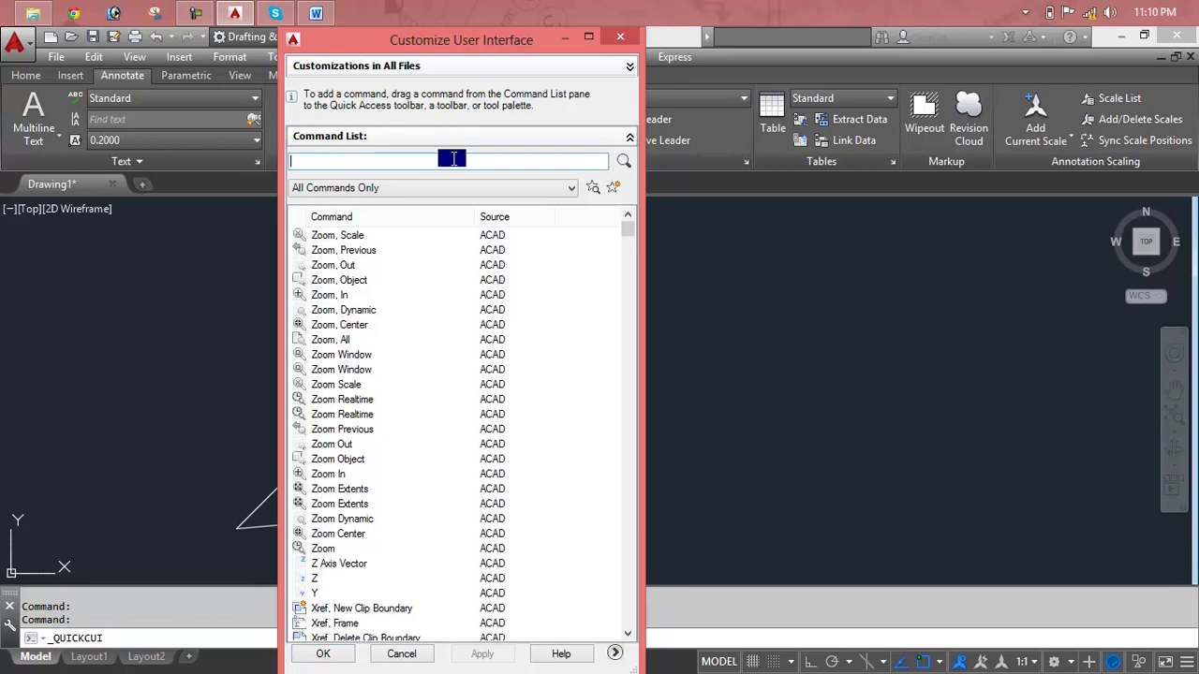
pyautogui.write('angular')
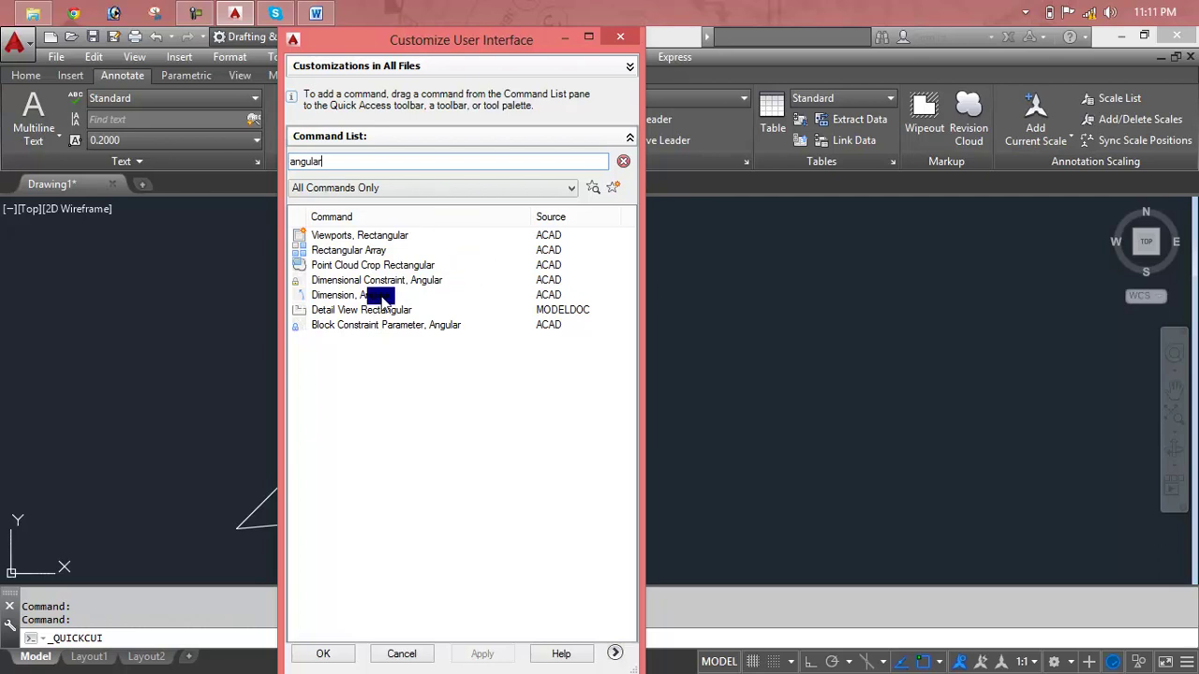
pyautogui.moveTo(382, 298)
pyautogui.mouseDown()
pyautogui.moveTo(187, 45)
pyautogui.moveTo(173, 44)
pyautogui.mouseUp()
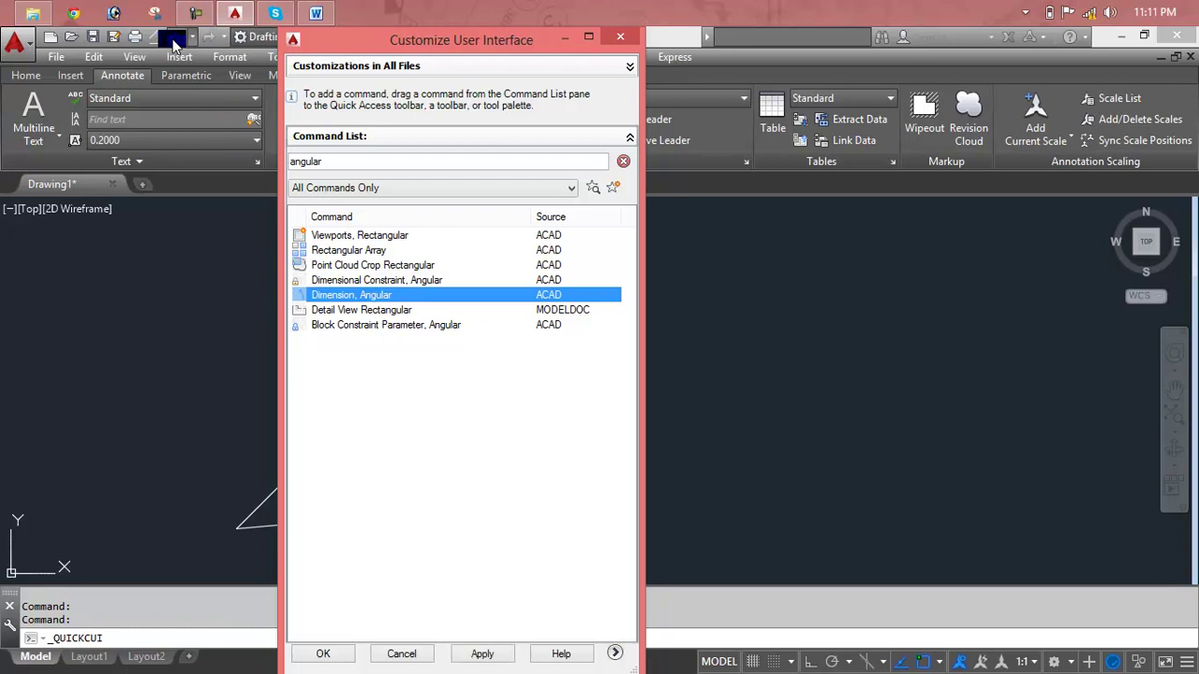
pyautogui.click(619, 36)
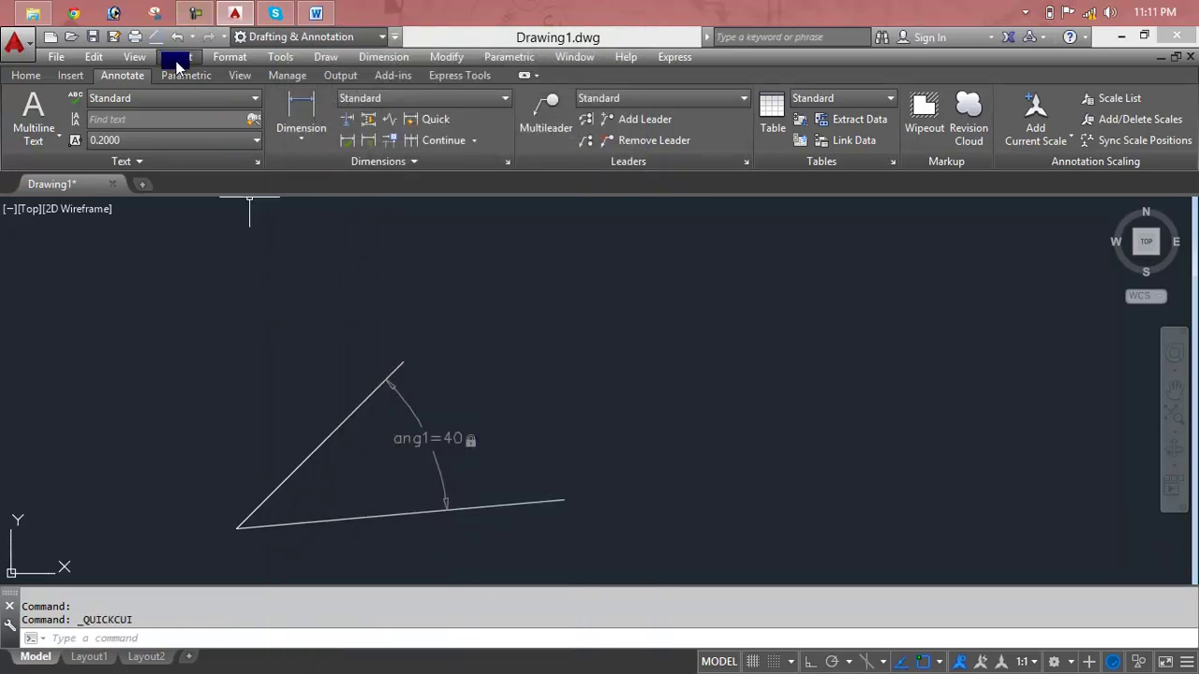
# Step: Delete the ang1 constraint and place a 40° angular dimension between the two lines
pyautogui.click(418, 421)
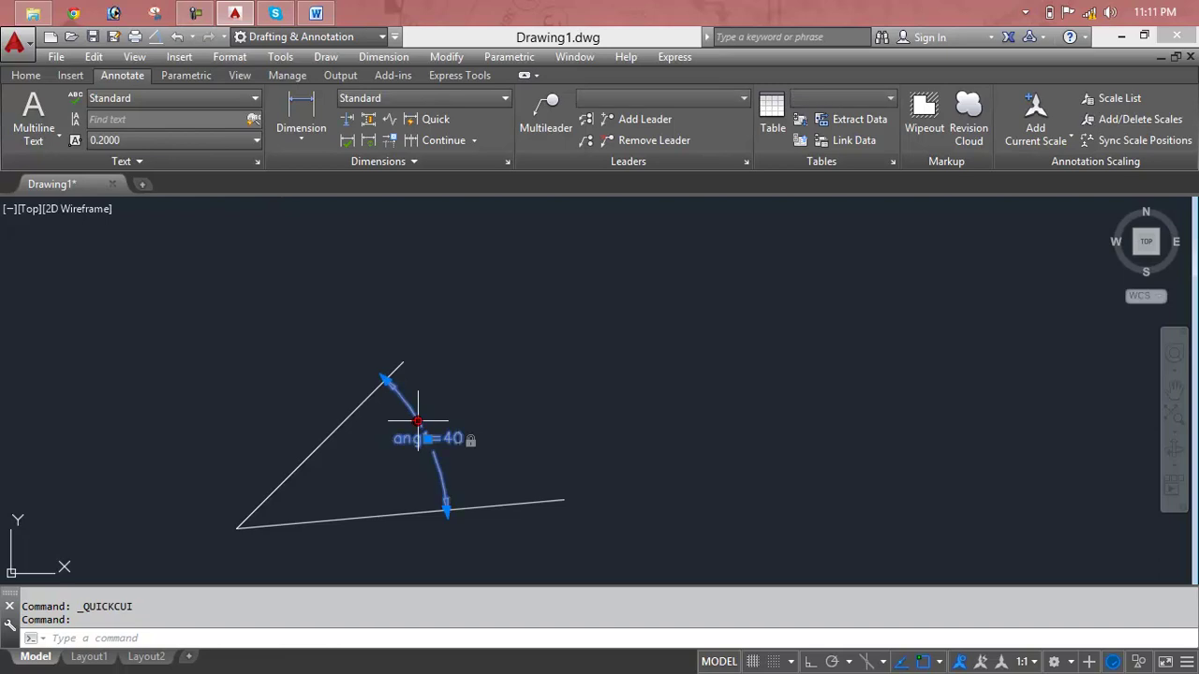
pyautogui.press('Delete')
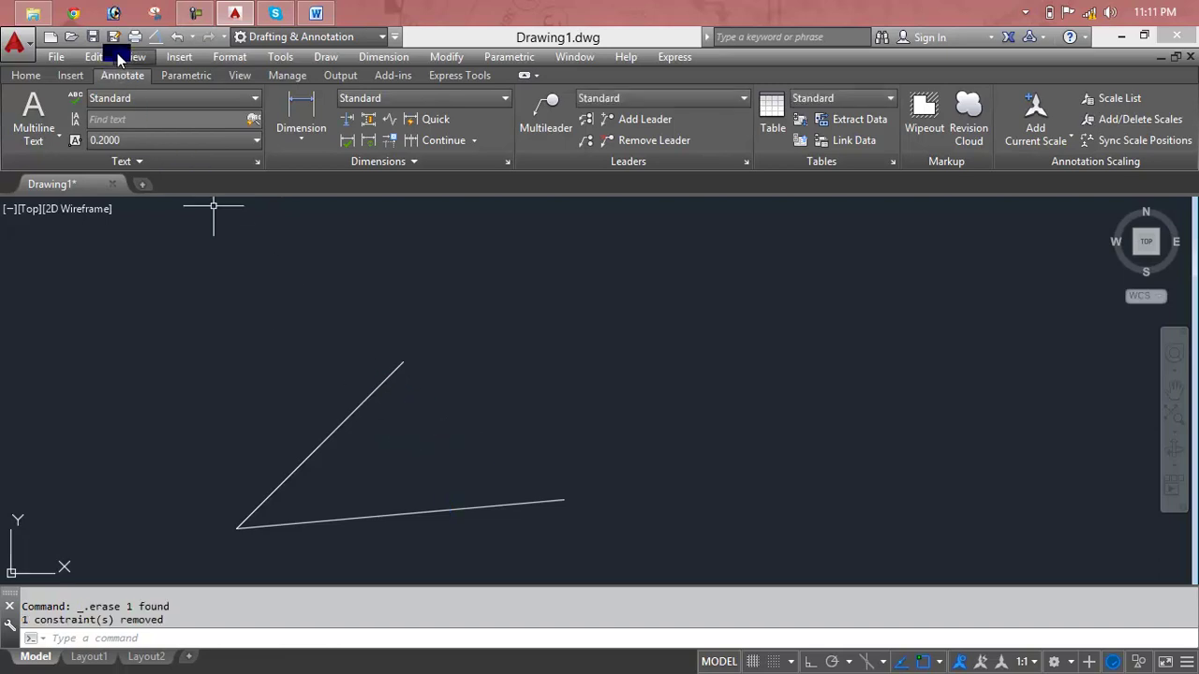
pyautogui.click(157, 37)
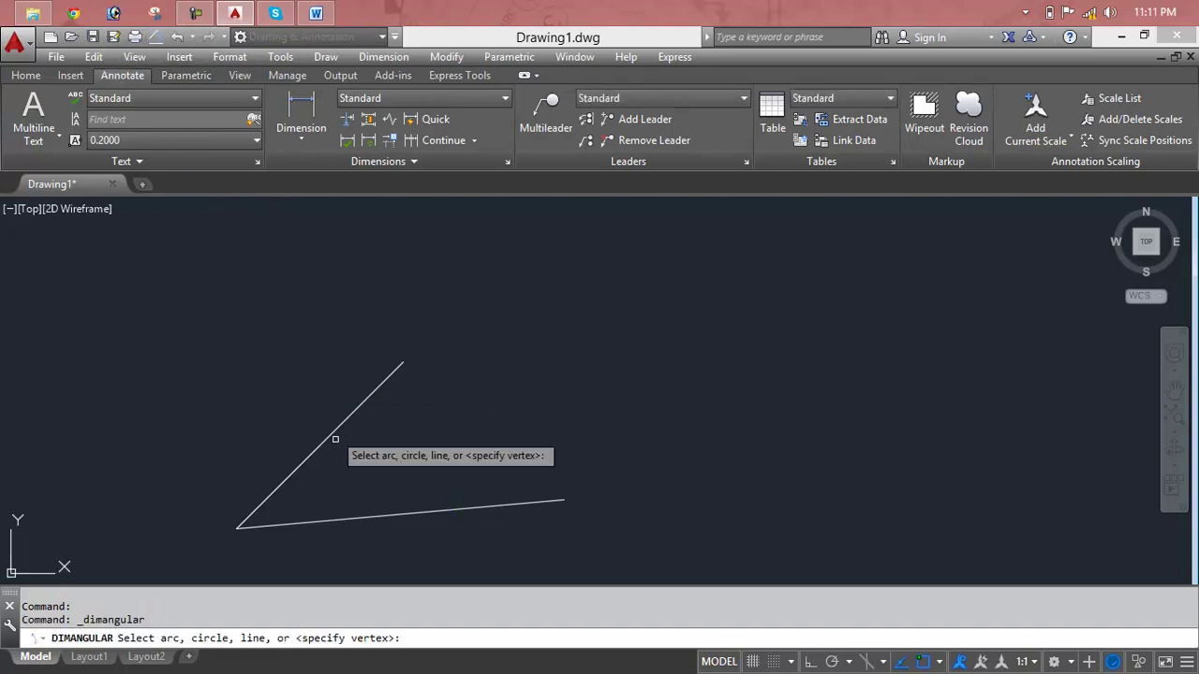
pyautogui.click(335, 433)
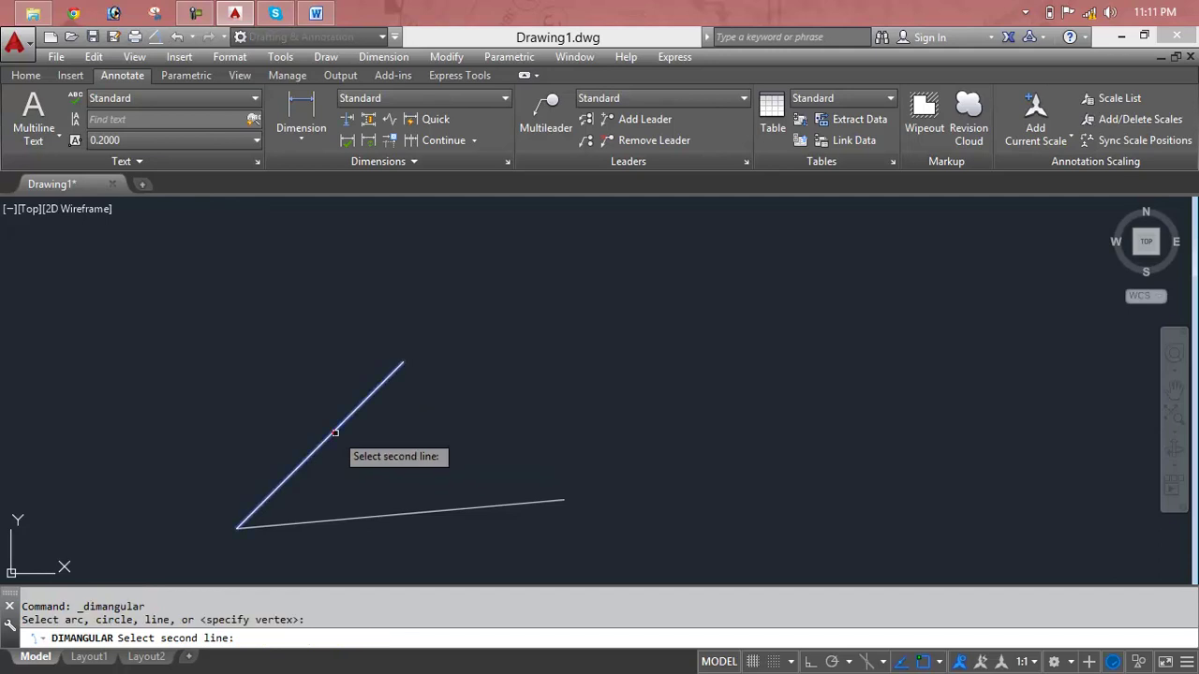
pyautogui.click(374, 514)
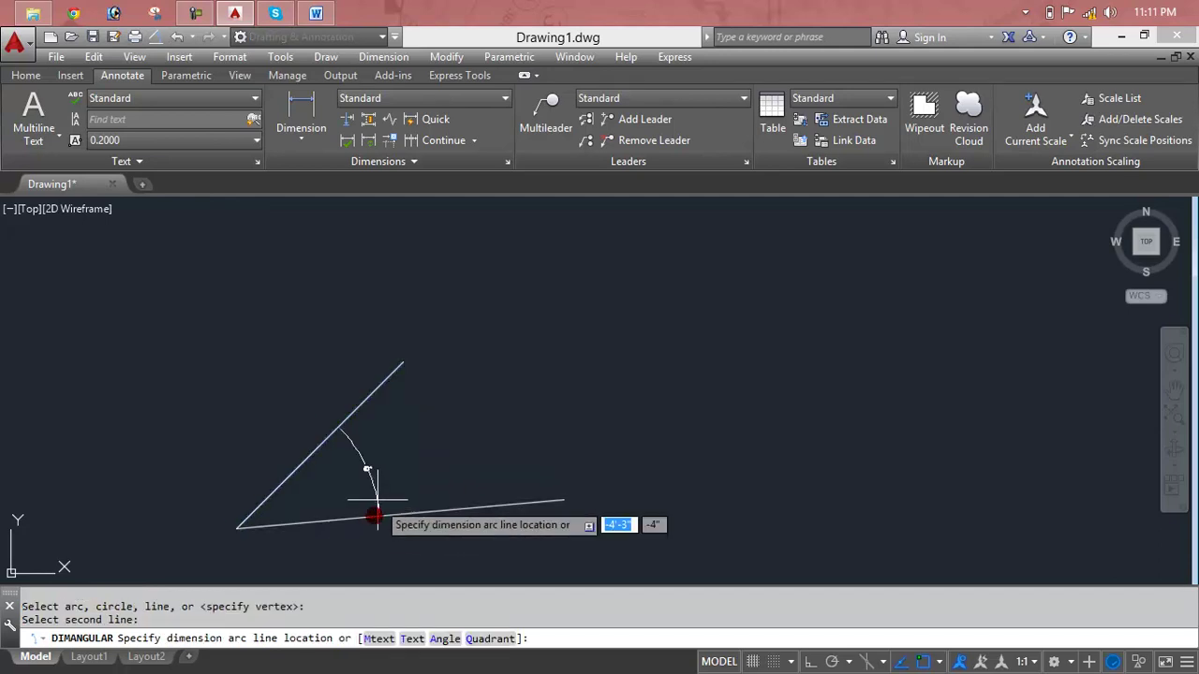
pyautogui.click(437, 438)
# Step: Select the 40° angular dimension and erase it
pyautogui.scroll(5, 438, 439)
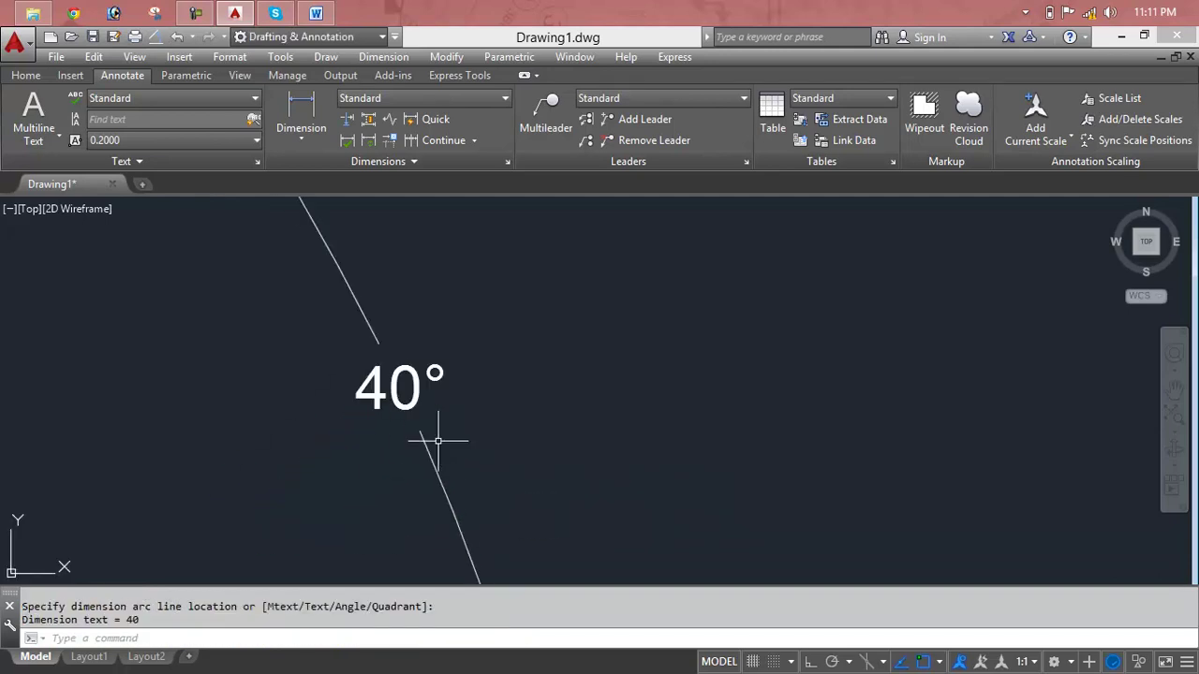
pyautogui.scroll(-3, 437, 439)
pyautogui.scroll(-2, 437, 439)
pyautogui.click(437, 440)
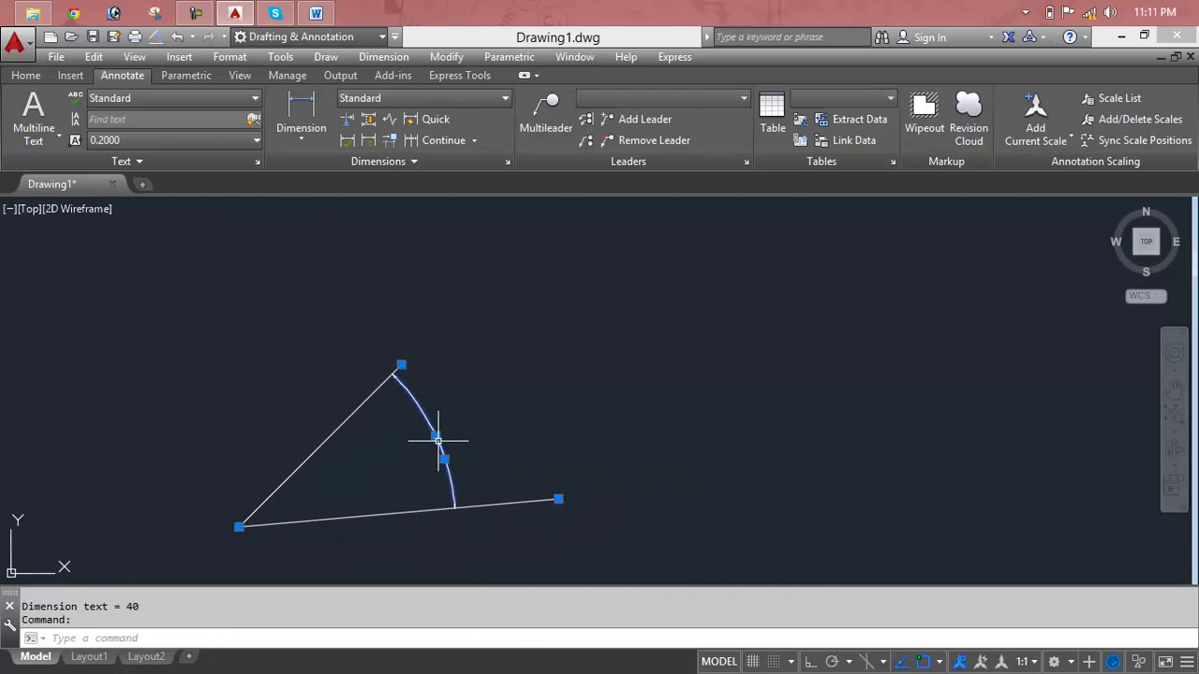
pyautogui.press('Delete')
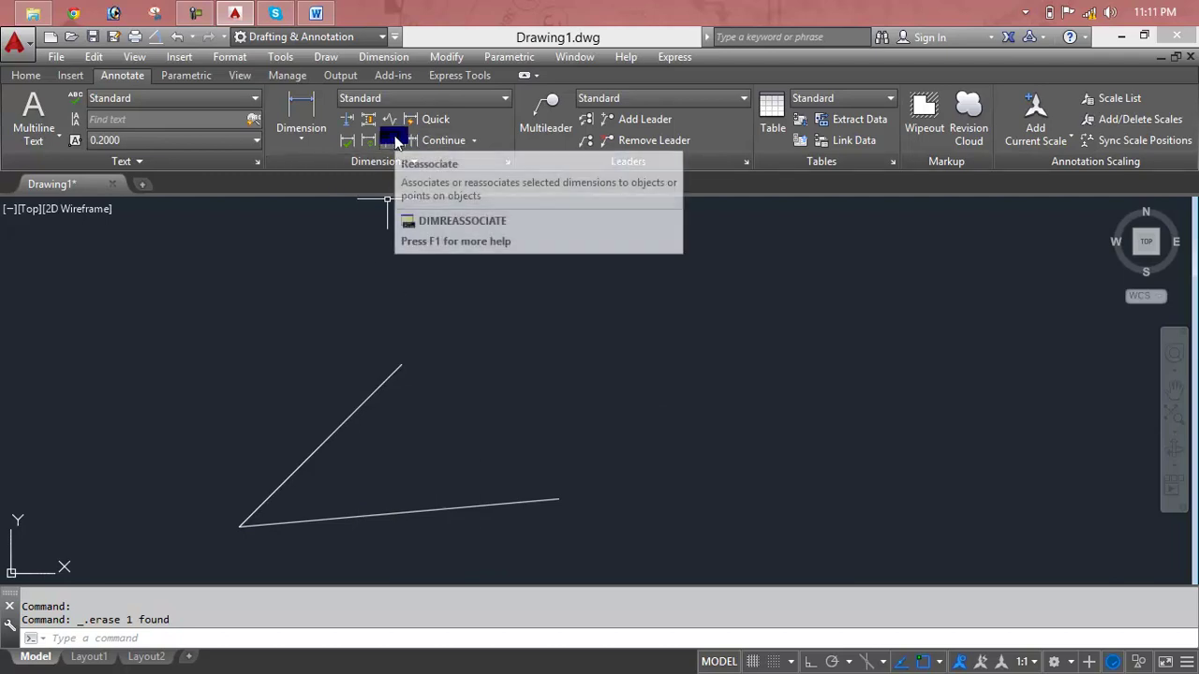
# Step: Place an aligned dimension of 10.0000 parallel to the 45° line and zoom to check it
pyautogui.click(287, 139)
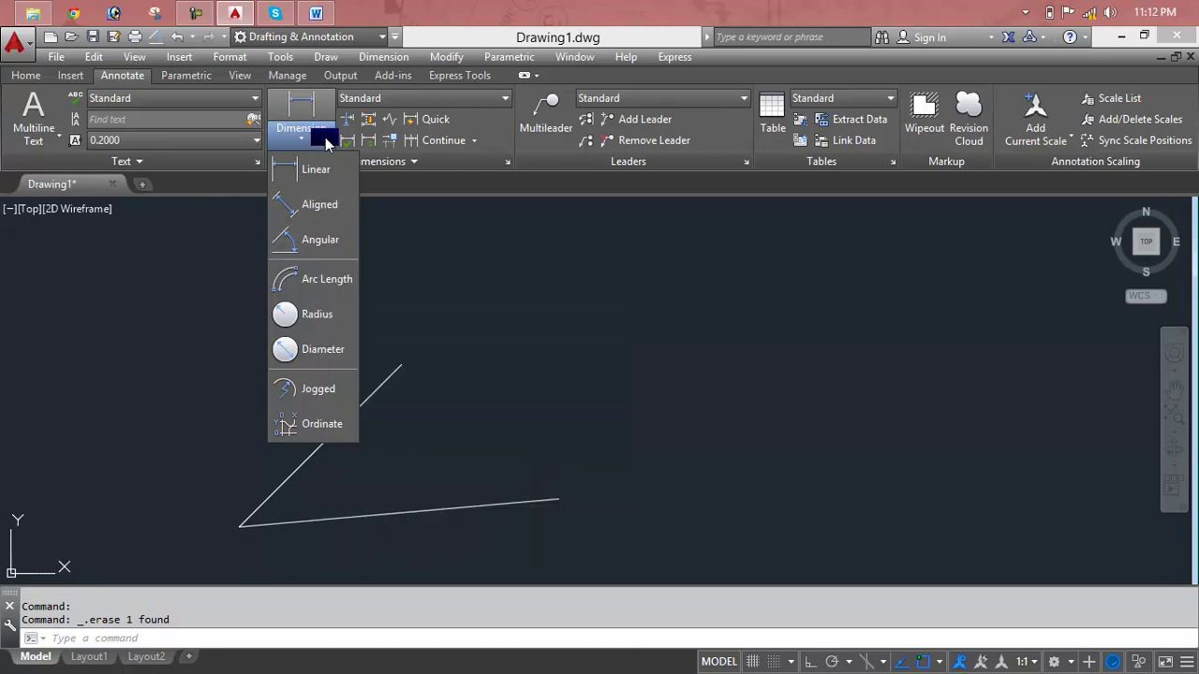
pyautogui.click(318, 206)
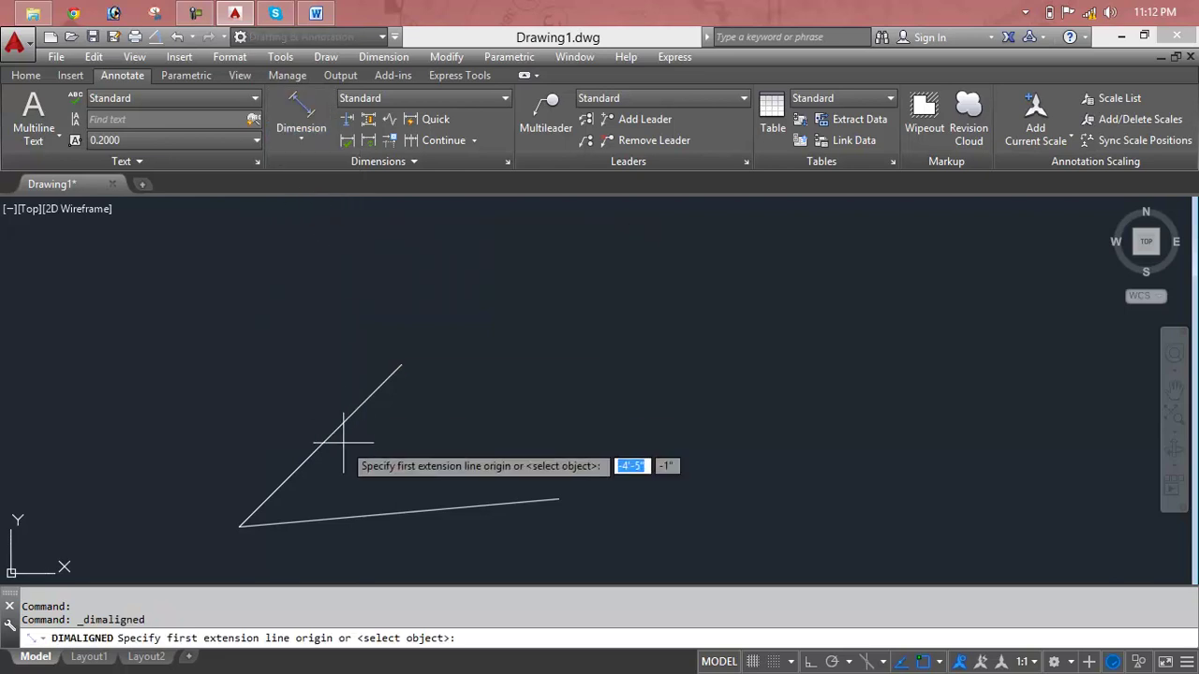
pyautogui.press('Return')
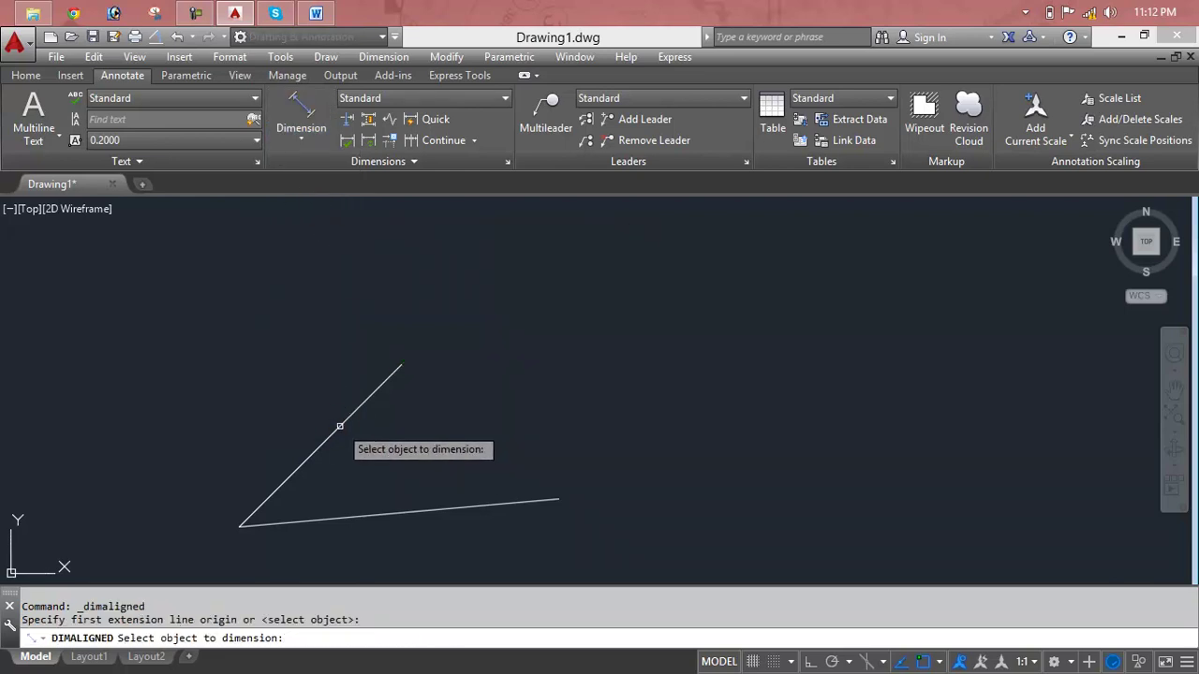
pyautogui.click(340, 428)
pyautogui.click(316, 372)
pyautogui.scroll(8, 291, 393)
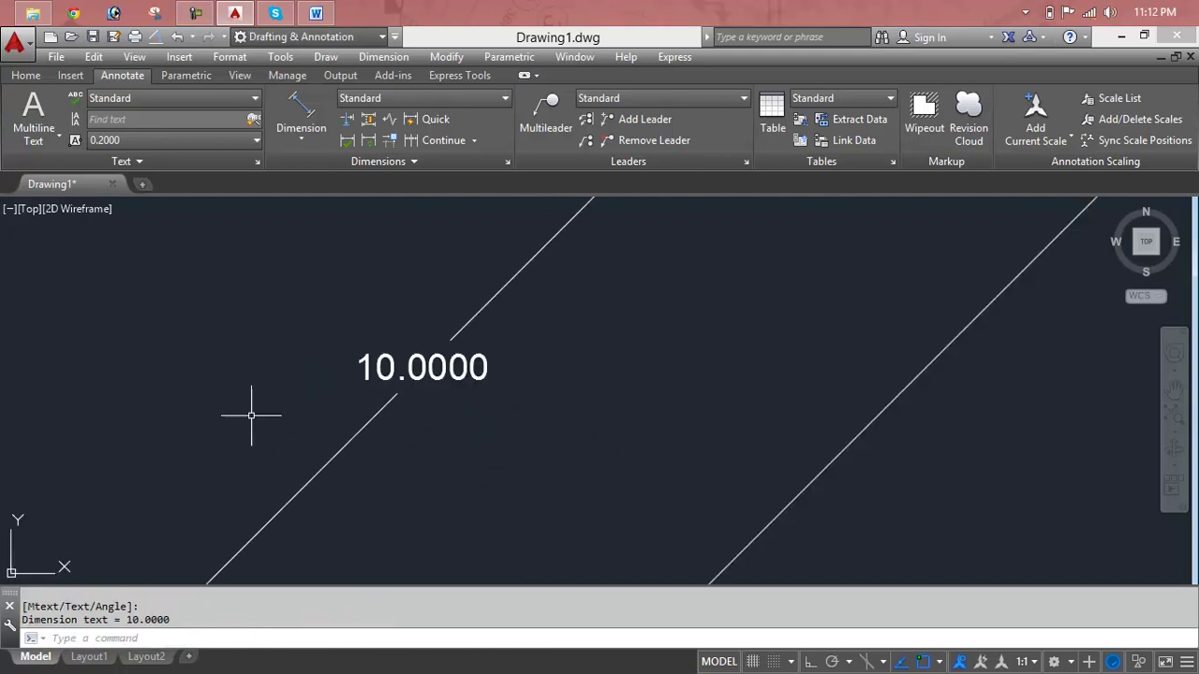
pyautogui.scroll(4, 445, 373)
pyautogui.scroll(-3, 445, 373)
pyautogui.scroll(-5, 440, 380)
pyautogui.scroll(-3, 441, 366)
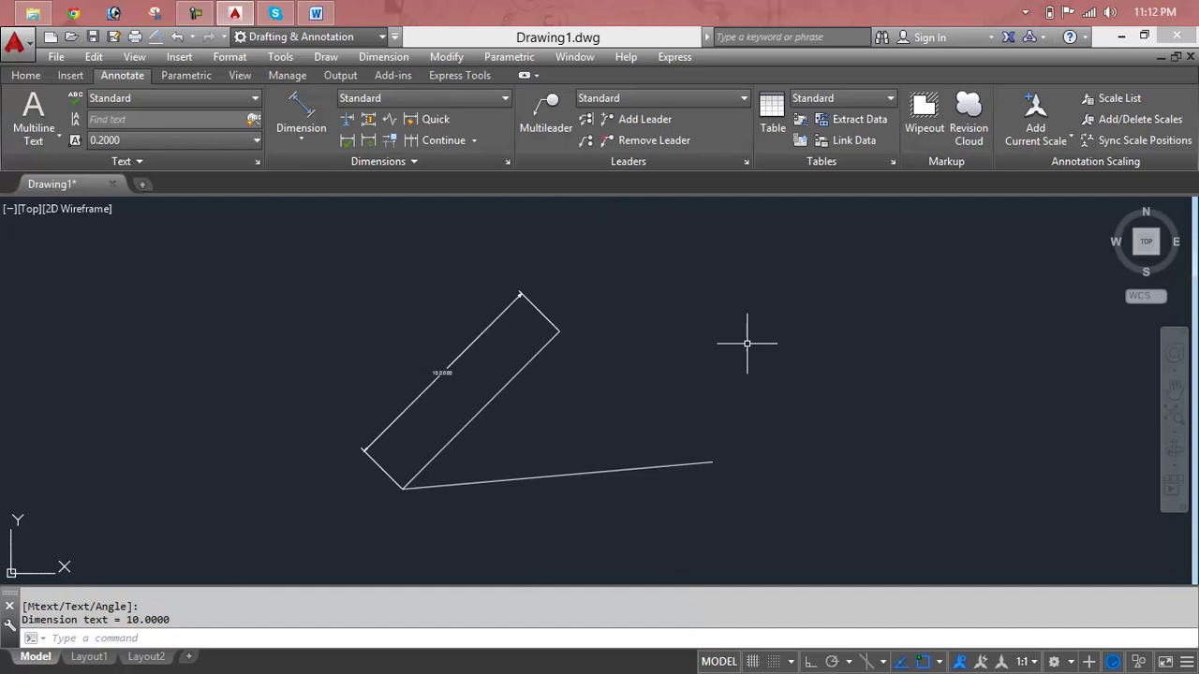
# Step: Set the Standard dimension style to Engineering units with 0'-0" precision and make it current
pyautogui.write('D')
pyautogui.press('Return')
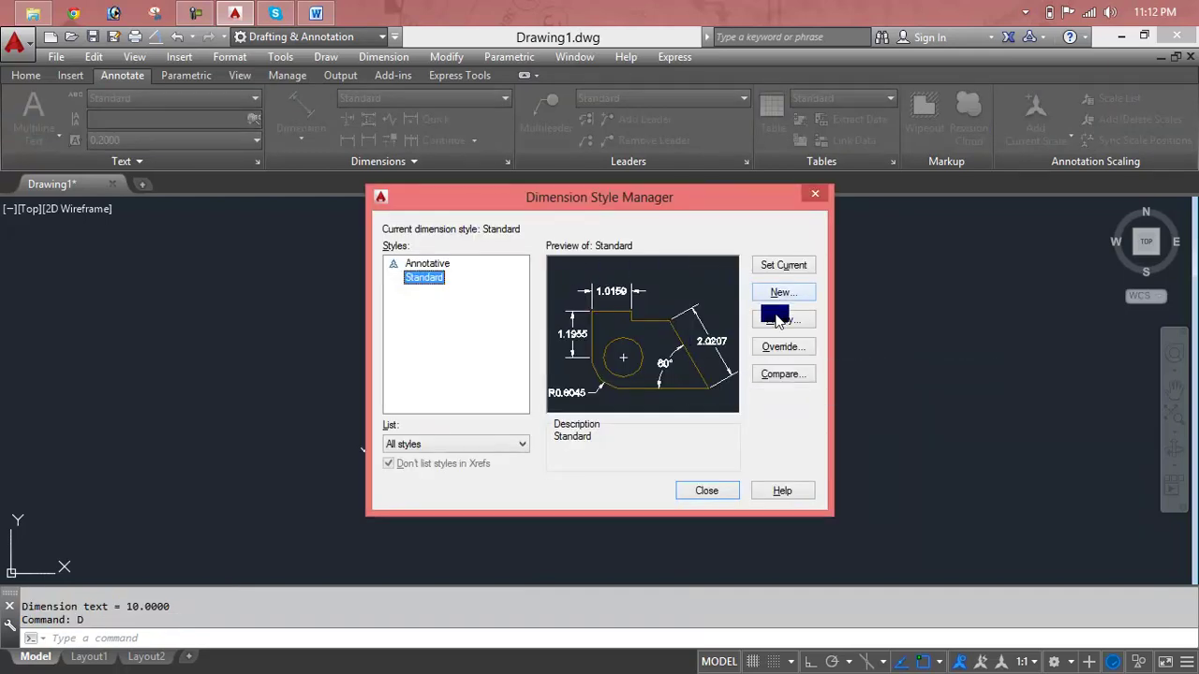
pyautogui.click(776, 321)
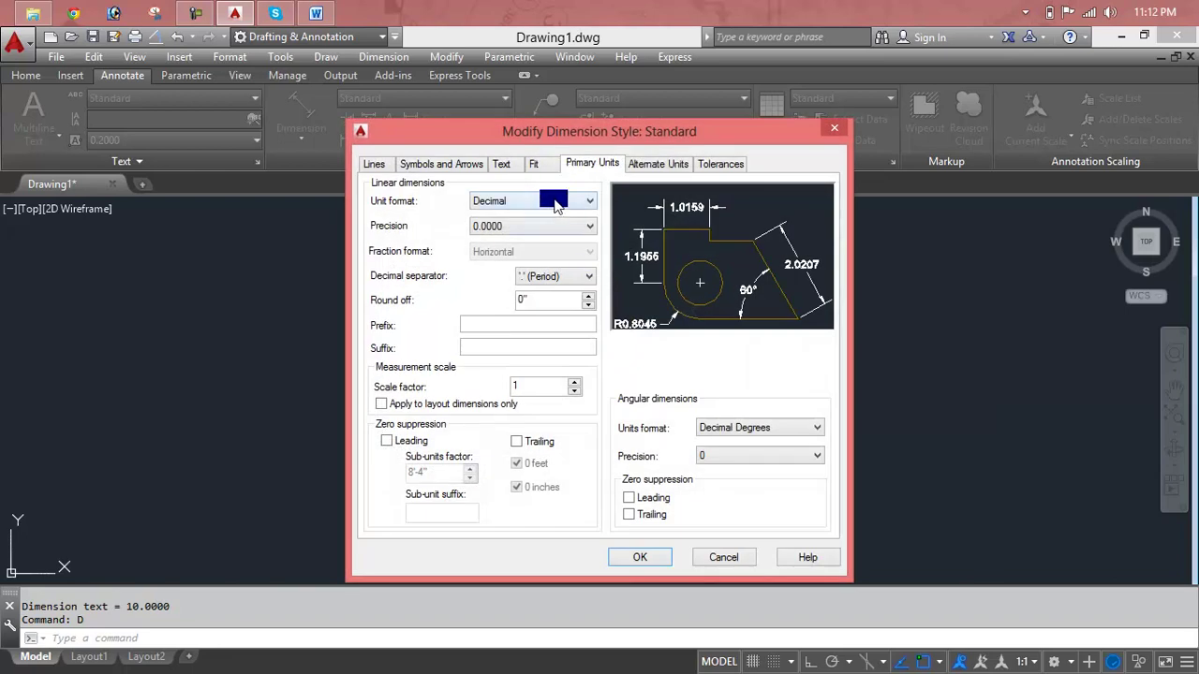
pyautogui.click(554, 201)
pyautogui.click(543, 240)
pyautogui.click(543, 226)
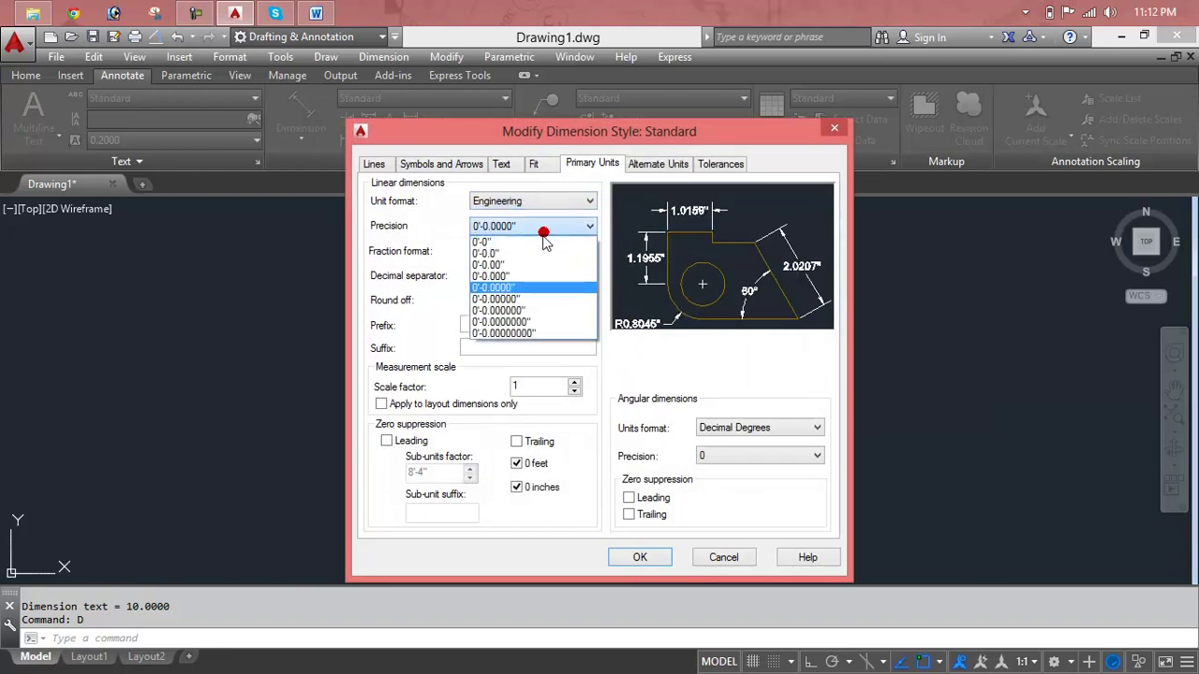
pyautogui.click(543, 242)
pyautogui.click(655, 559)
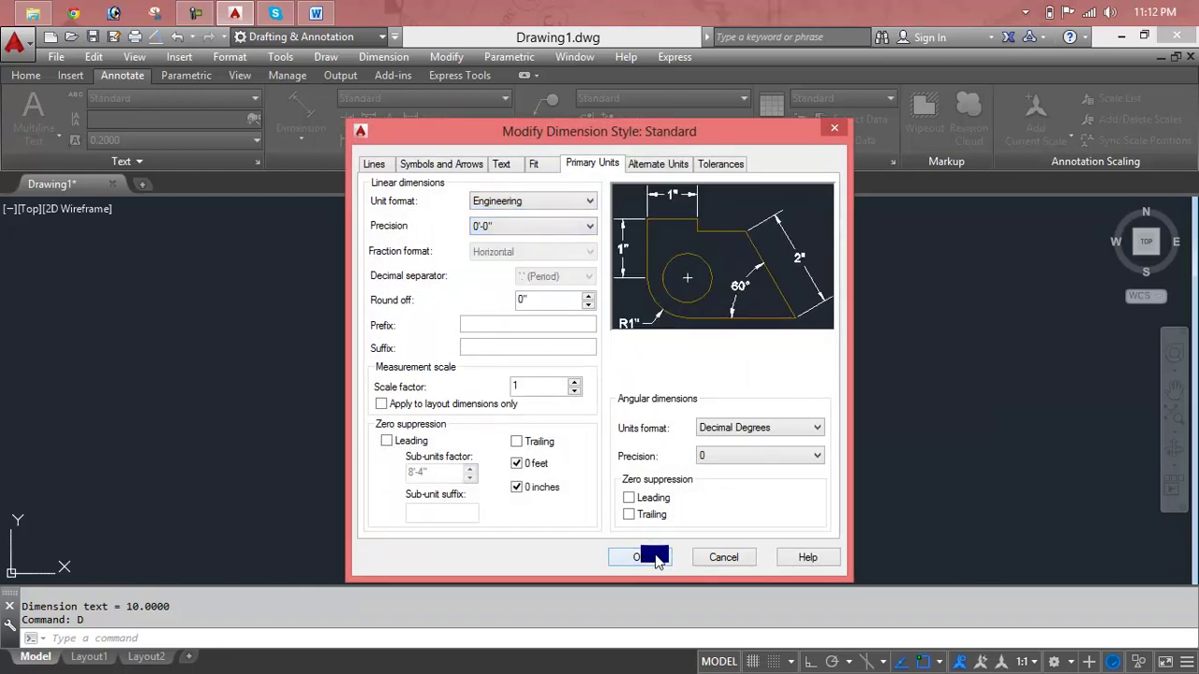
pyautogui.click(768, 266)
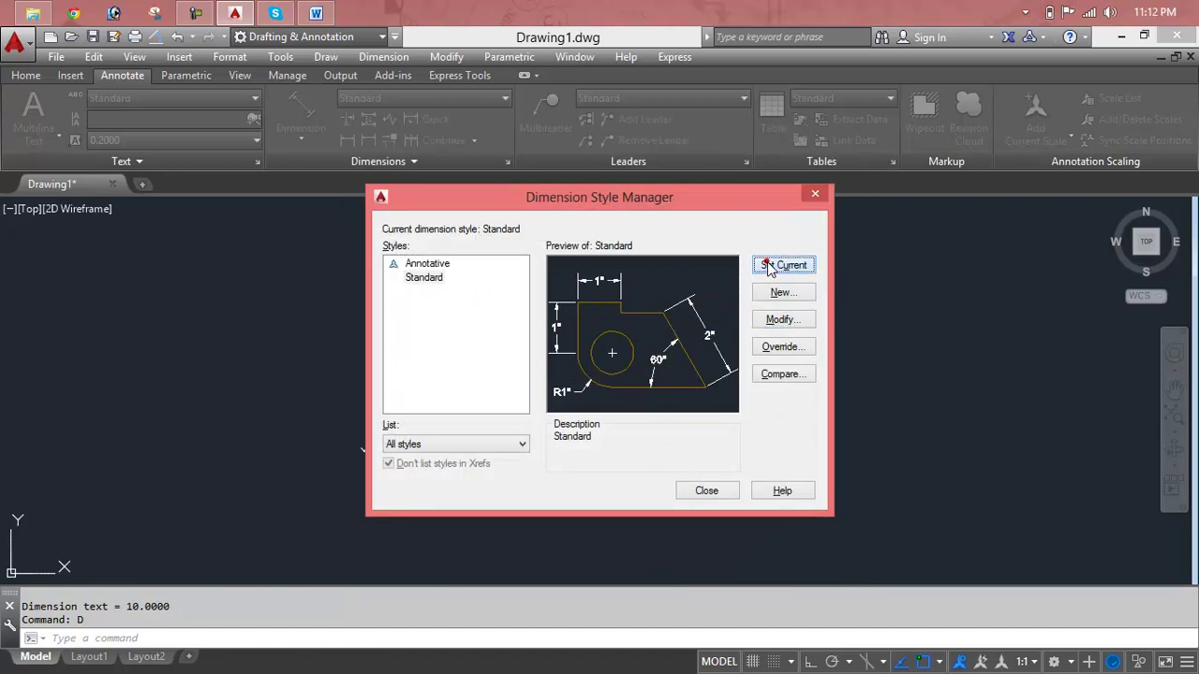
pyautogui.click(768, 266)
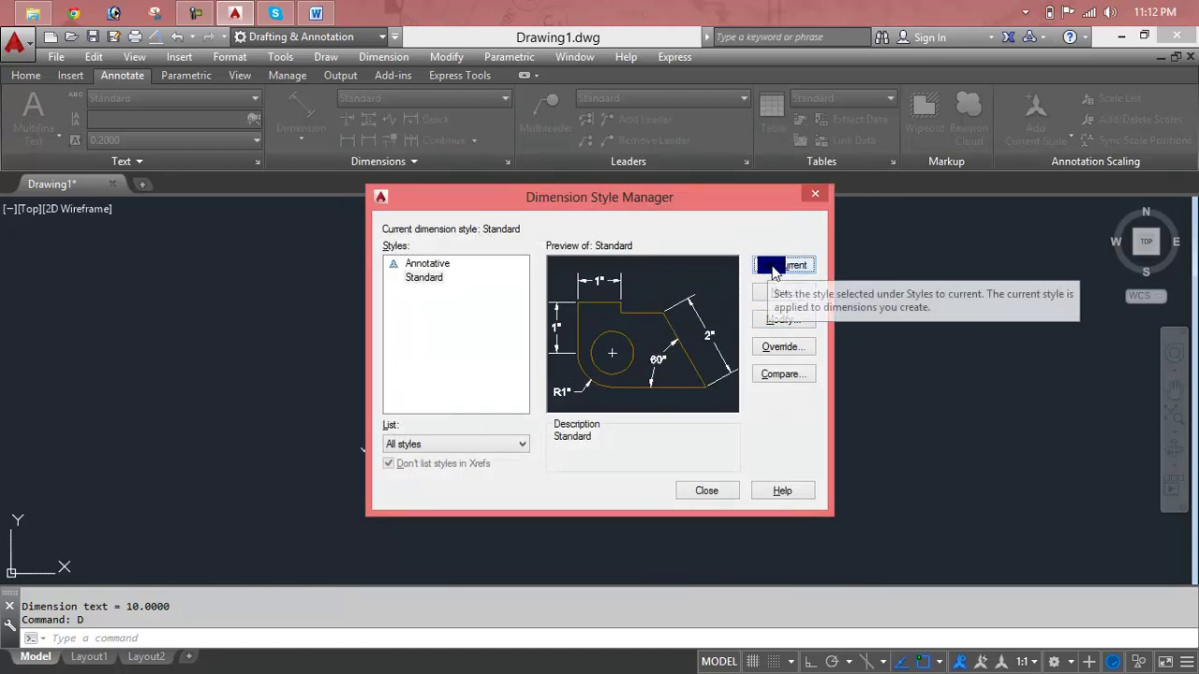
pyautogui.click(727, 489)
# Step: Zoom in on the drawing and select the 10" dimension
pyautogui.scroll(4, 451, 373)
pyautogui.scroll(3, 451, 373)
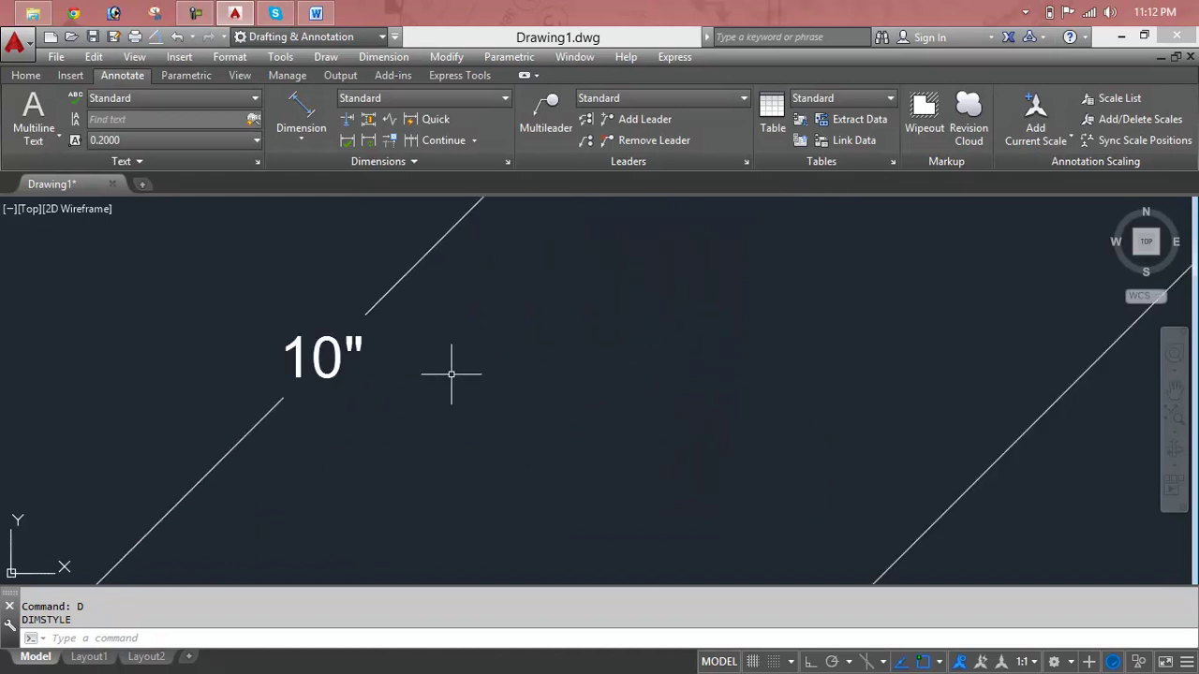
pyautogui.scroll(-6, 451, 372)
pyautogui.click(451, 359)
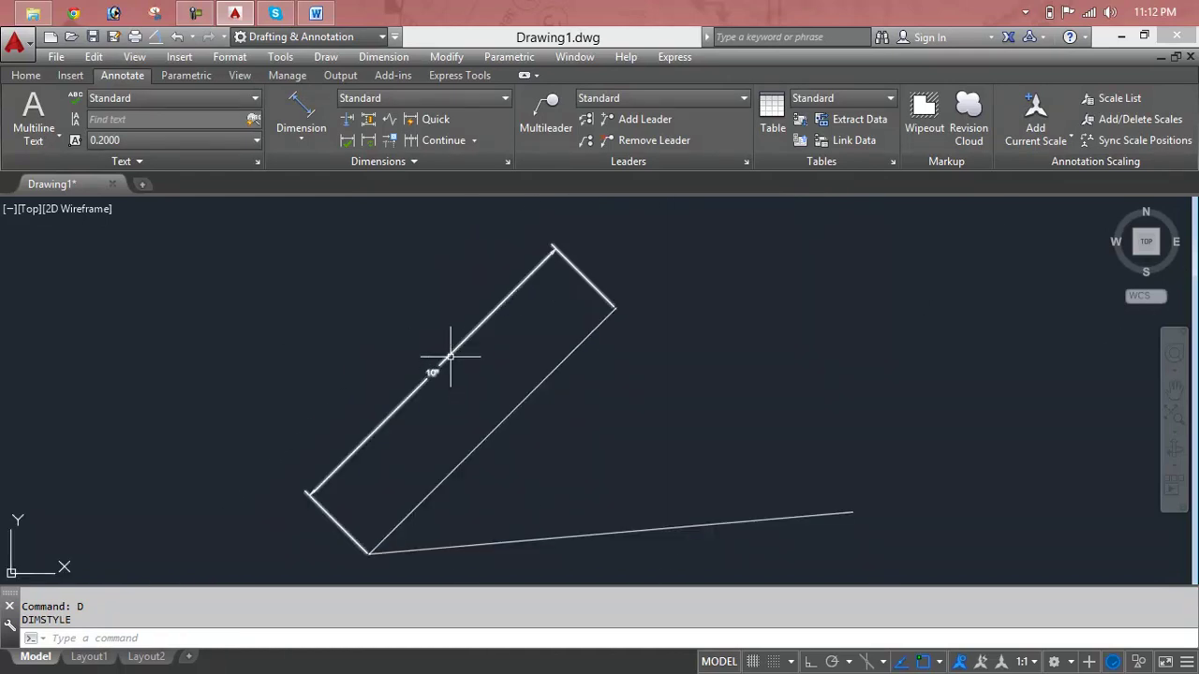
# Step: Delete the selected dimension, then erase both existing lines with a crossing window
pyautogui.press('Delete')
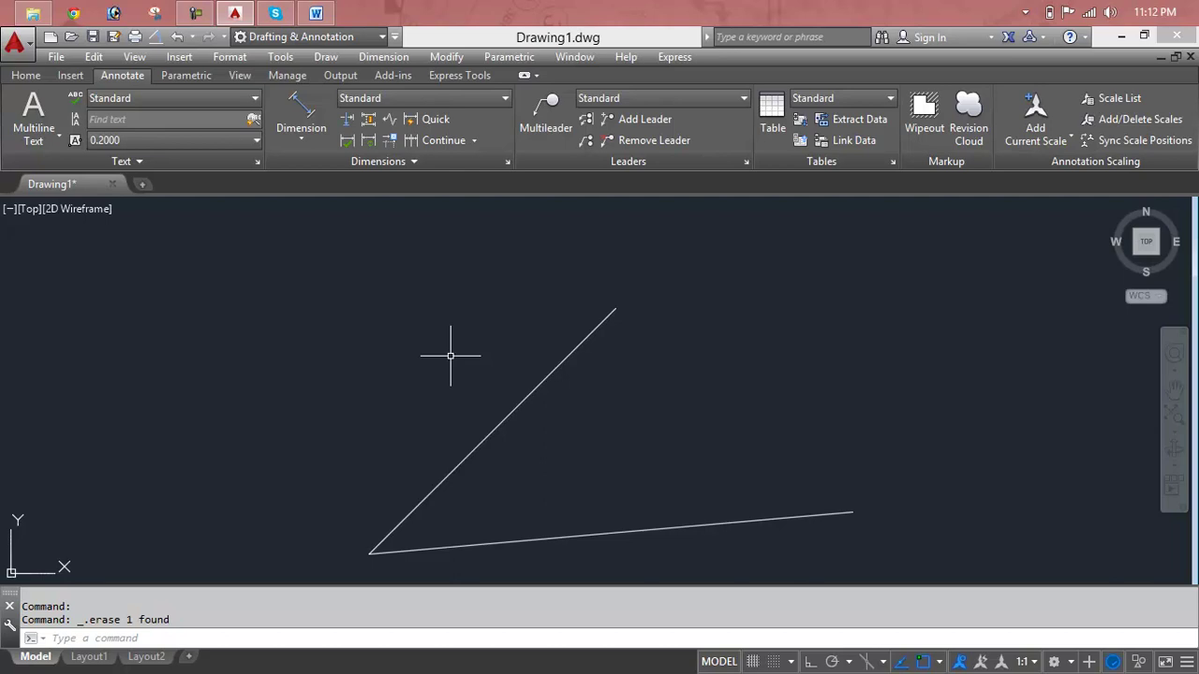
pyautogui.scroll(-2, 685, 381)
pyautogui.scroll(-2, 685, 380)
pyautogui.click(779, 333)
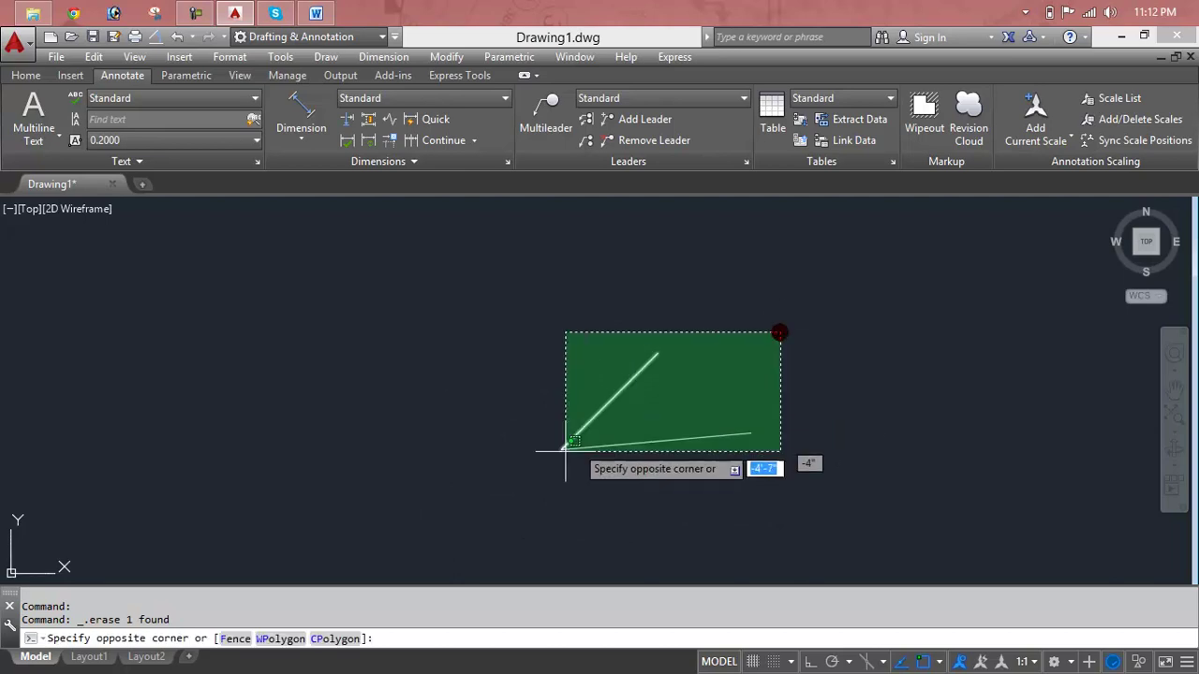
pyautogui.click(565, 451)
pyautogui.press('Return')
pyautogui.press('Escape')
pyautogui.press('Escape')
pyautogui.write('L')
pyautogui.press('Return')
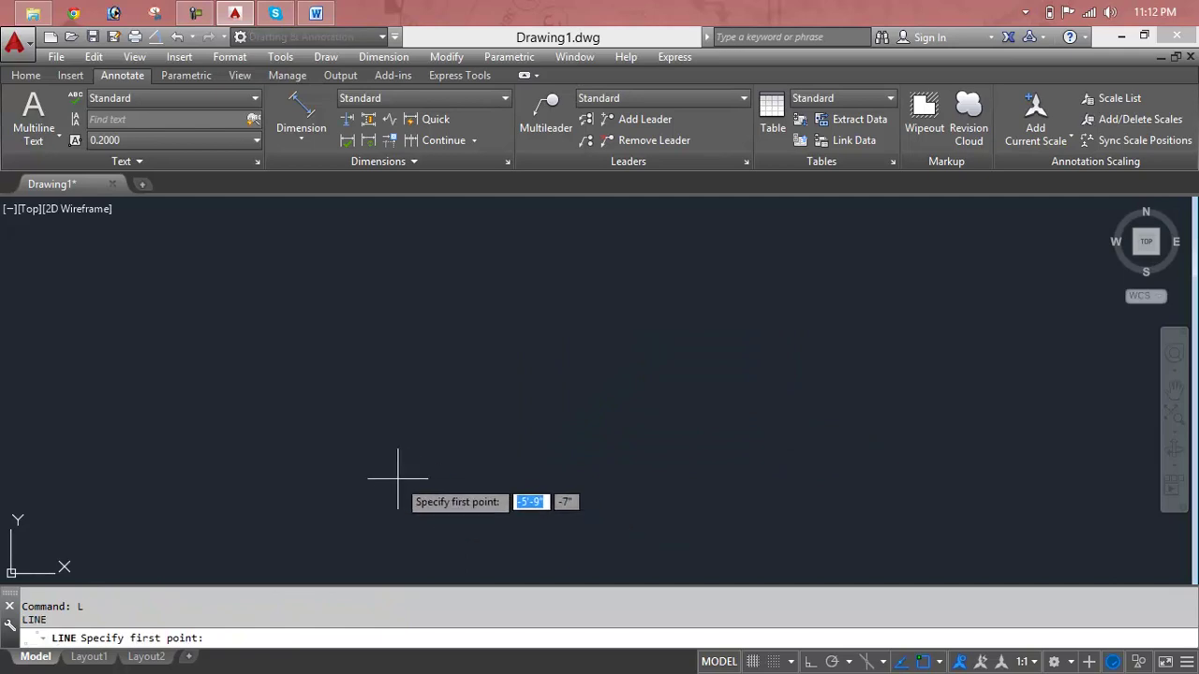
pyautogui.click(397, 479)
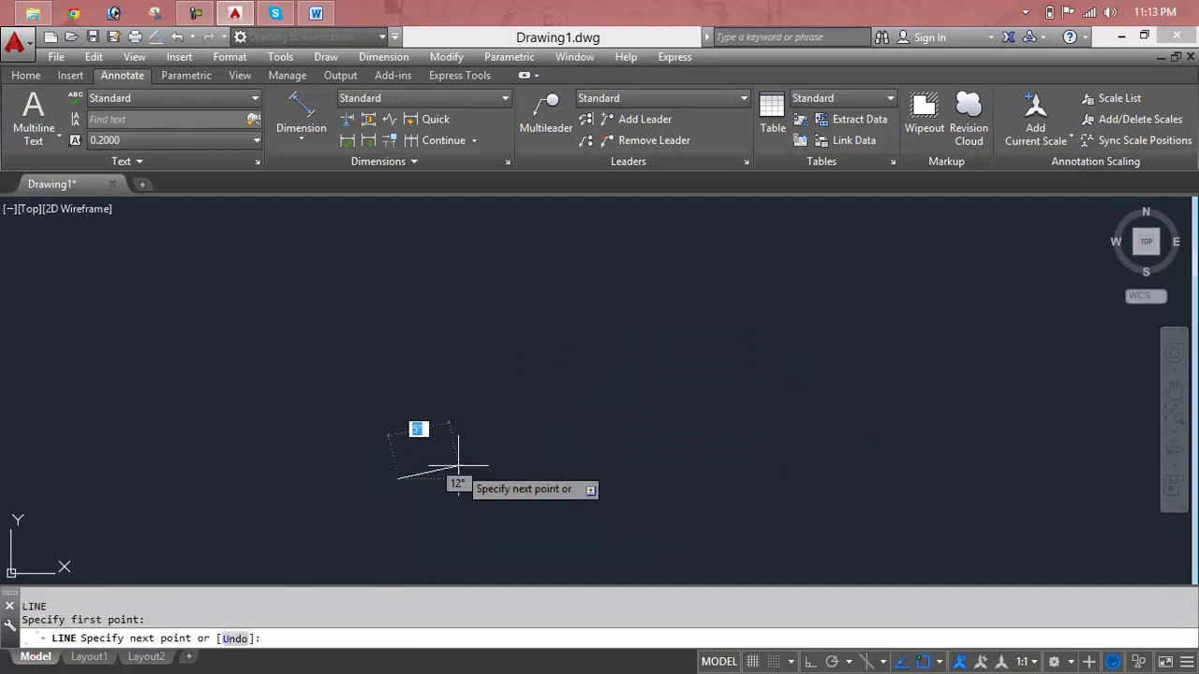
pyautogui.write('@')
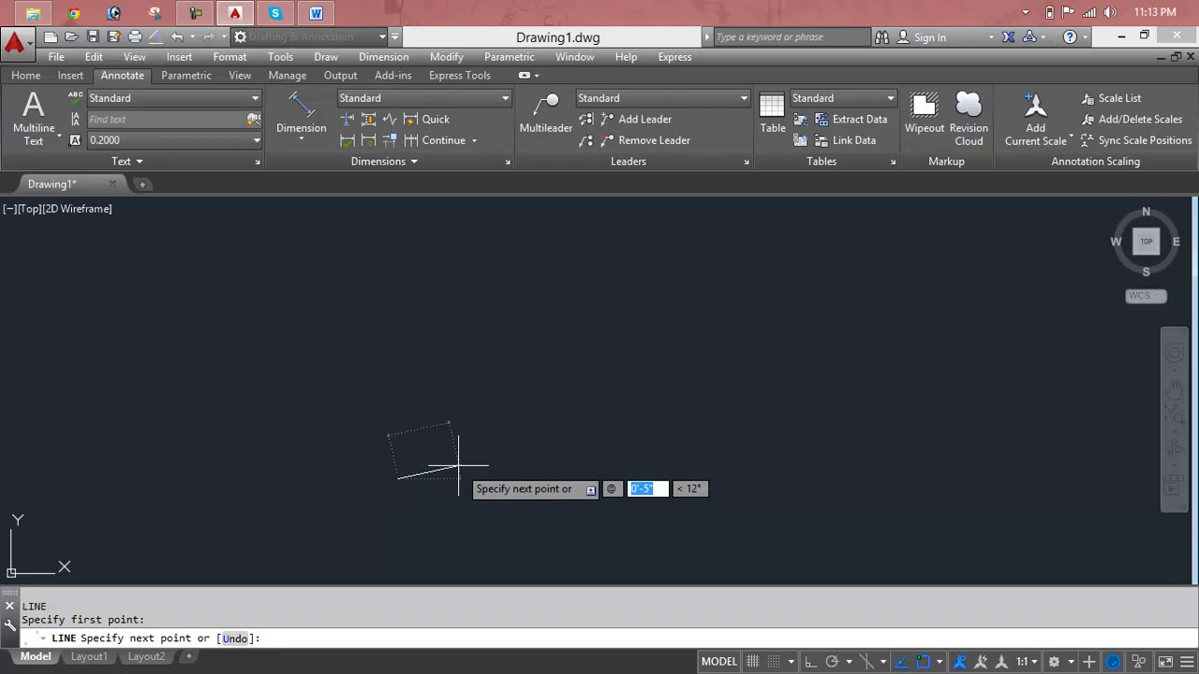
pyautogui.write("10'")
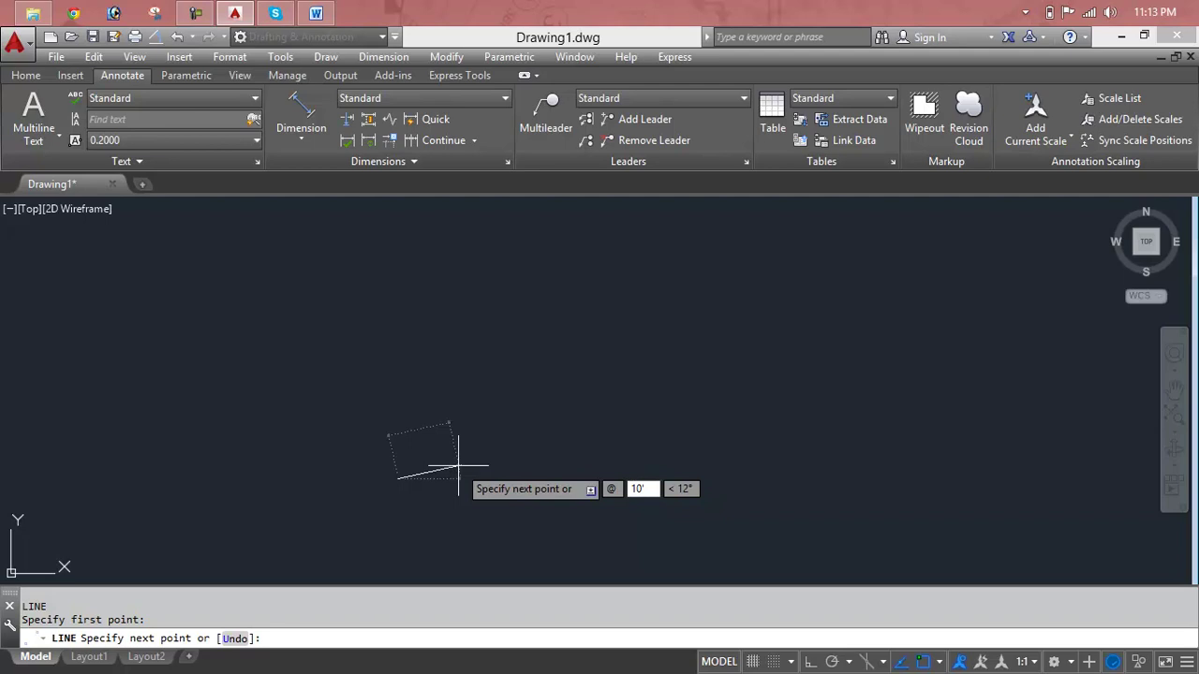
pyautogui.press('Tab')
pyautogui.write('45')
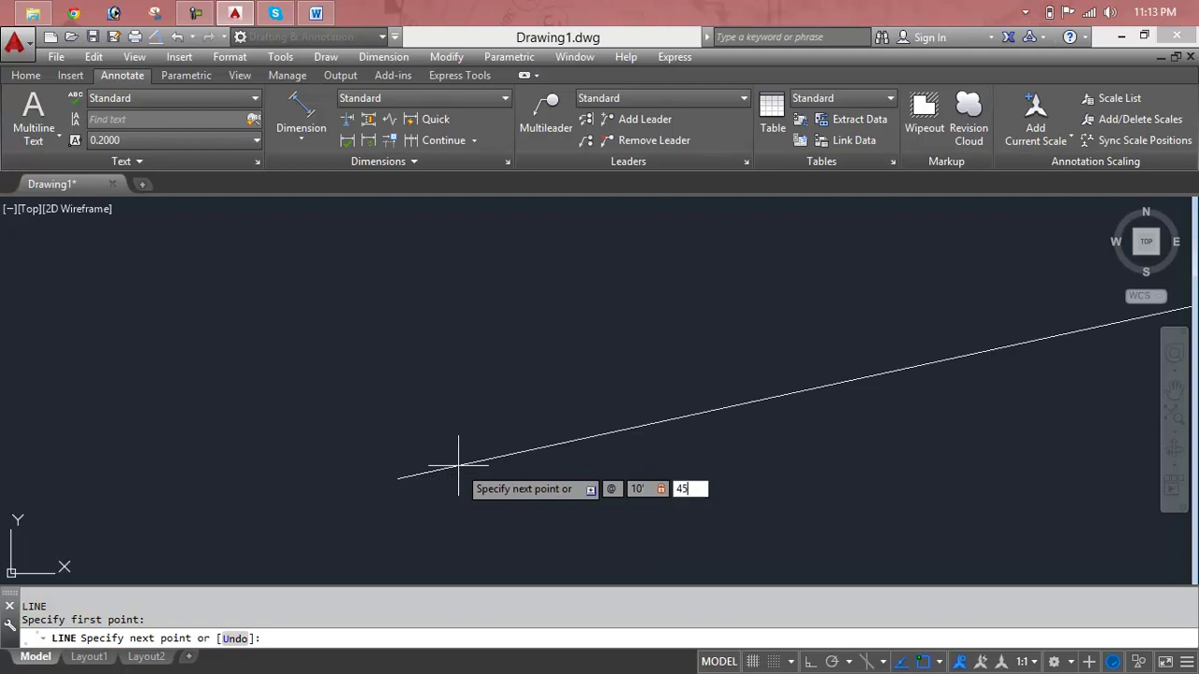
pyautogui.press('Return')
pyautogui.press('Escape')
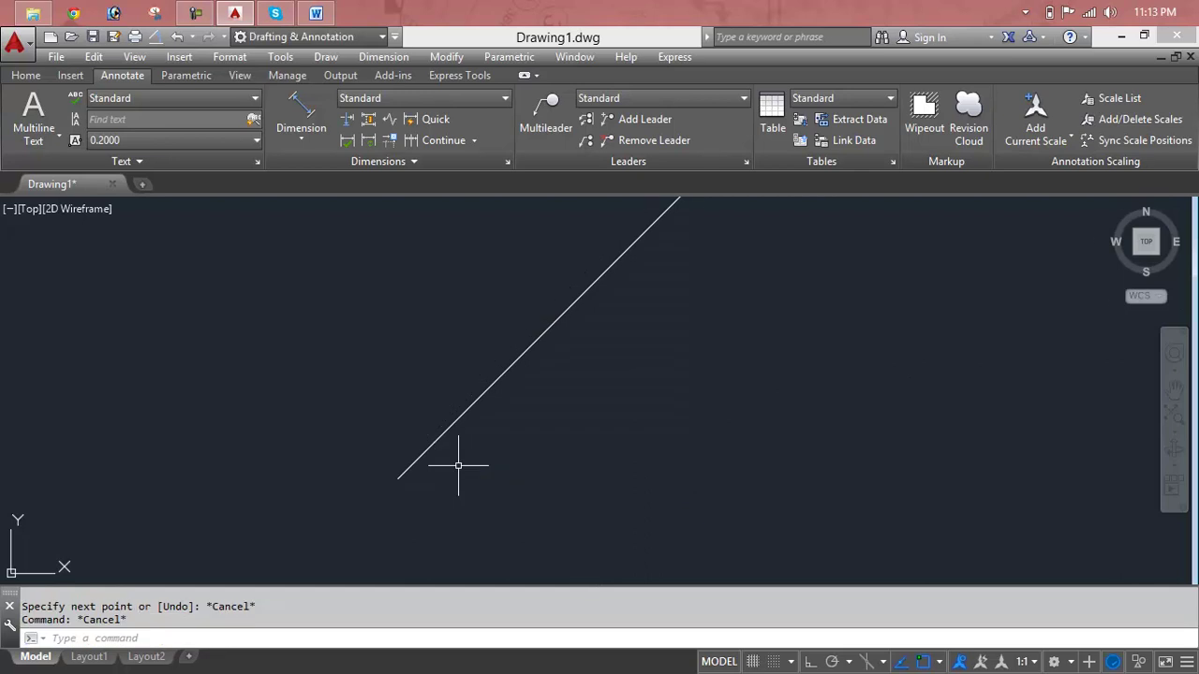
# Step: Zoom All to show the whole drawing
pyautogui.write('z')
pyautogui.press('Return')
pyautogui.write('a')
pyautogui.press('Escape')
pyautogui.press('Escape')
pyautogui.press('Return')
pyautogui.write('a')
pyautogui.press('Return')
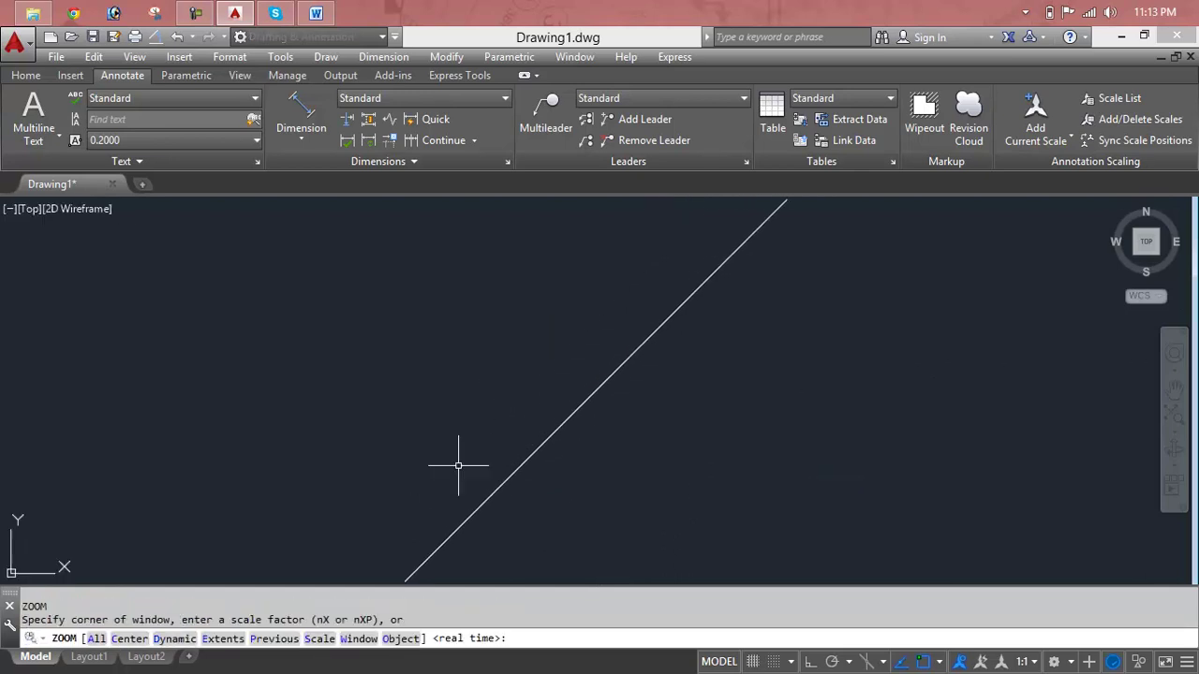
pyautogui.write('a')
pyautogui.press('Return')
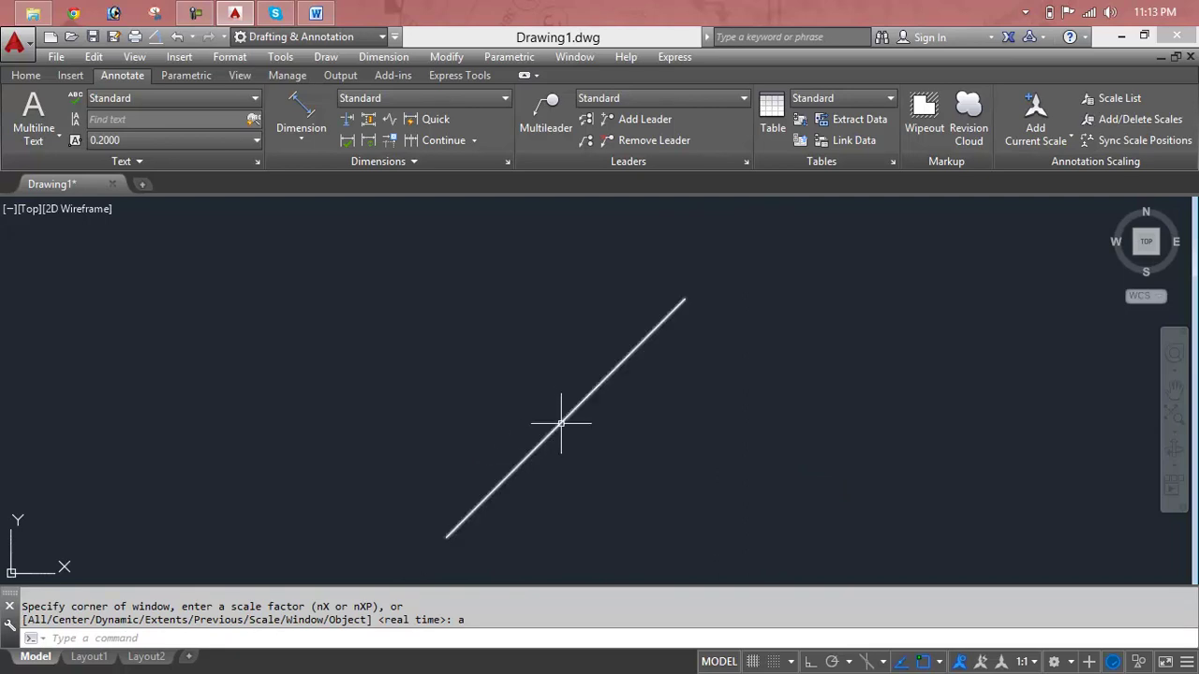
pyautogui.moveTo(561, 424)
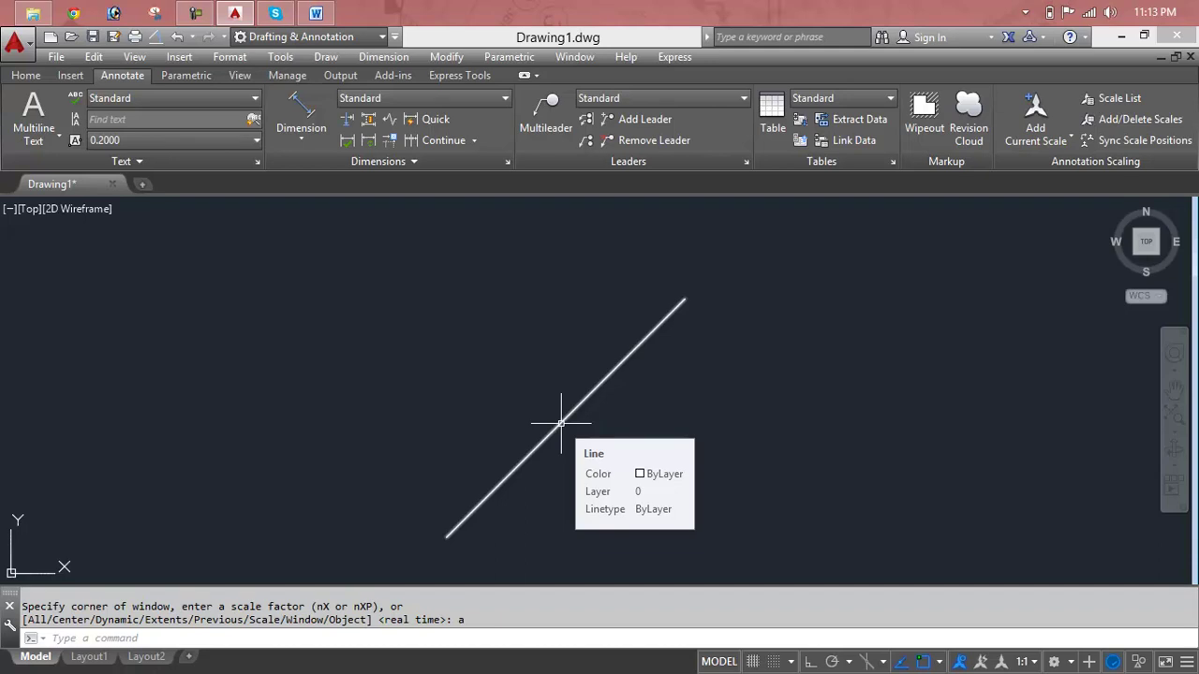
# Step: Draw a 5' segment at -45° from the top end of the 10' line
pyautogui.moveTo(749, 402); pyautogui.dragTo(681, 521, button='middle')
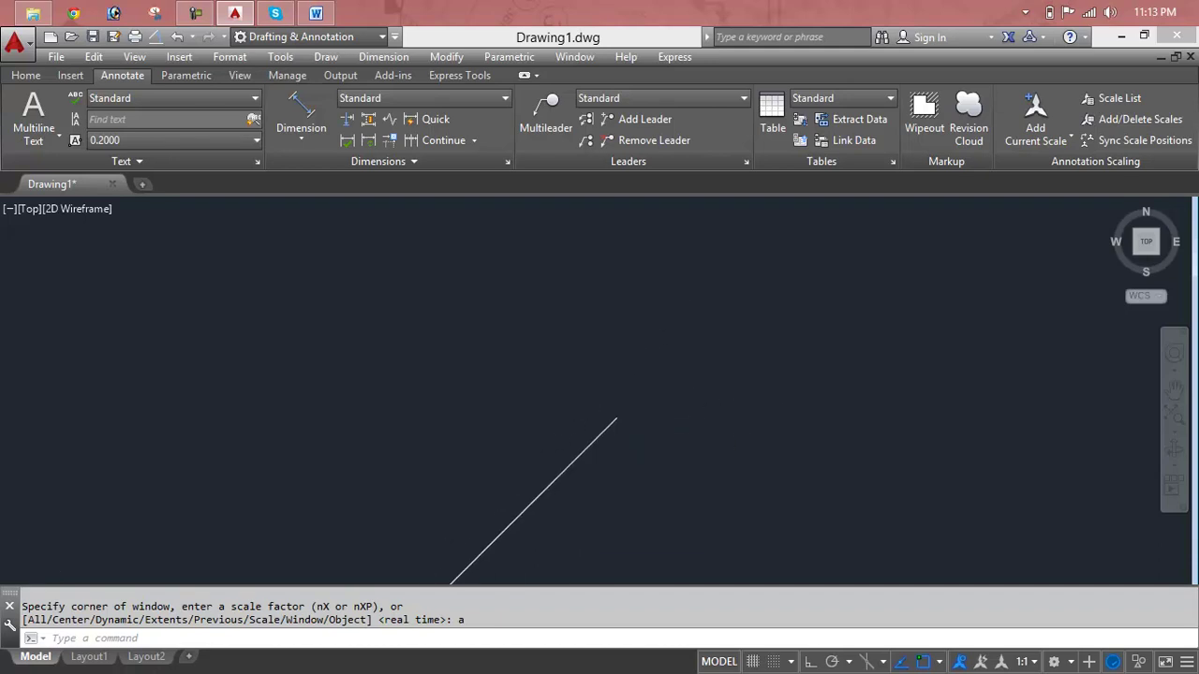
pyautogui.press('Escape')
pyautogui.press('Escape')
pyautogui.write('L')
pyautogui.press('Return')
pyautogui.click(616, 418)
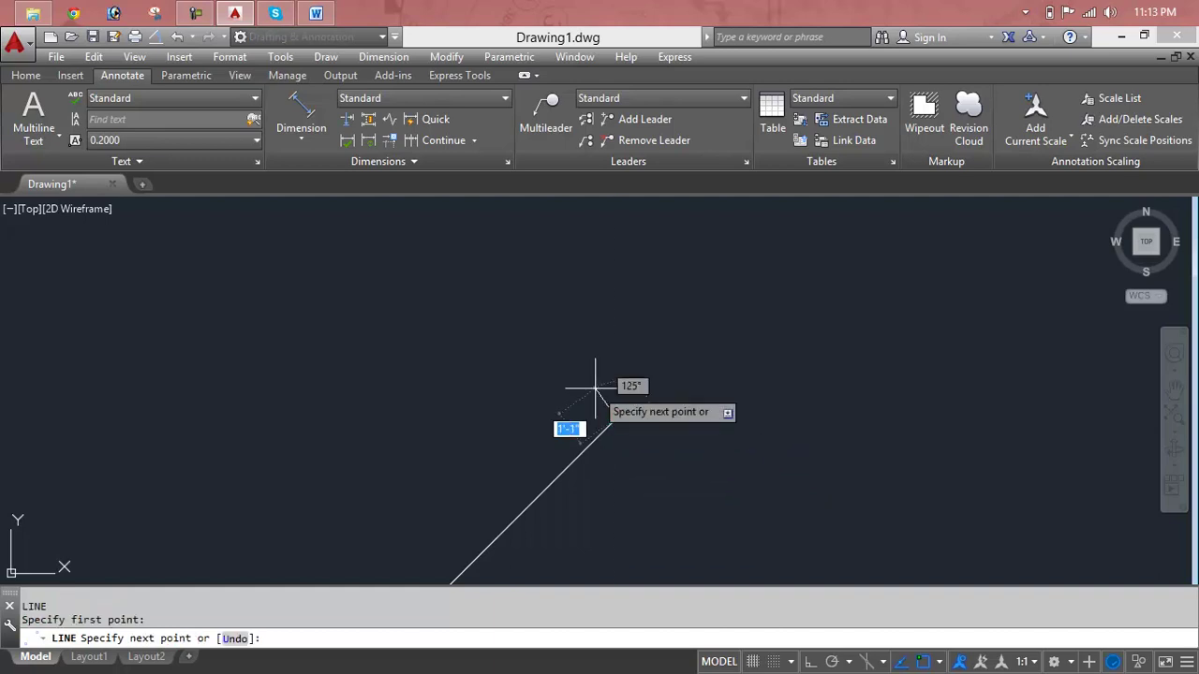
pyautogui.write('@')
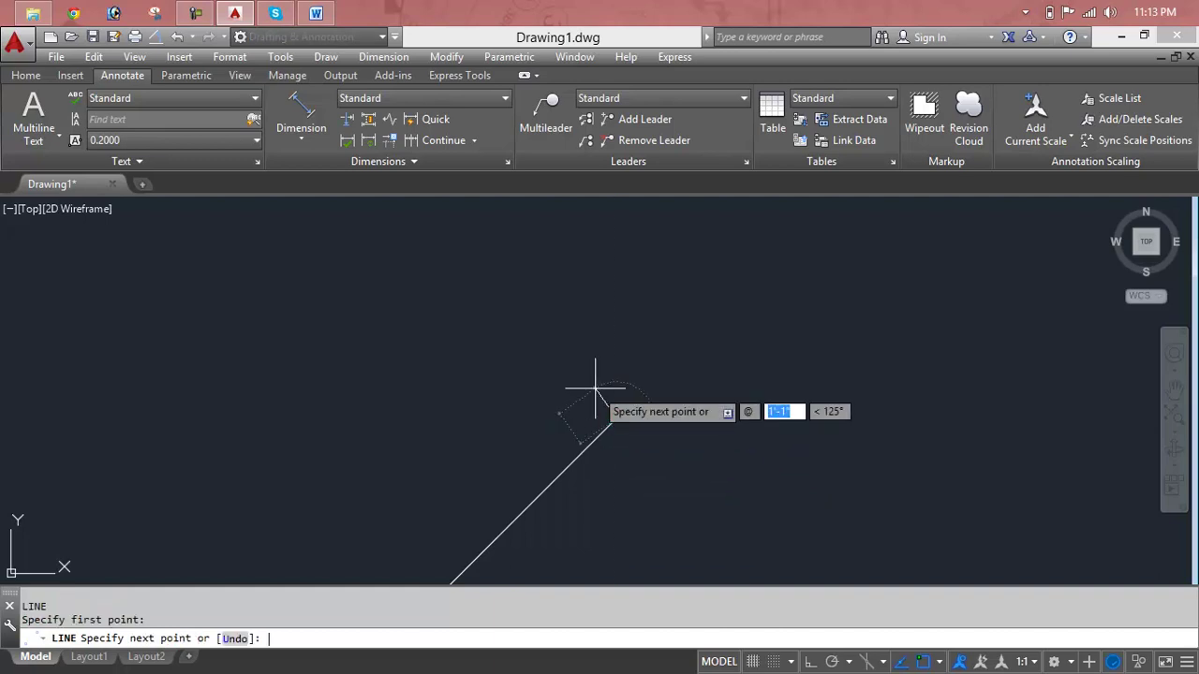
pyautogui.write('5')
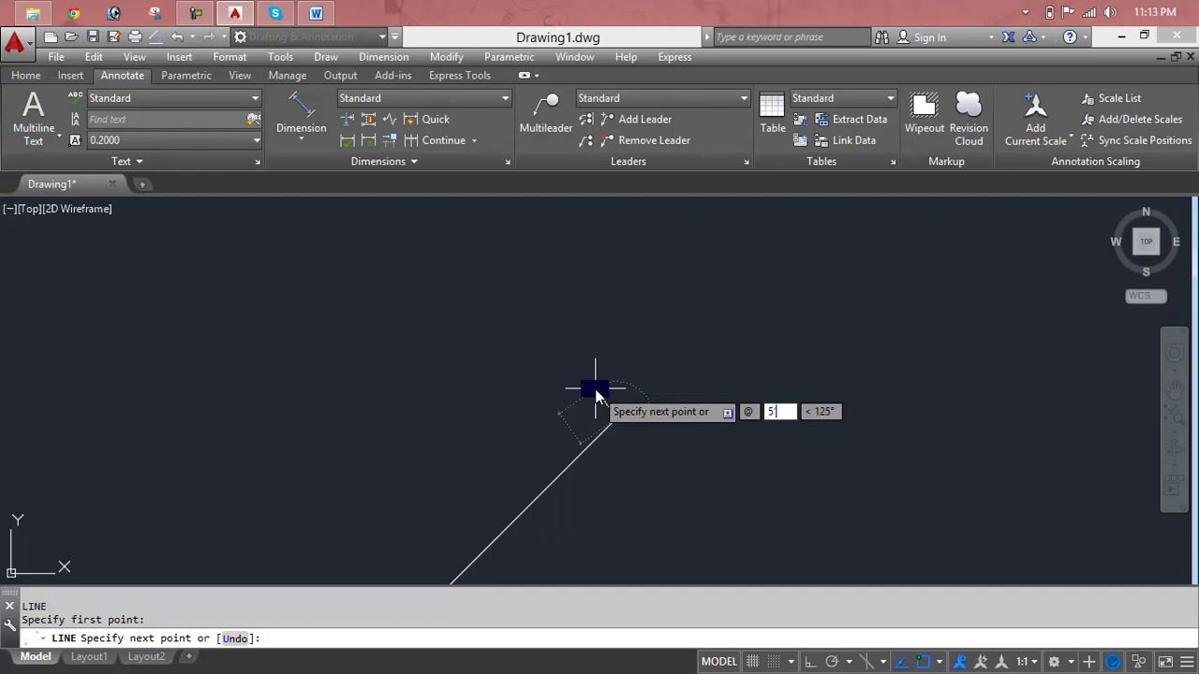
pyautogui.press('Tab')
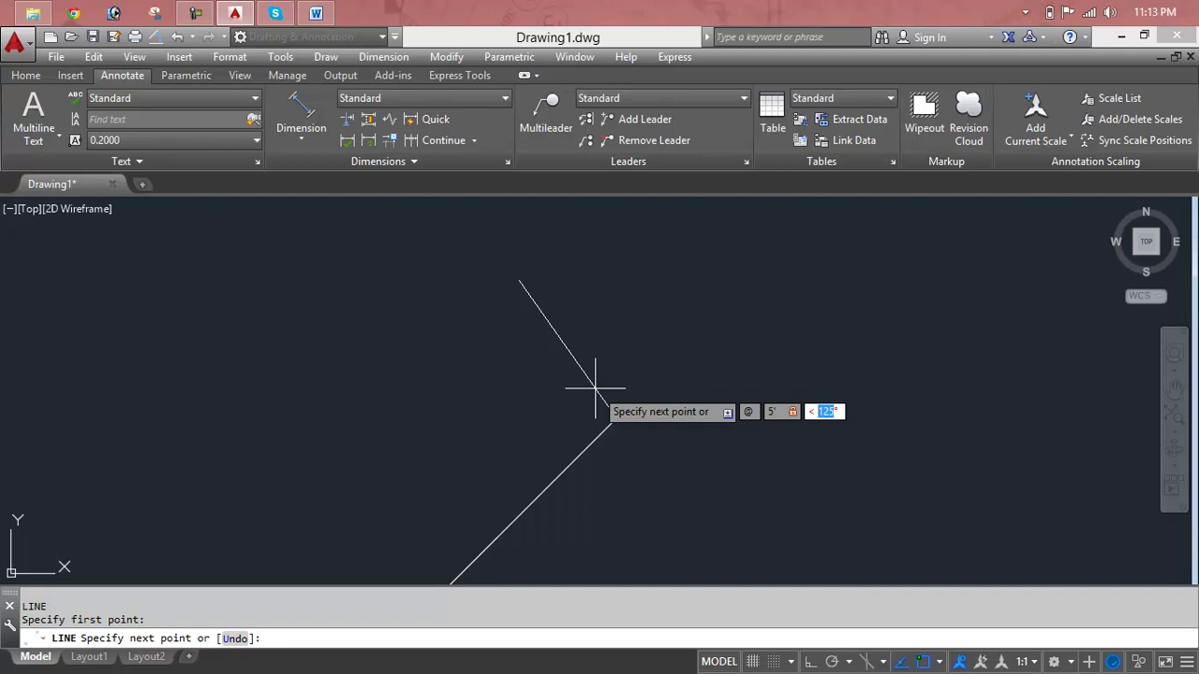
pyautogui.write('-')
pyautogui.write('45')
pyautogui.press('Return')
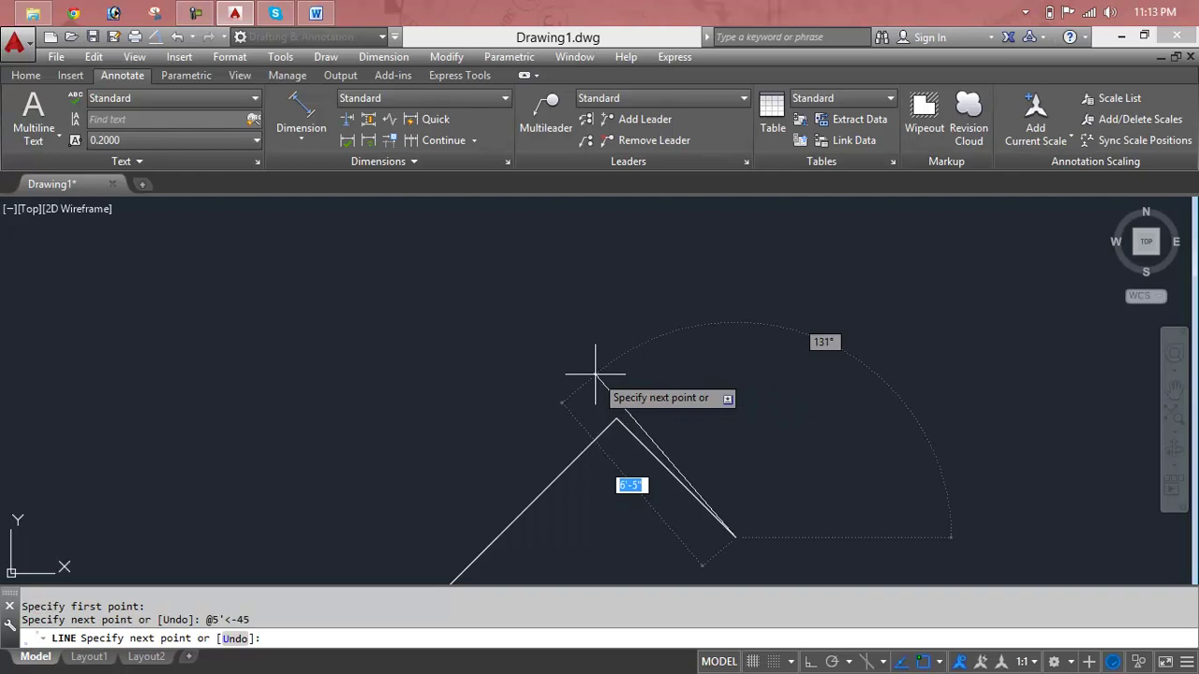
pyautogui.press('Escape')
# Step: Erase both lines with a crossing window, leaving the drawing empty
pyautogui.moveTo(609, 448); pyautogui.dragTo(601, 308, button='middle')
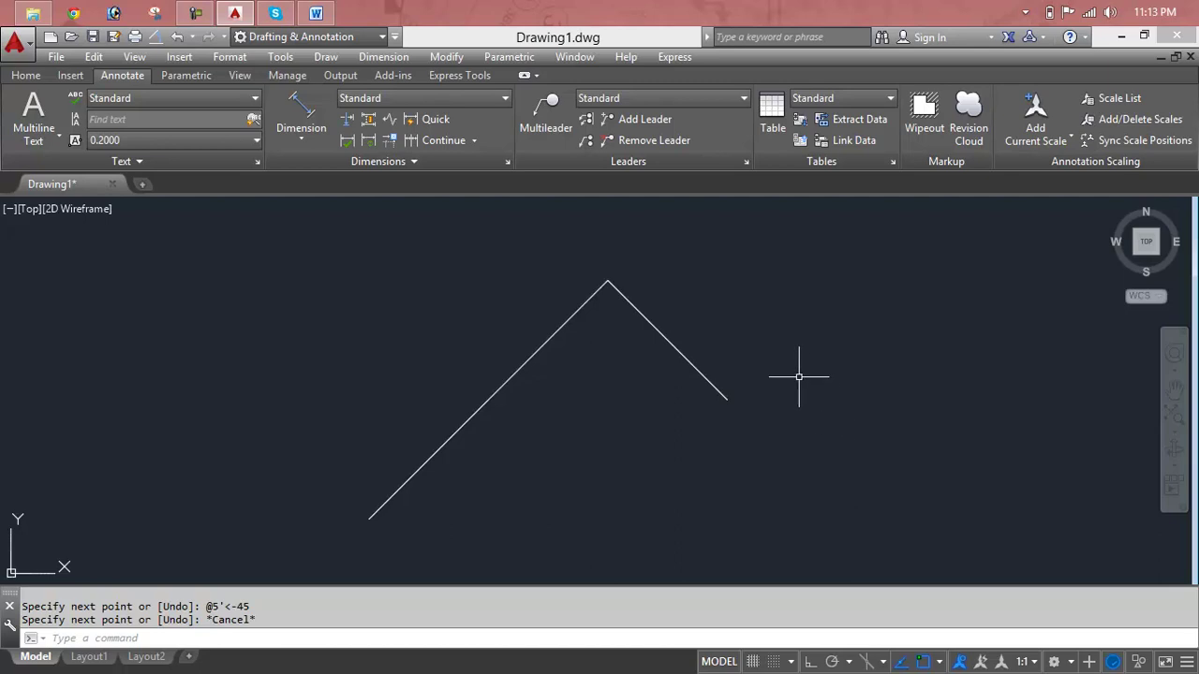
pyautogui.click(781, 294)
pyautogui.click(251, 546)
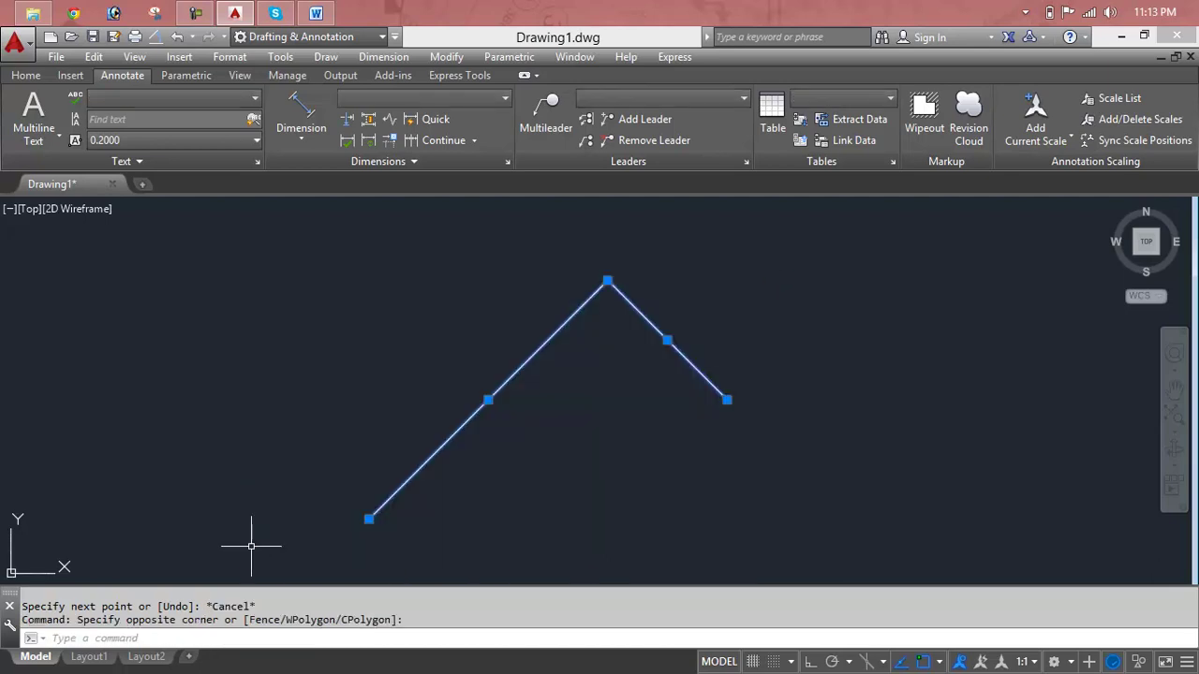
pyautogui.press('Delete')
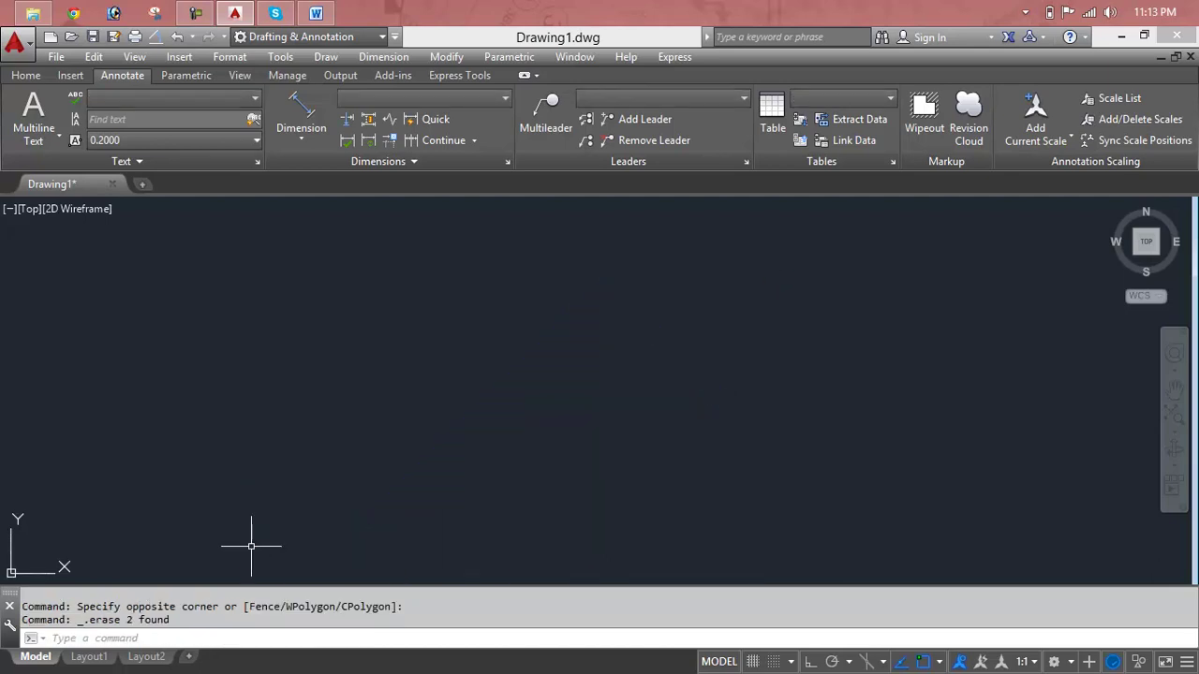